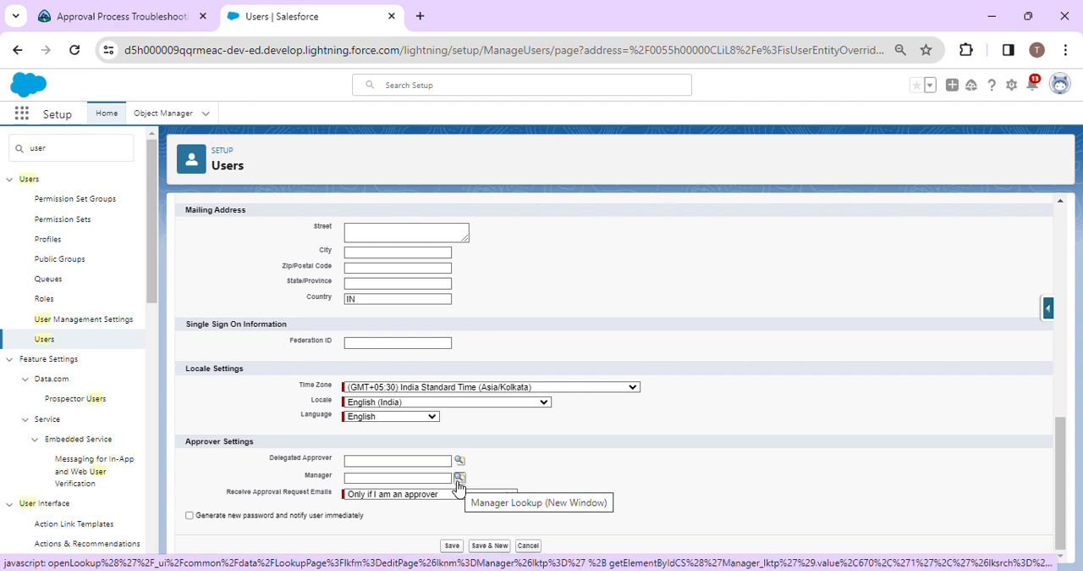
Look up the user with the Research Manager role by first name and assign them as the edited user's Manager.
{"action": "left_click", "coordinate": [459, 479]}
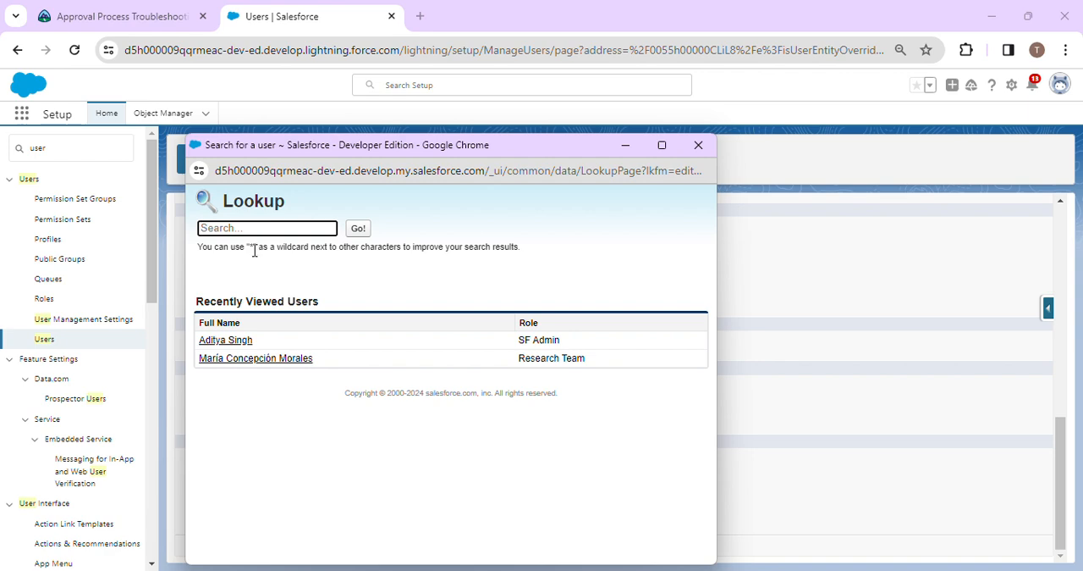
{"action": "type", "text": "j"}
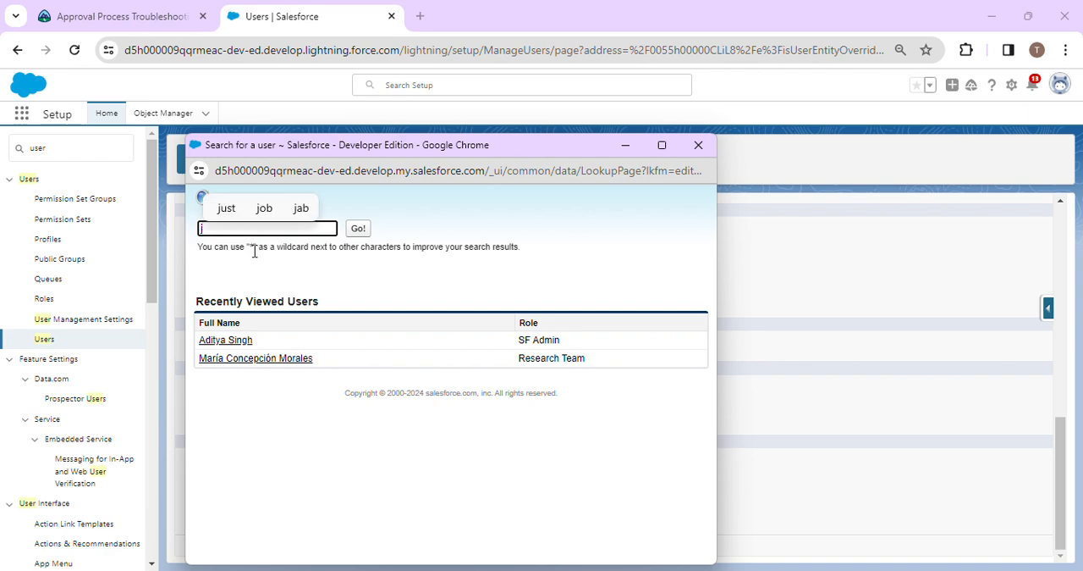
{"action": "type", "text": "oes"}
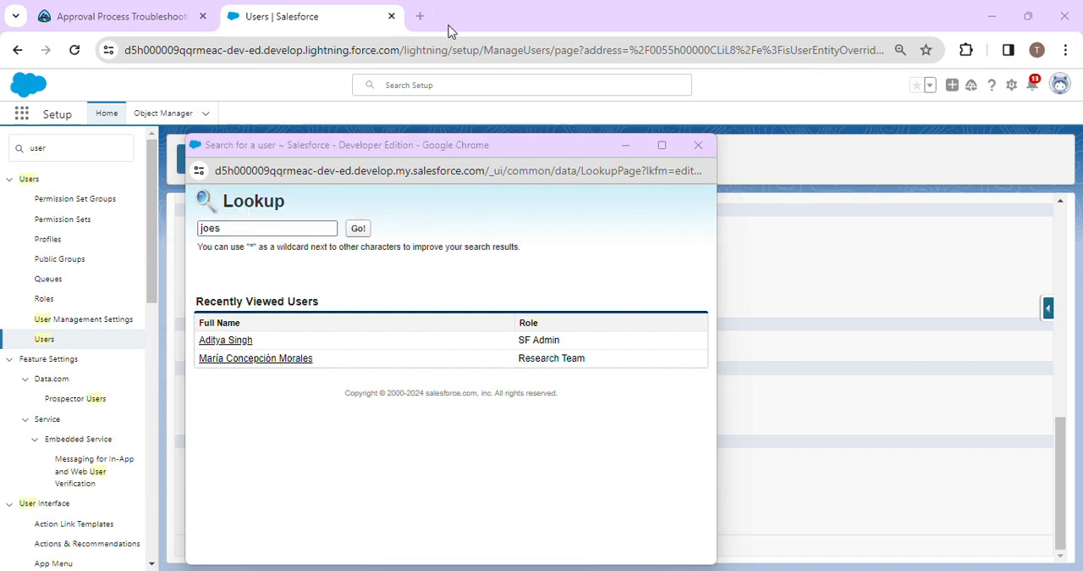
{"action": "left_click", "coordinate": [289, 228]}
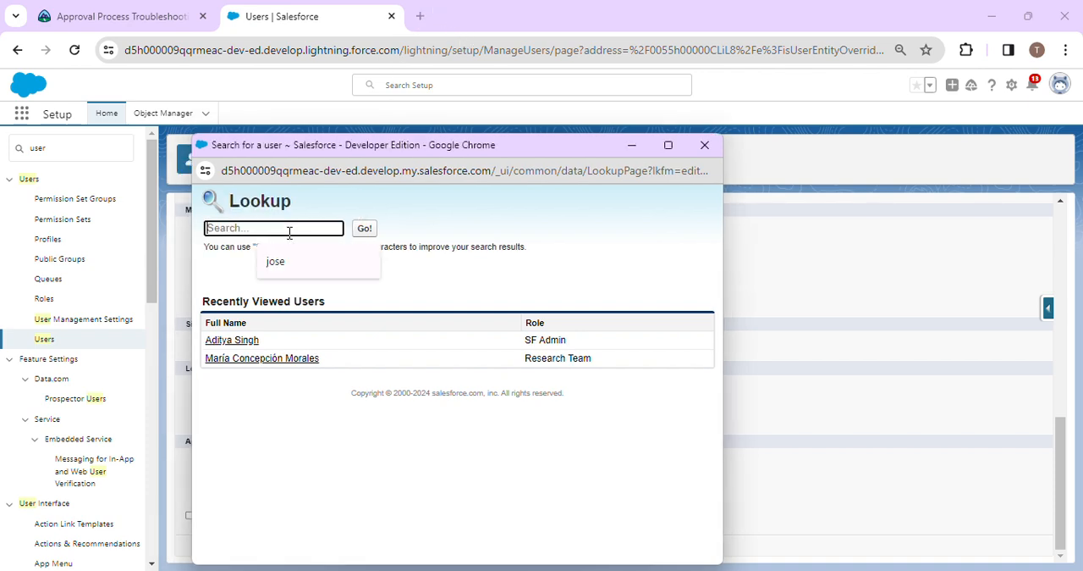
{"action": "type", "text": "j"}
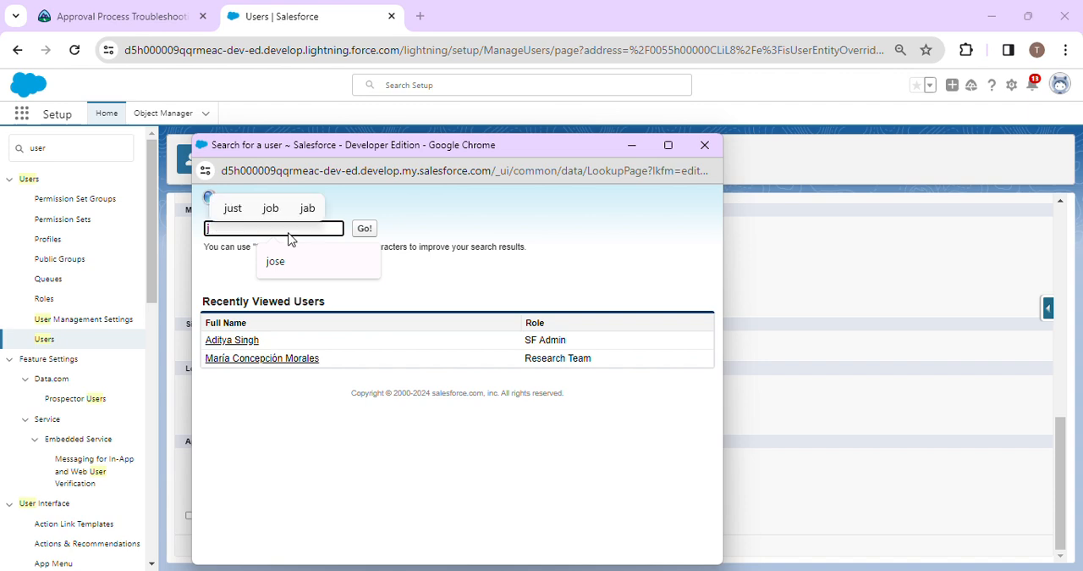
{"action": "type", "text": "ose"}
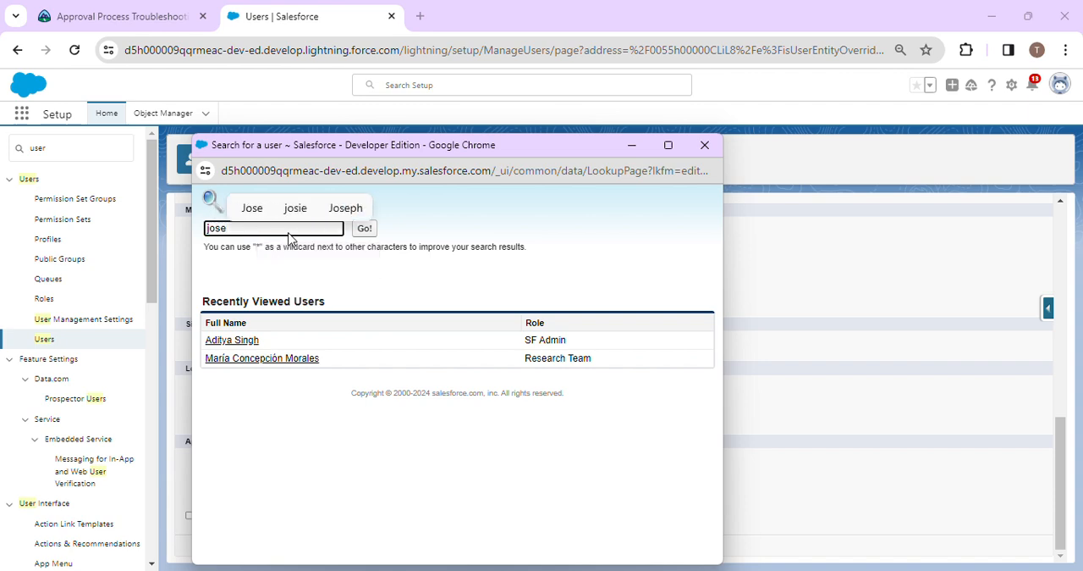
{"action": "key", "text": "Return"}
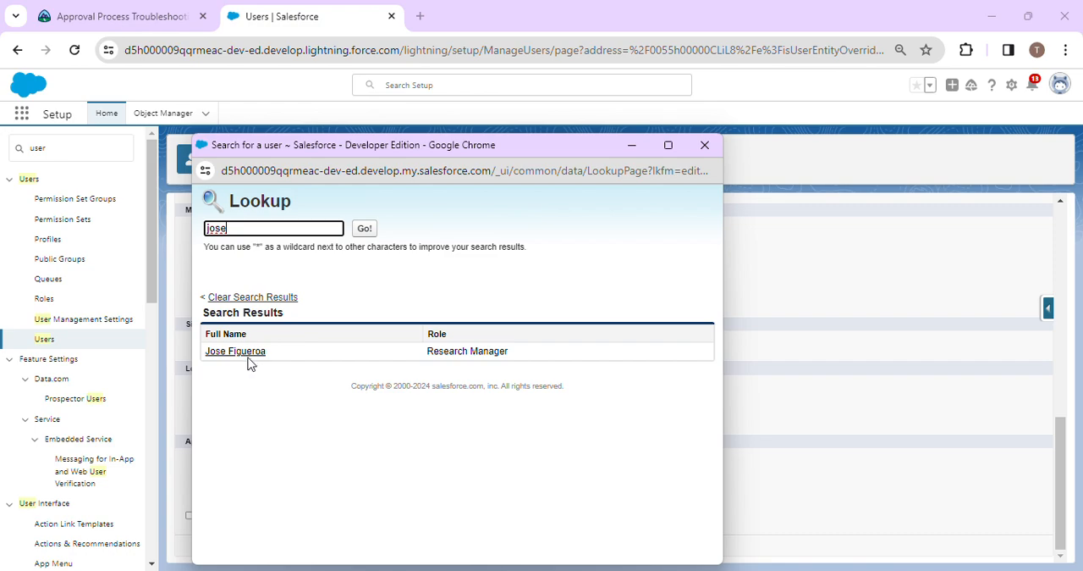
{"action": "left_click", "coordinate": [249, 355]}
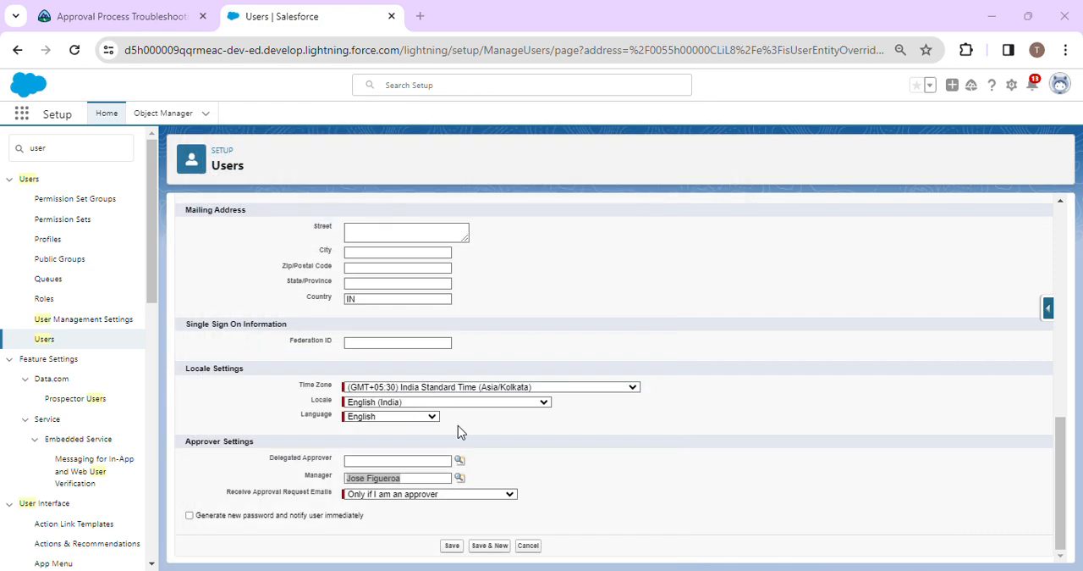
Set Receive Approval Request Emails to "If I am an approver or delegated approver" and save the user record.
{"action": "left_click", "coordinate": [508, 493]}
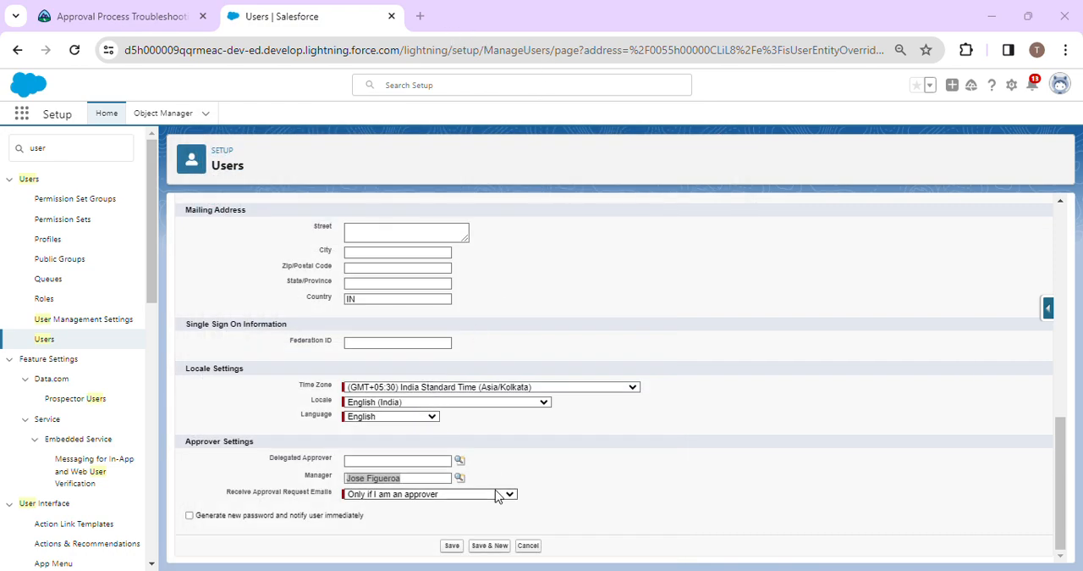
{"action": "left_click", "coordinate": [440, 504]}
{"action": "left_click", "coordinate": [453, 545]}
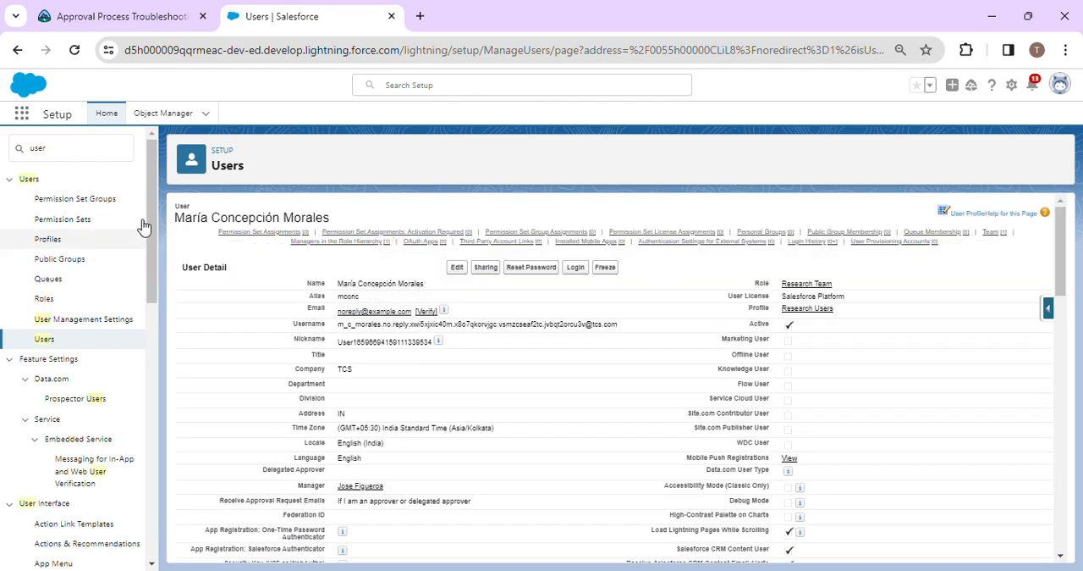
Edit the Research Manager user's record, set the Delegated Approver to the Research Team user, and save.
{"action": "left_click", "coordinate": [44, 339]}
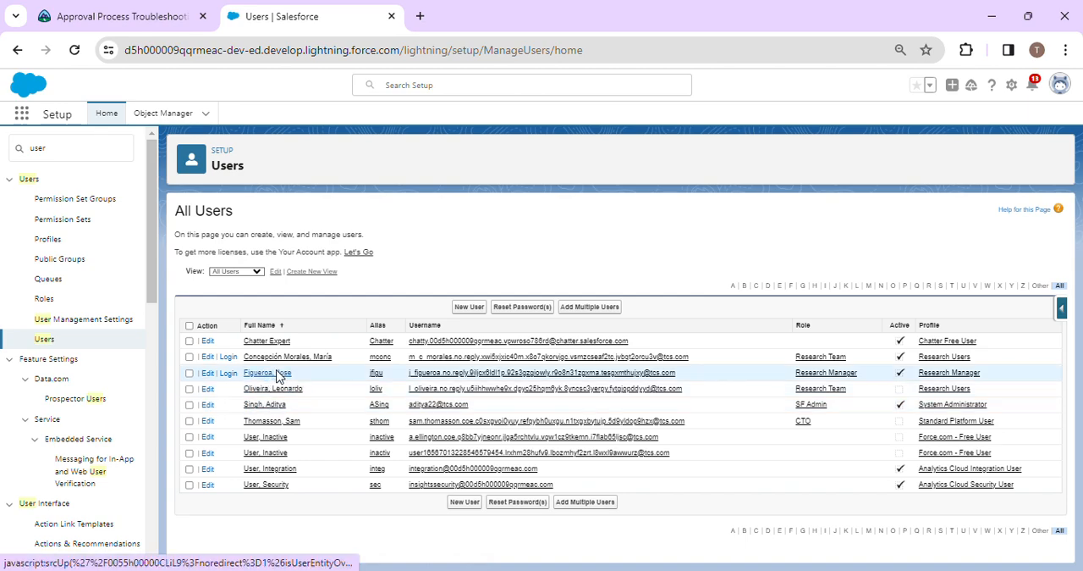
{"action": "left_click", "coordinate": [269, 372]}
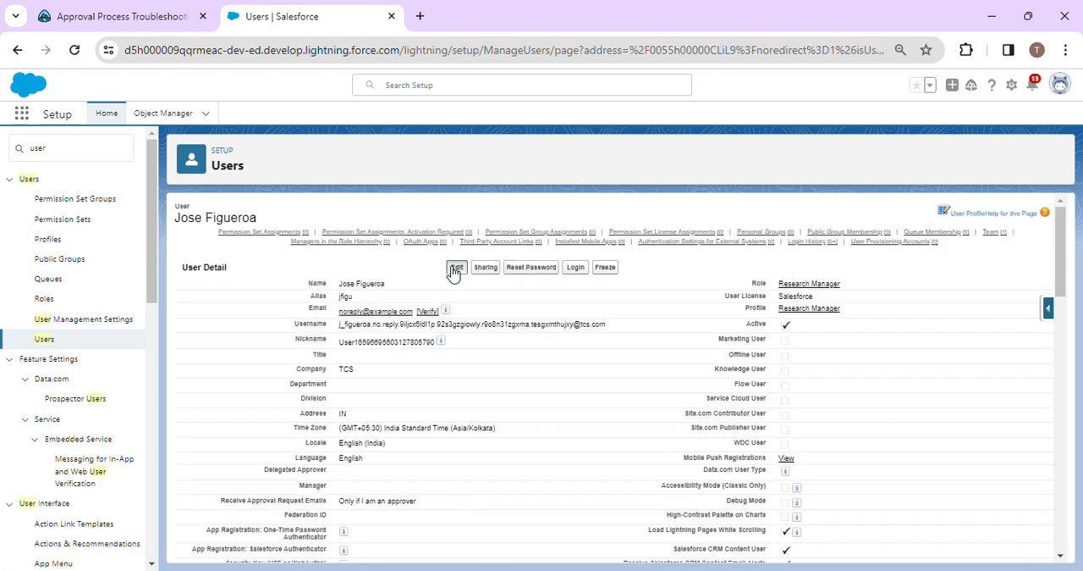
{"action": "left_click", "coordinate": [457, 269]}
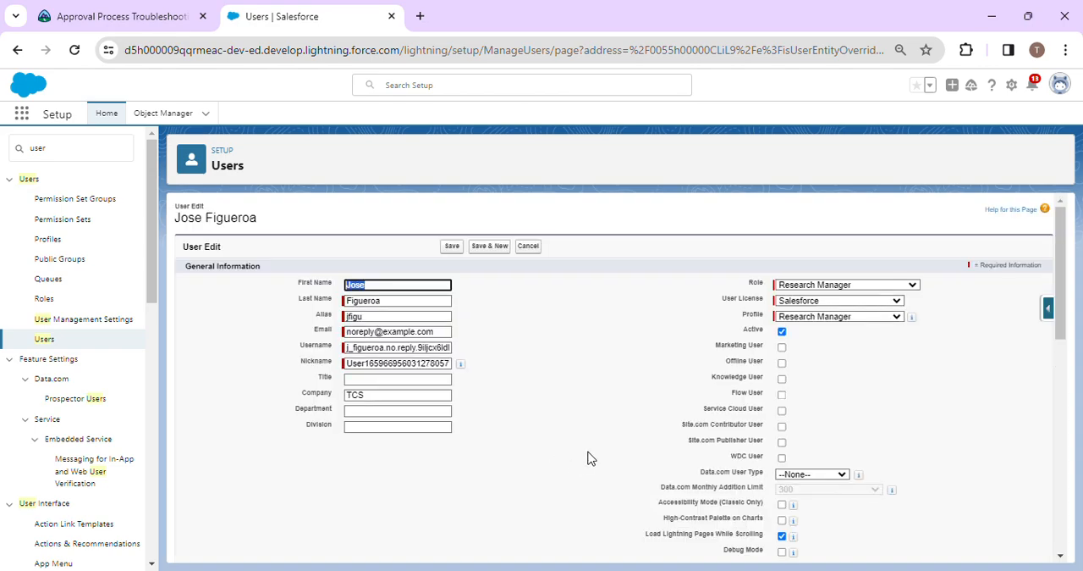
{"action": "left_click", "coordinate": [437, 198]}
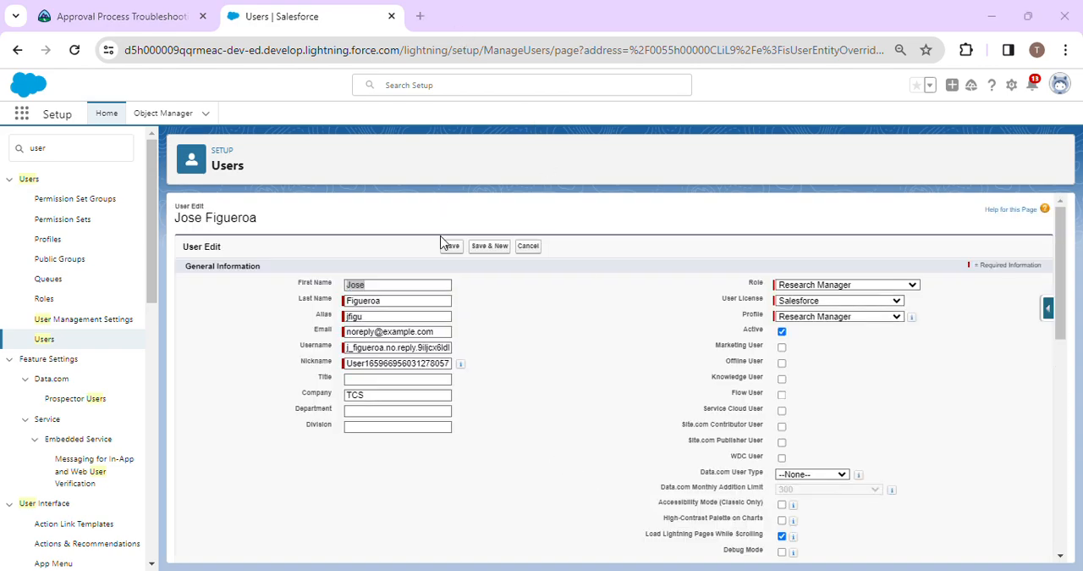
{"action": "scroll", "coordinate": [440, 392], "scroll_direction": "down", "scroll_amount": 15}
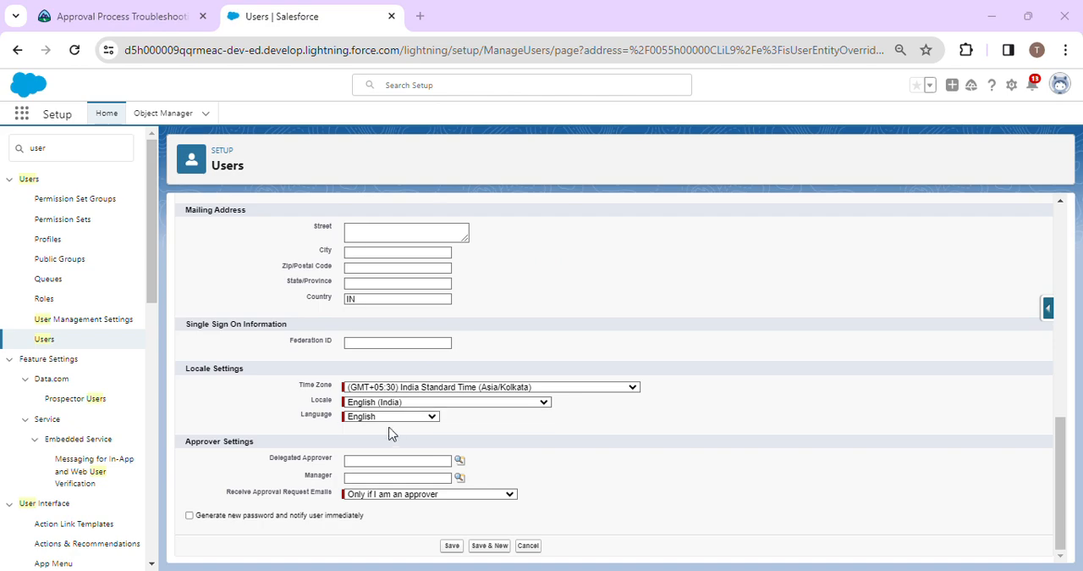
{"action": "left_click", "coordinate": [460, 461]}
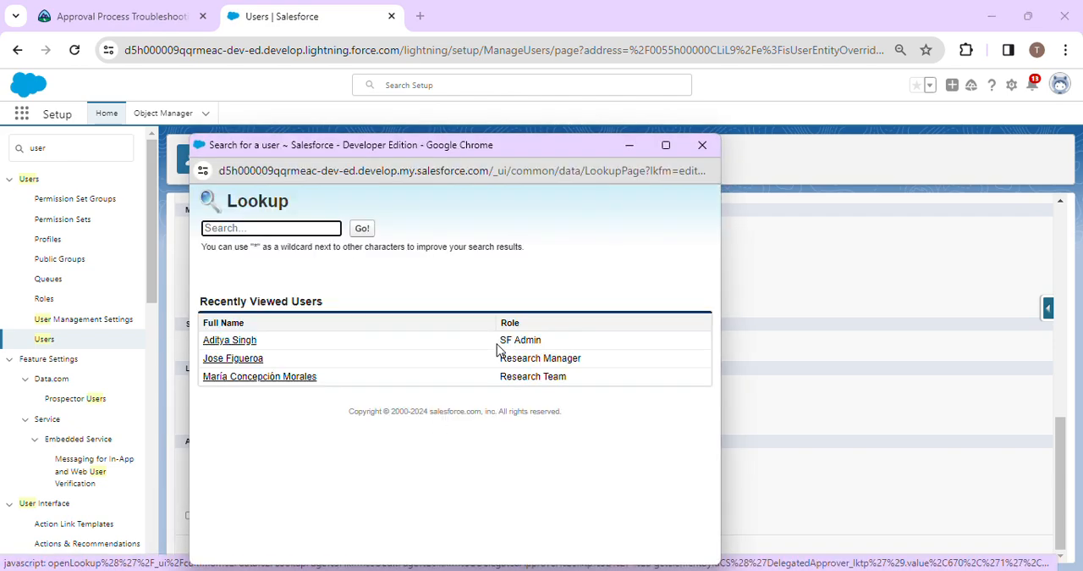
{"action": "left_click", "coordinate": [259, 376]}
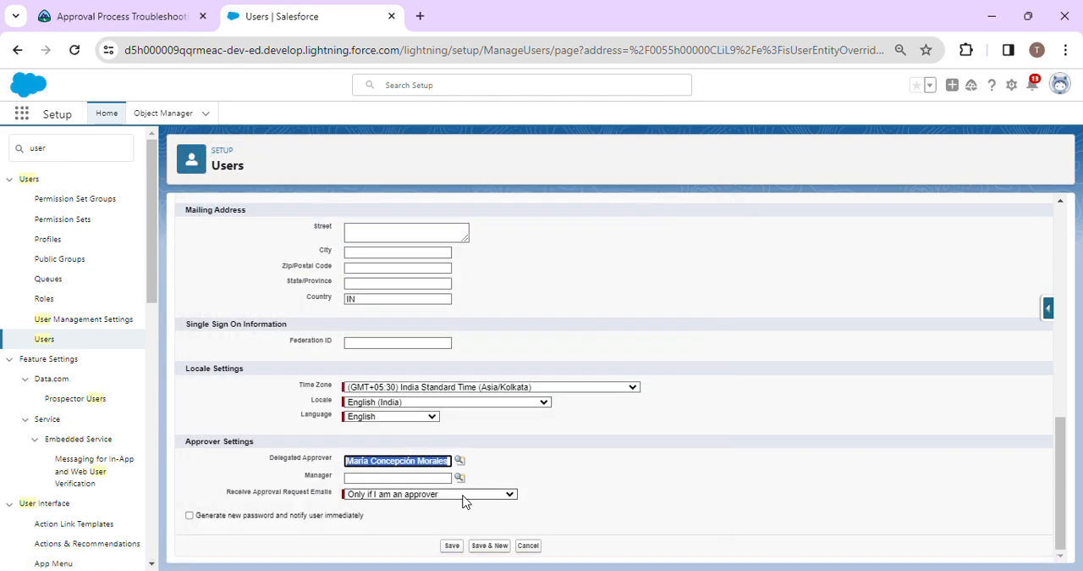
{"action": "left_click", "coordinate": [448, 545]}
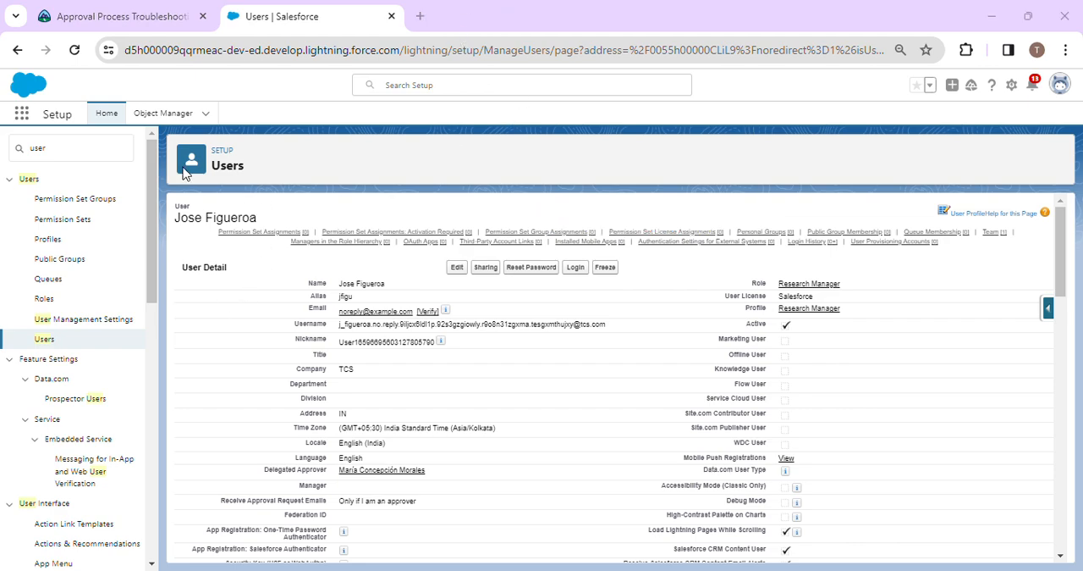
Search the Object Manager for "re" and open the Research Proposal custom object.
{"action": "left_click", "coordinate": [165, 113]}
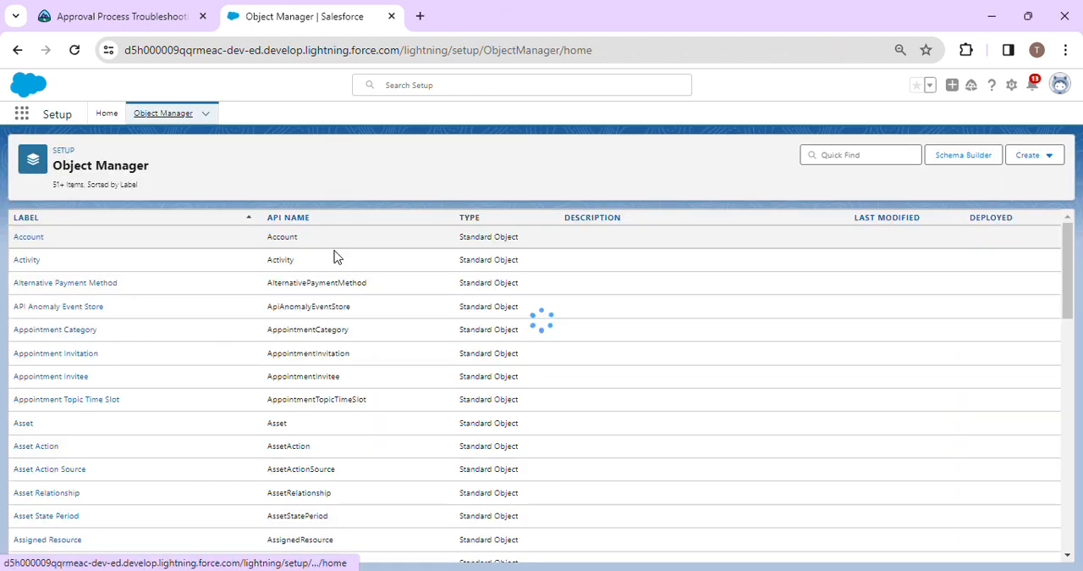
{"action": "left_click", "coordinate": [873, 157]}
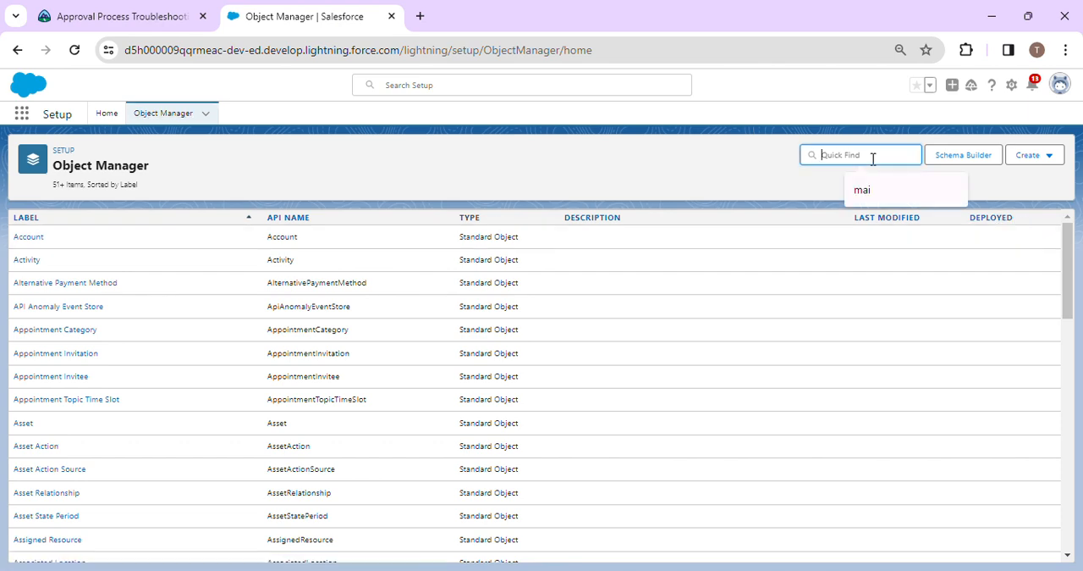
{"action": "type", "text": "re"}
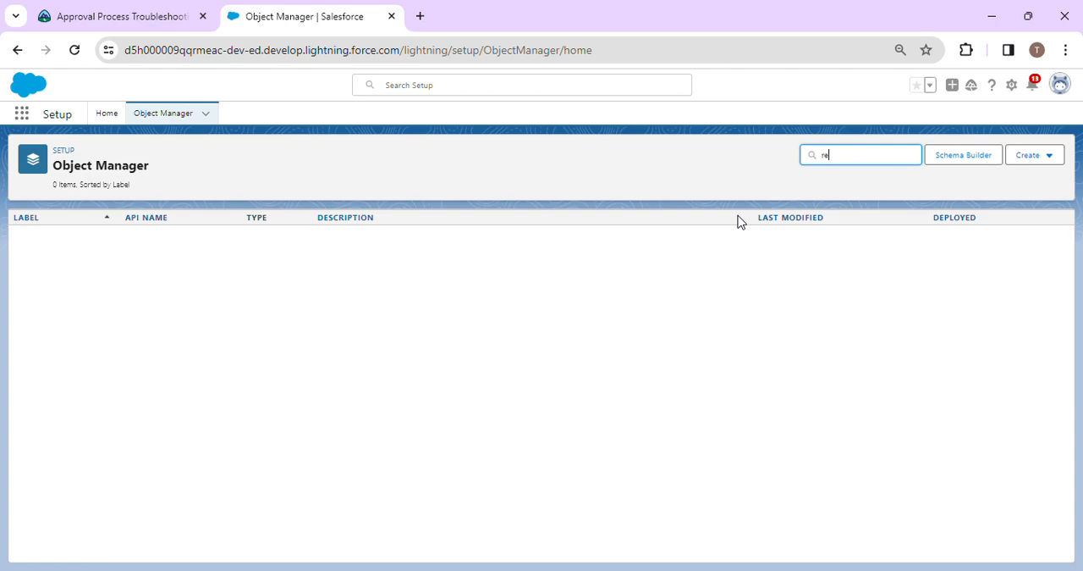
{"action": "scroll", "coordinate": [178, 350], "scroll_direction": "down", "scroll_amount": 4}
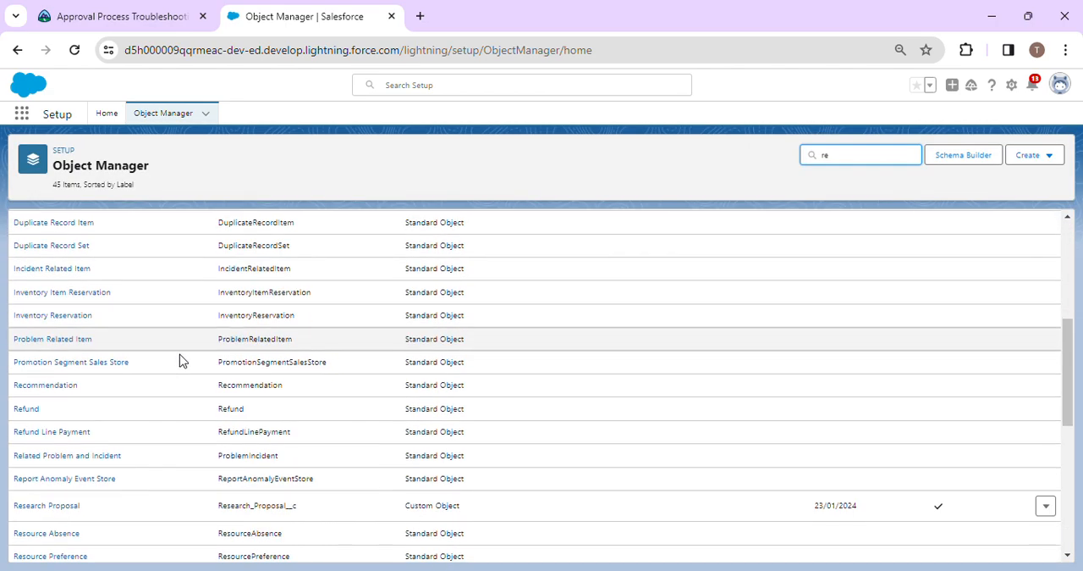
{"action": "scroll", "coordinate": [108, 464], "scroll_direction": "down", "scroll_amount": 1}
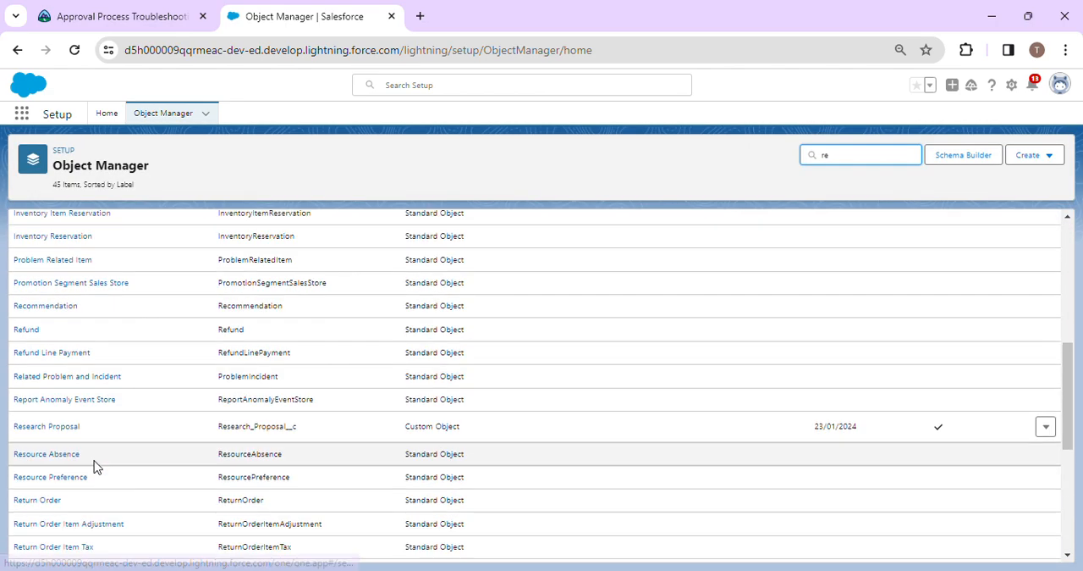
{"action": "left_click", "coordinate": [41, 434]}
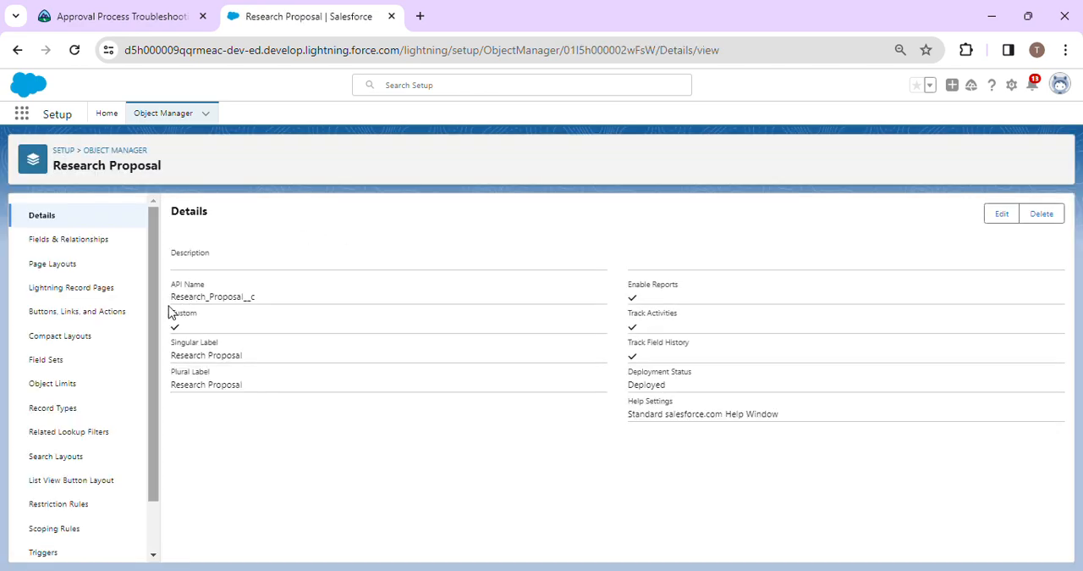
Start a new custom field on Research Proposal with the Checkbox data type and proceed to its details.
{"action": "left_click", "coordinate": [48, 241]}
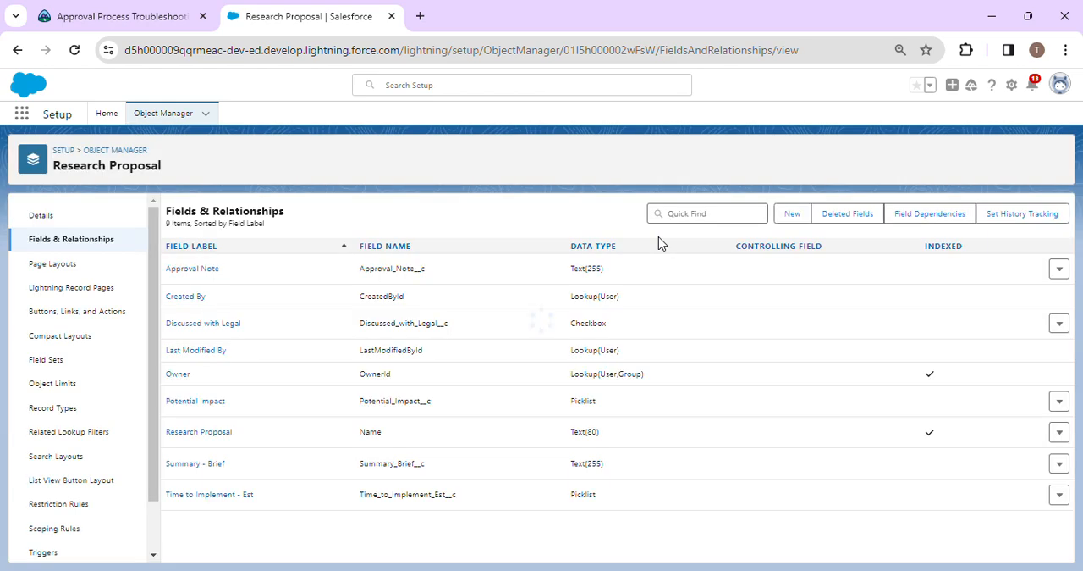
{"action": "left_click", "coordinate": [793, 216]}
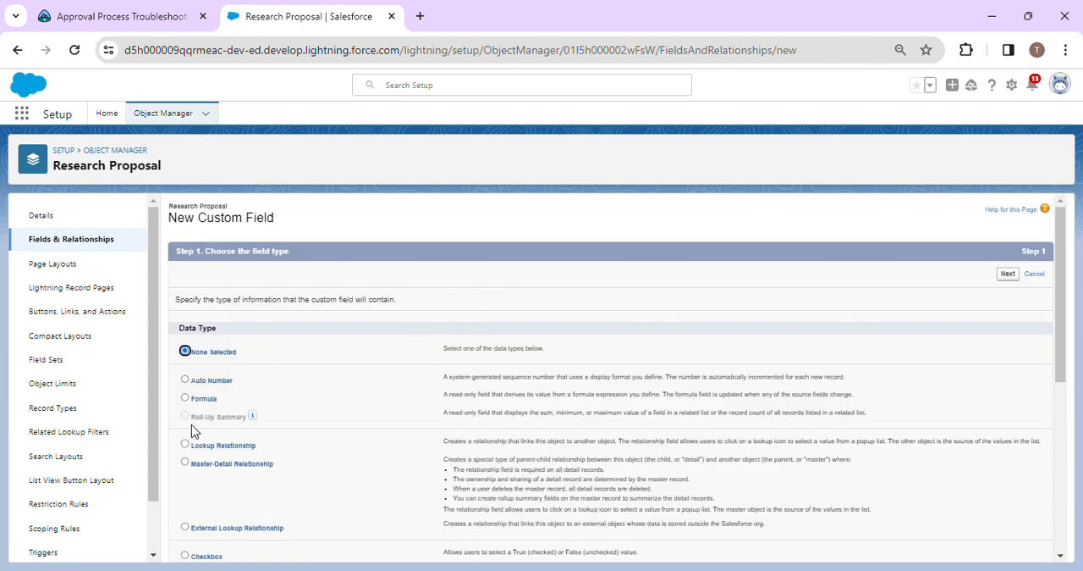
{"action": "left_click", "coordinate": [200, 560]}
{"action": "left_click", "coordinate": [1000, 269]}
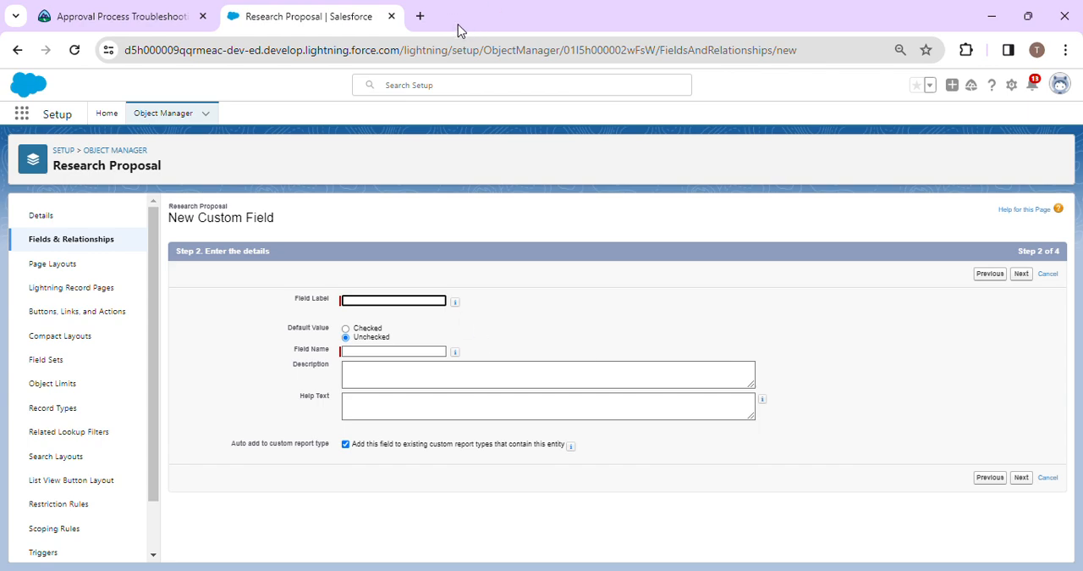
Switch to the Trailhead superbadge page, copy "Research Manager" from the challenge text, and return to the new field form in Salesforce.
{"action": "left_click", "coordinate": [207, 12]}
{"action": "mouse_move", "coordinate": [448, 138]}
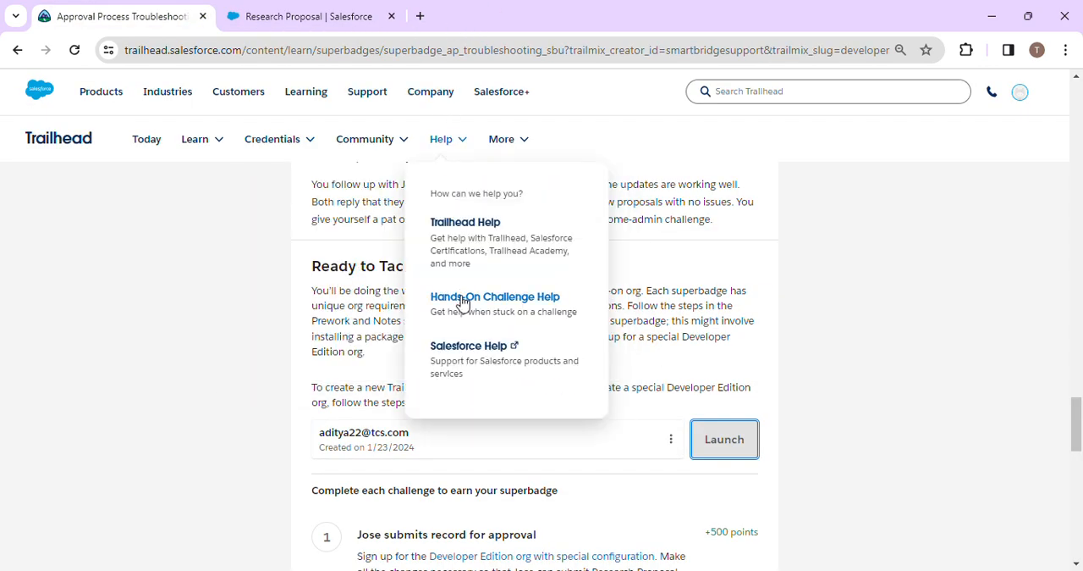
{"action": "scroll", "coordinate": [449, 364], "scroll_direction": "up", "scroll_amount": 6}
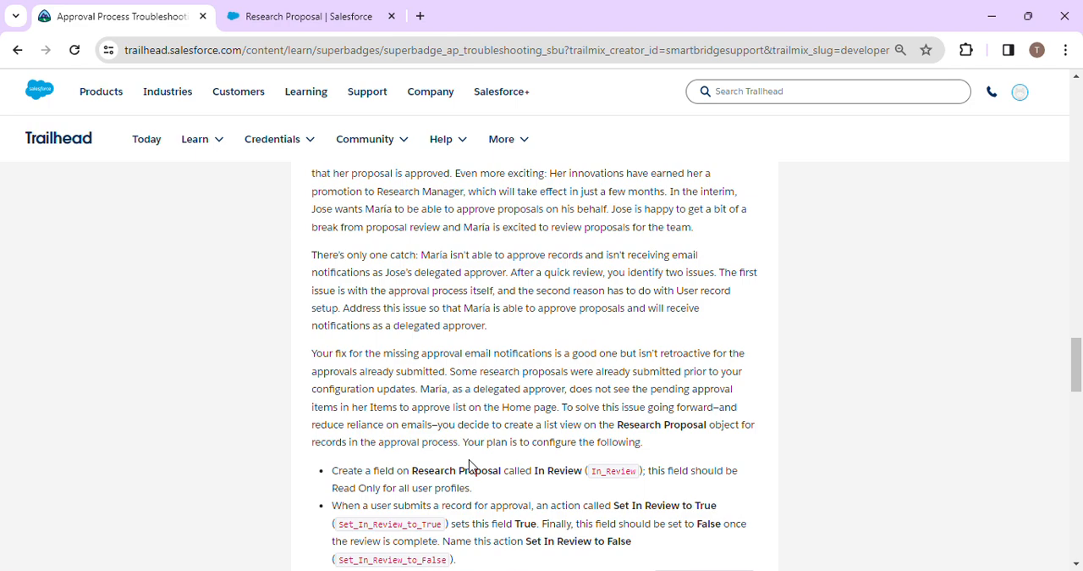
{"action": "scroll", "coordinate": [469, 464], "scroll_direction": "up", "scroll_amount": 3}
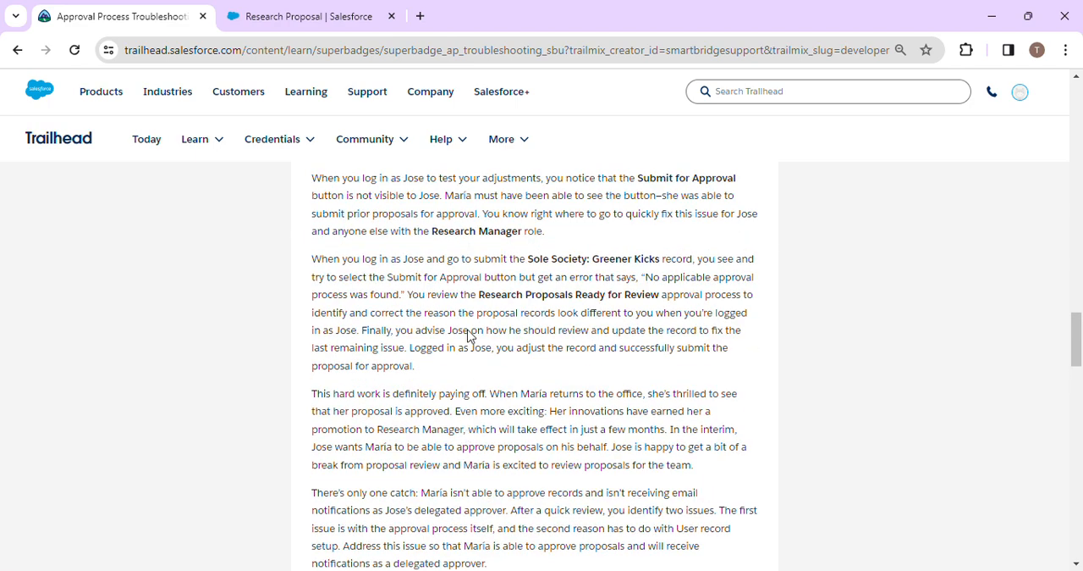
{"action": "left_click_drag", "start_coordinate": [432, 231], "coordinate": [522, 230]}
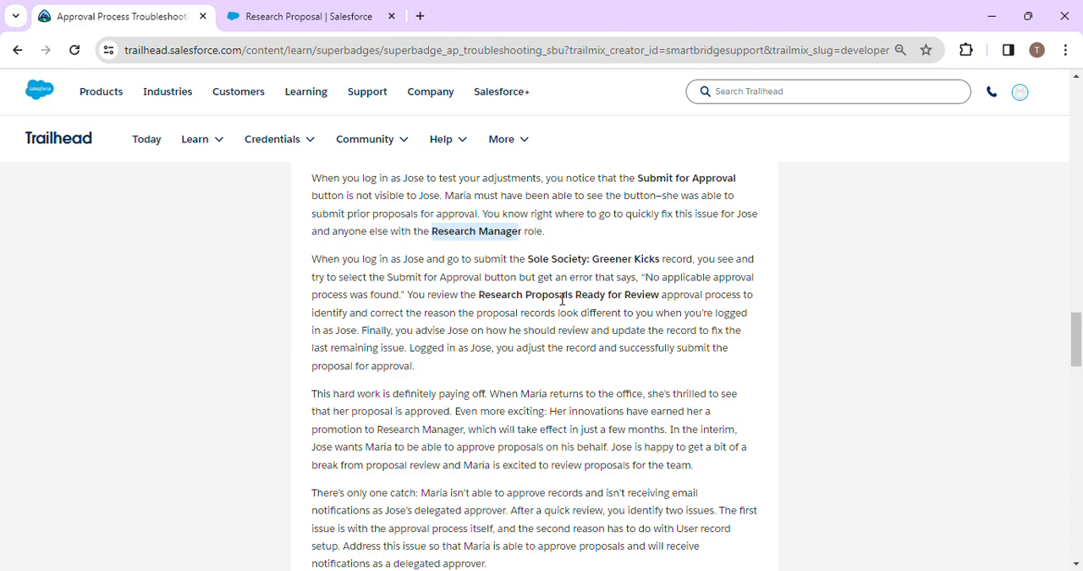
{"action": "left_click", "coordinate": [458, 244]}
{"action": "left_click_drag", "start_coordinate": [435, 234], "coordinate": [516, 230]}
{"action": "left_click", "coordinate": [305, 16]}
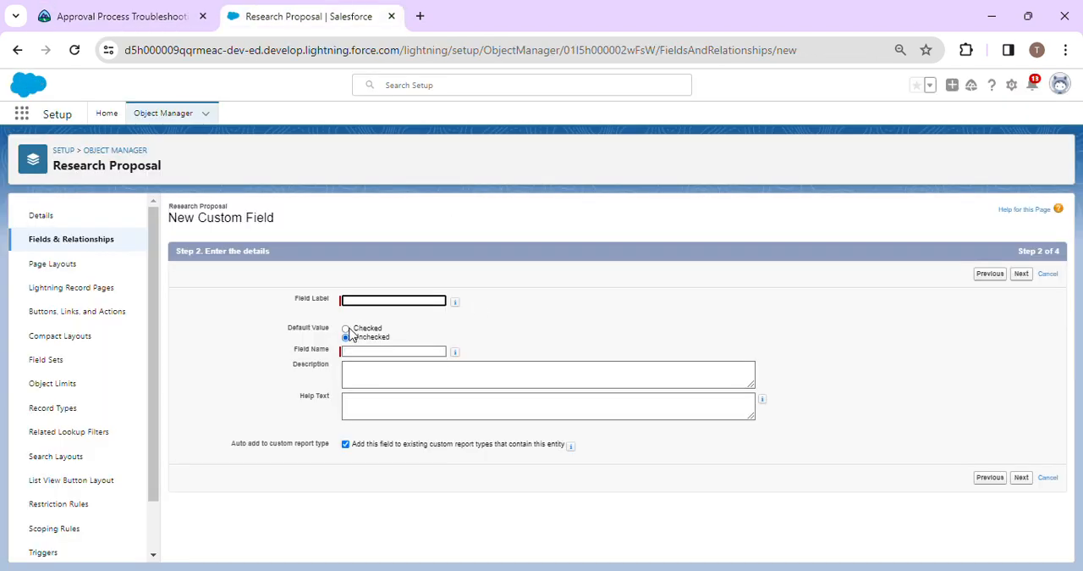
Enter "Research Manager" as the field label, with Research_Manager as the field name.
{"action": "left_click", "coordinate": [371, 301]}
{"action": "type", "text": "Research Manager"}
{"action": "left_click", "coordinate": [469, 315]}
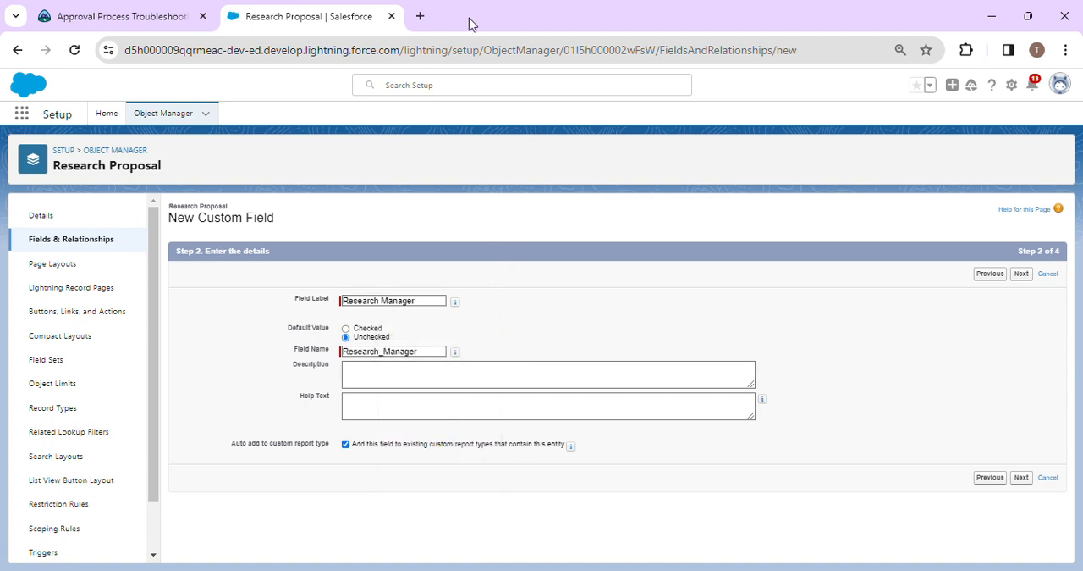
Make the Research Manager field visible and read-only for all profiles, keep it on the Research Proposal Layout, and save it.
{"action": "left_click", "coordinate": [1023, 276]}
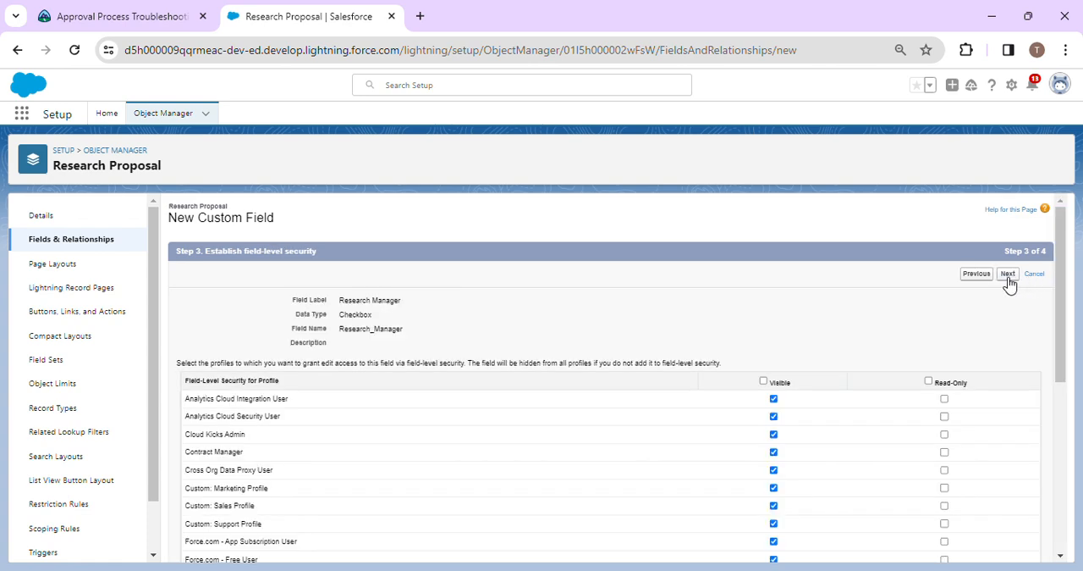
{"action": "left_click", "coordinate": [764, 381]}
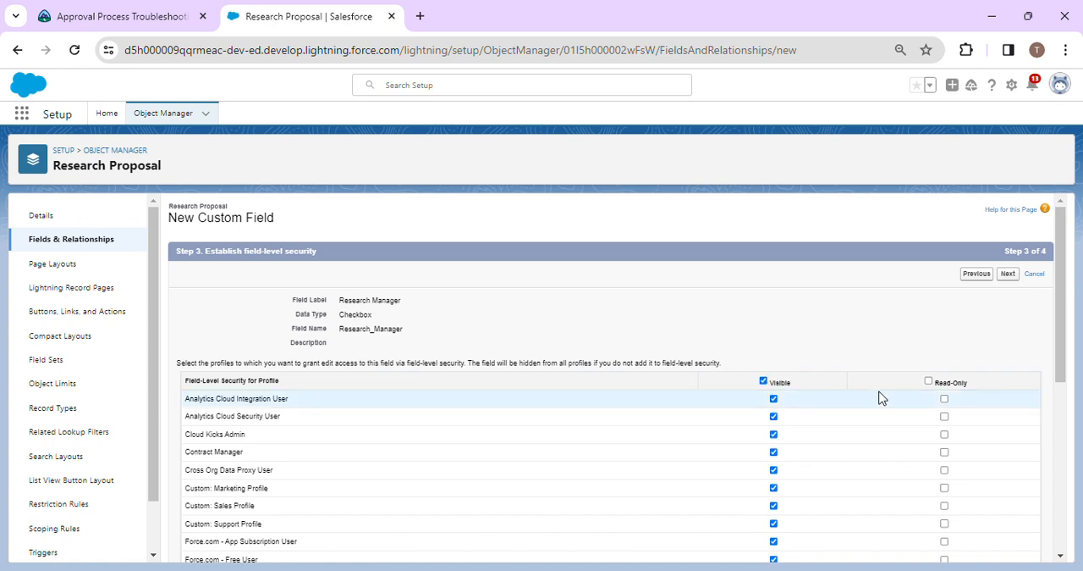
{"action": "left_click", "coordinate": [929, 380]}
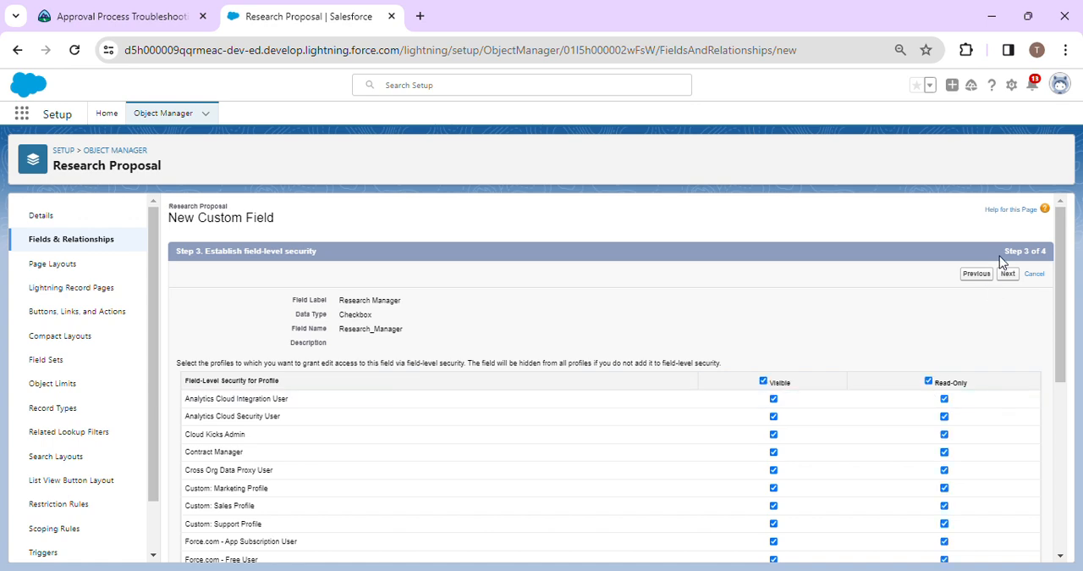
{"action": "left_click", "coordinate": [1007, 276]}
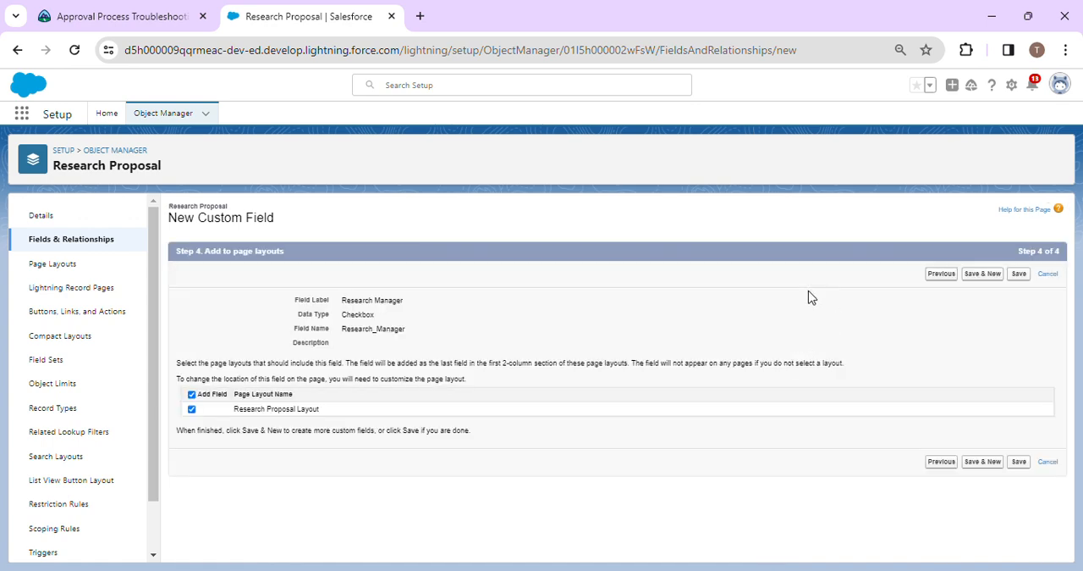
{"action": "left_click", "coordinate": [1019, 274]}
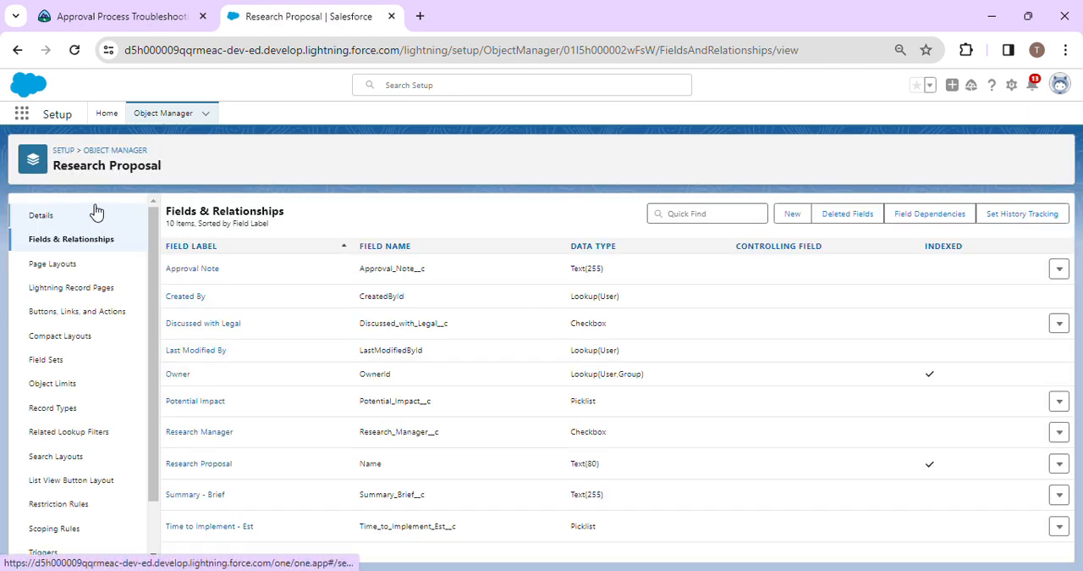
Search Setup for "approva" and open the Research Proposals Ready for Review approval process.
{"action": "left_click", "coordinate": [103, 125]}
{"action": "left_click_drag", "start_coordinate": [62, 149], "coordinate": [2, 159]}
{"action": "type", "text": "a"}
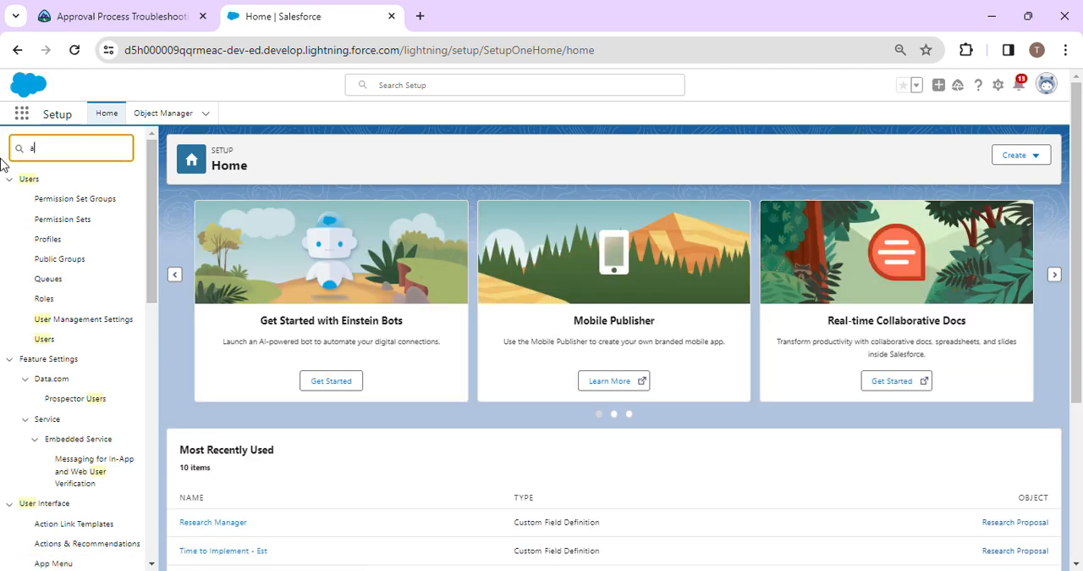
{"action": "type", "text": "ppri"}
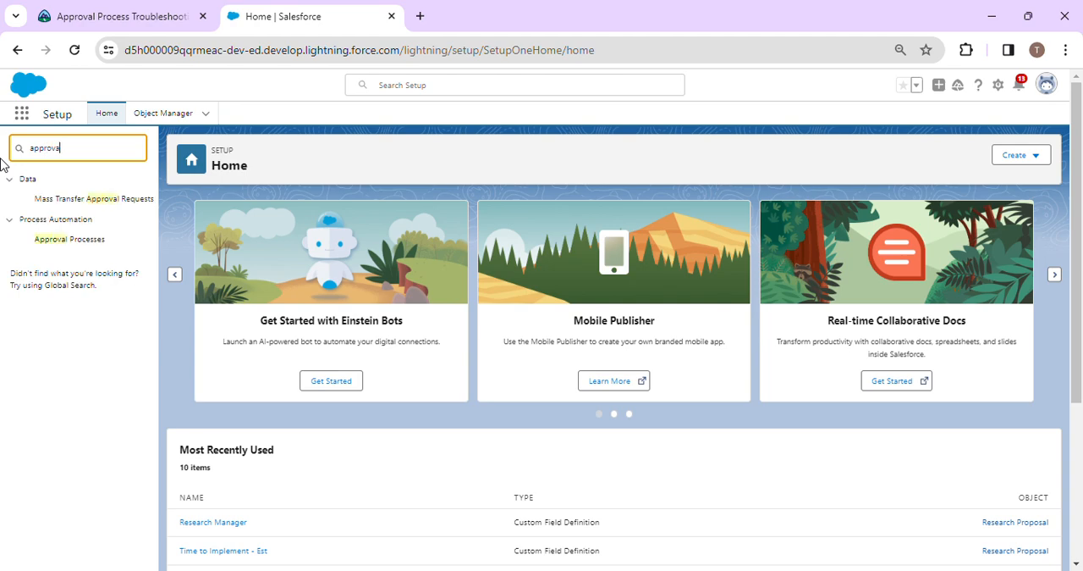
{"action": "left_click", "coordinate": [69, 239]}
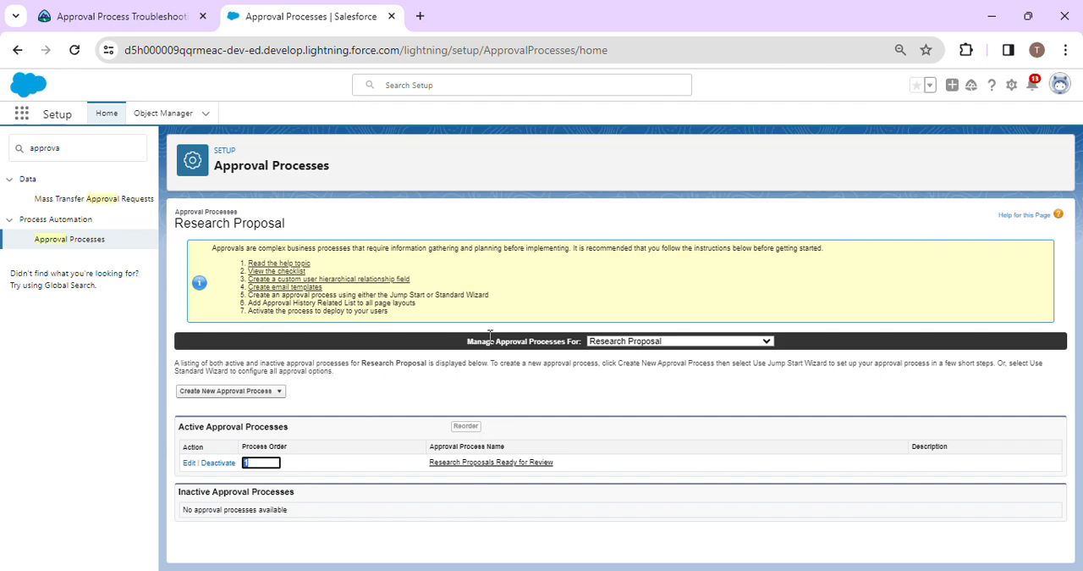
{"action": "left_click", "coordinate": [458, 30]}
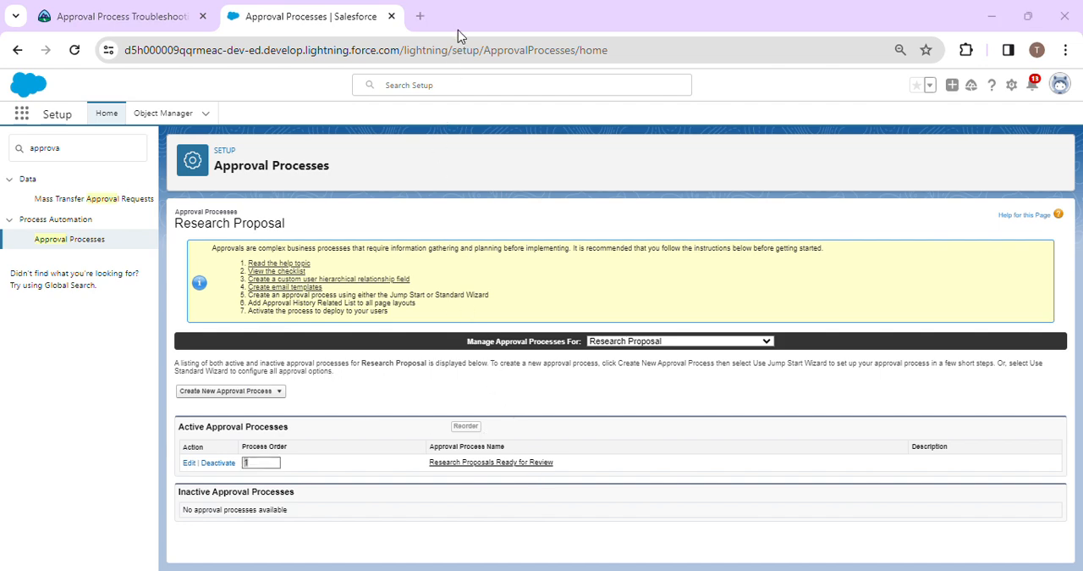
{"action": "left_click", "coordinate": [499, 465]}
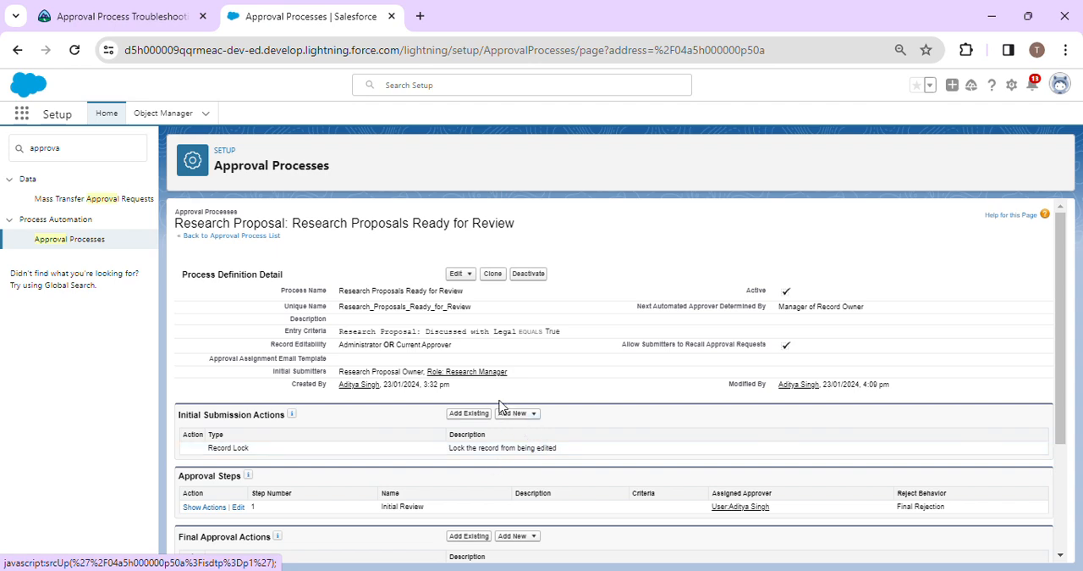
{"action": "left_click", "coordinate": [447, 18]}
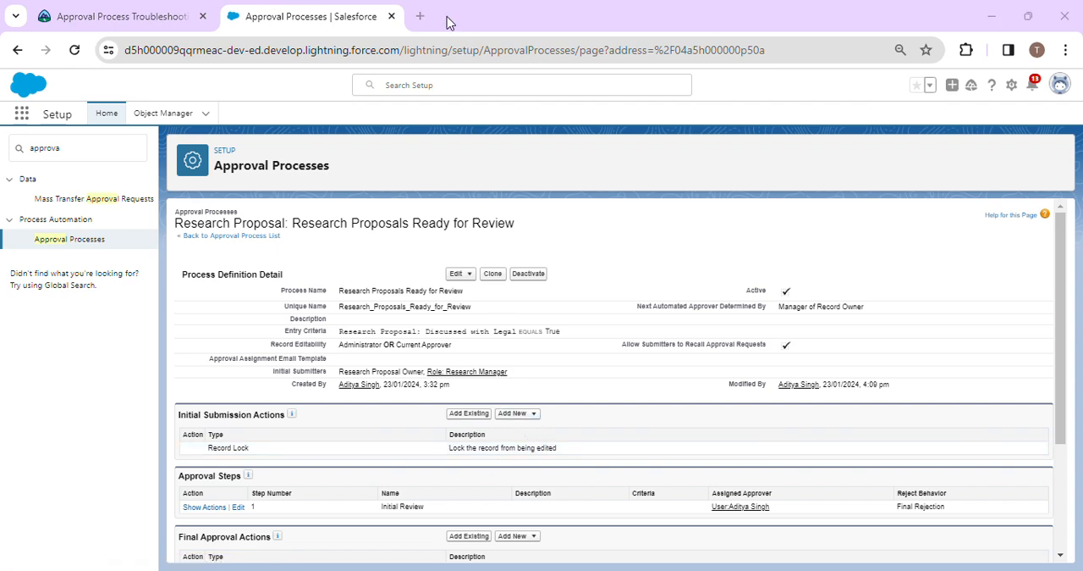
{"action": "left_click", "coordinate": [525, 414]}
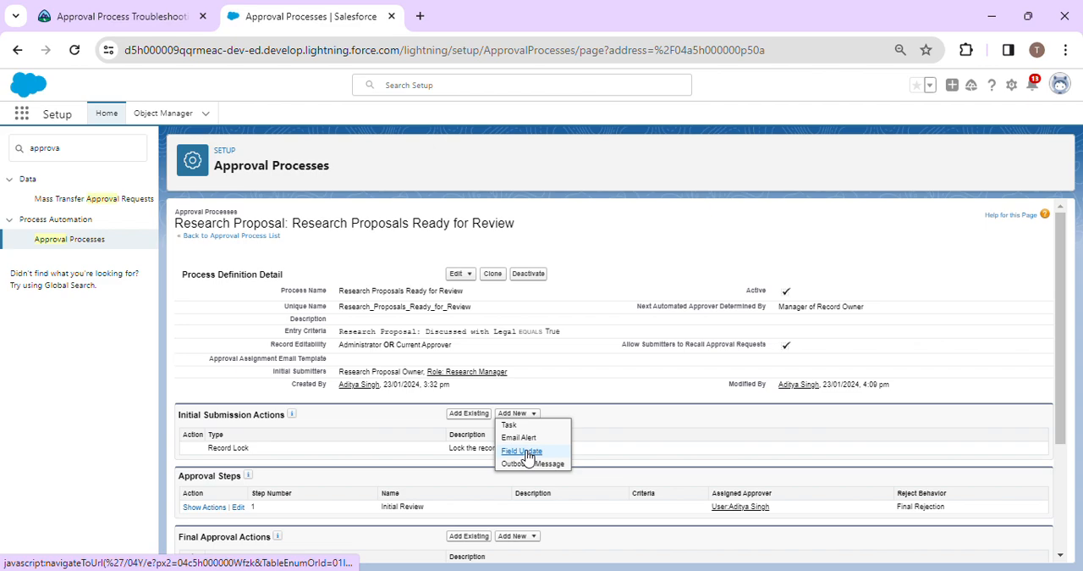
{"action": "left_click", "coordinate": [523, 451]}
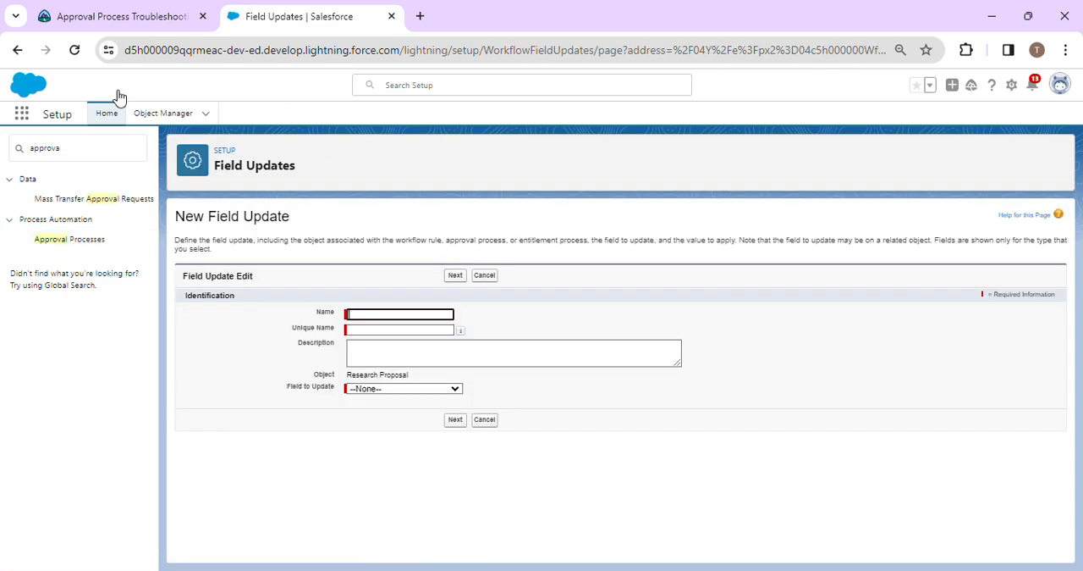
{"action": "left_click", "coordinate": [88, 10]}
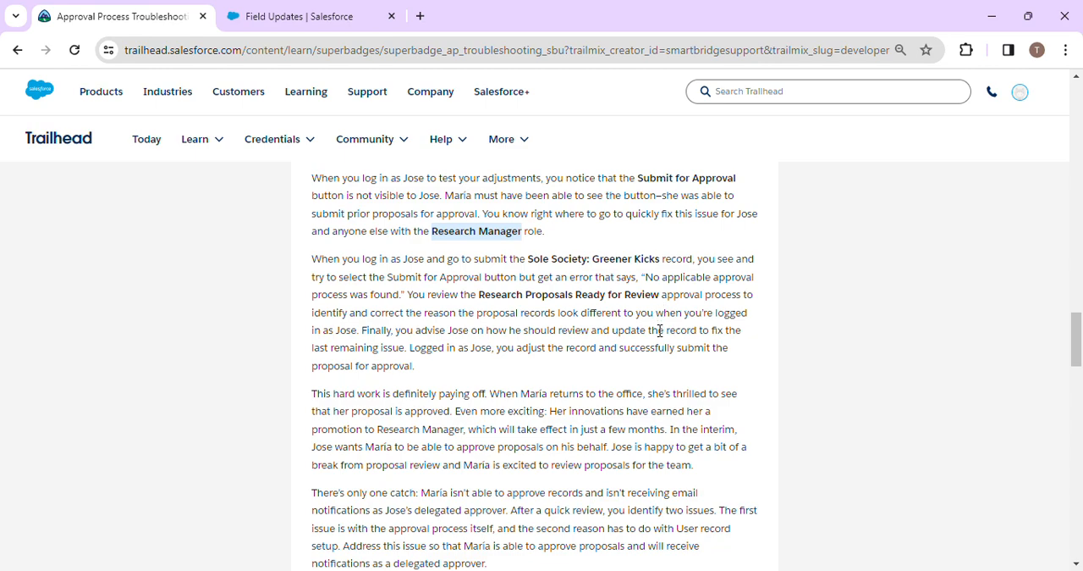
{"action": "scroll", "coordinate": [659, 330], "scroll_direction": "down", "scroll_amount": 5}
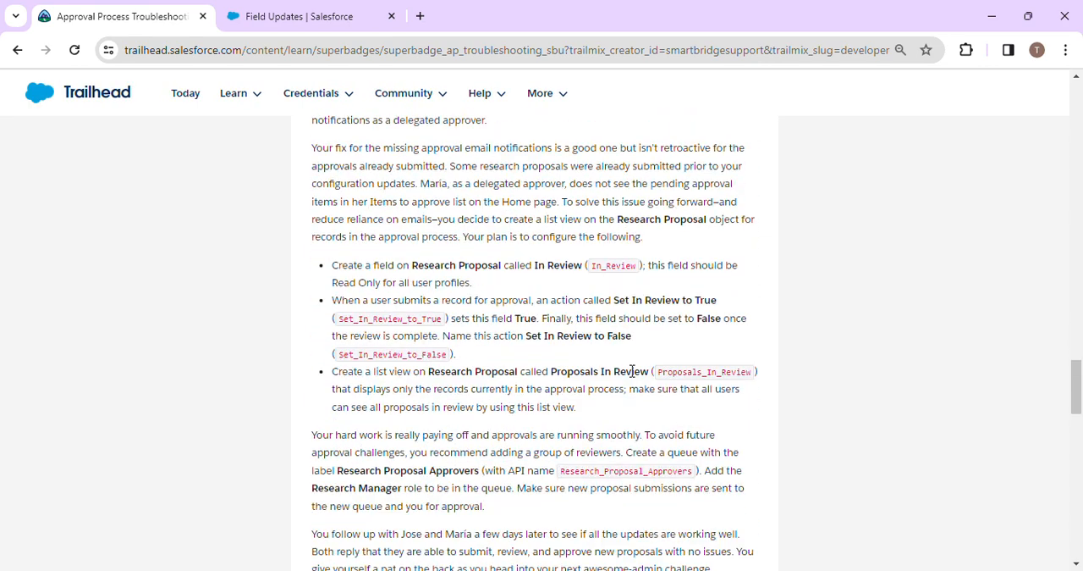
{"action": "left_click_drag", "start_coordinate": [616, 297], "coordinate": [733, 310]}
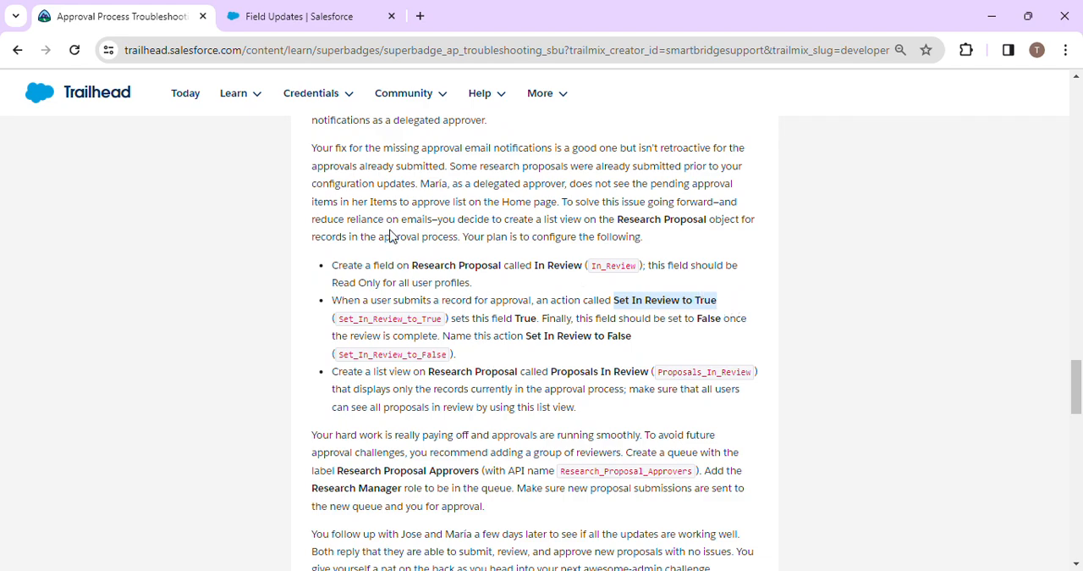
{"action": "left_click", "coordinate": [301, 13]}
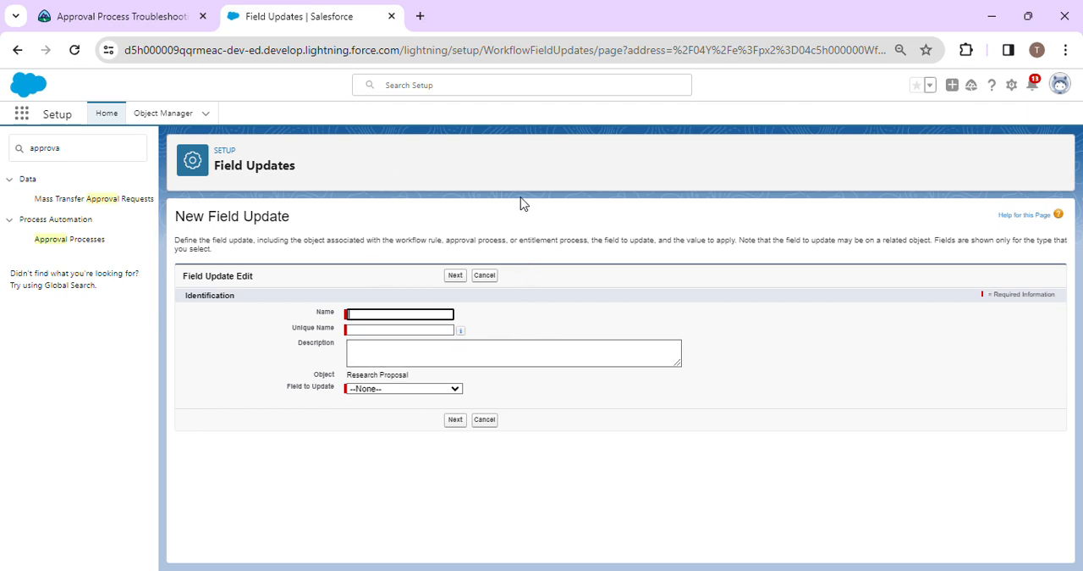
{"action": "left_click", "coordinate": [459, 17]}
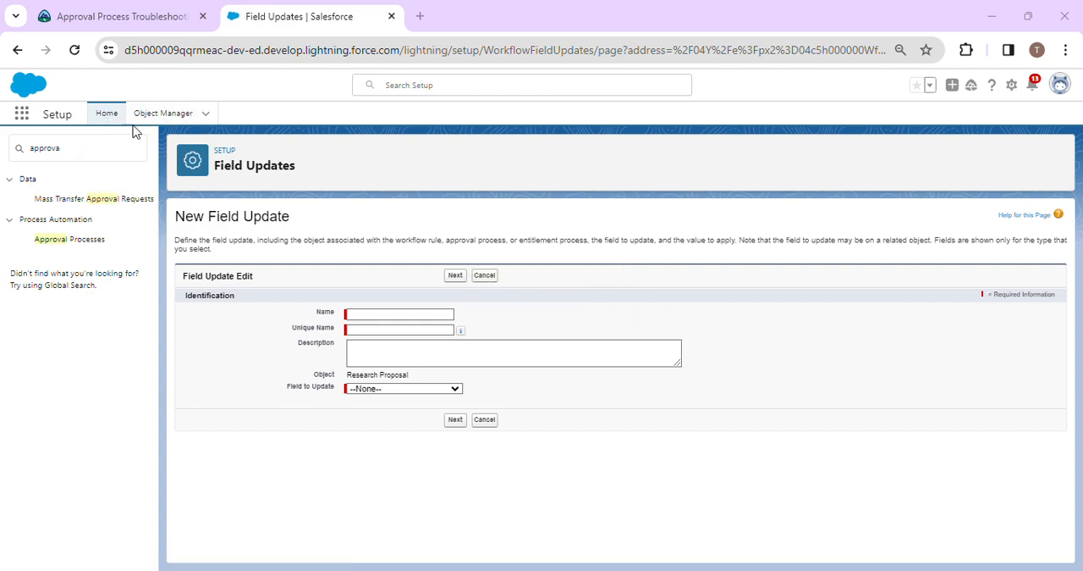
Search the Object Manager for "re" and open the Research Proposal custom object.
{"action": "left_click", "coordinate": [163, 112]}
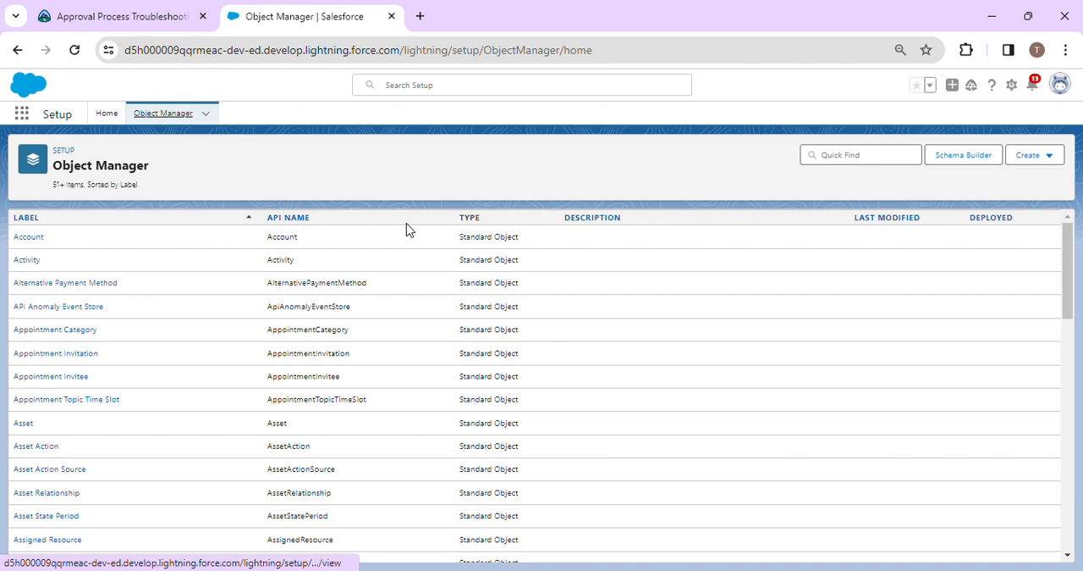
{"action": "left_click", "coordinate": [843, 158]}
{"action": "type", "text": "re"}
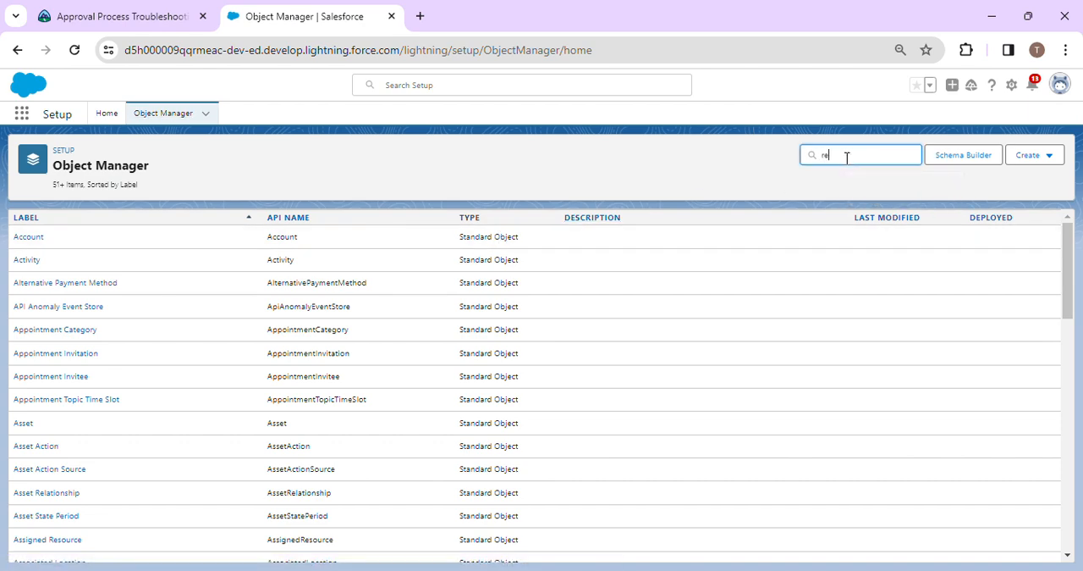
{"action": "scroll", "coordinate": [118, 440], "scroll_direction": "down", "scroll_amount": 4}
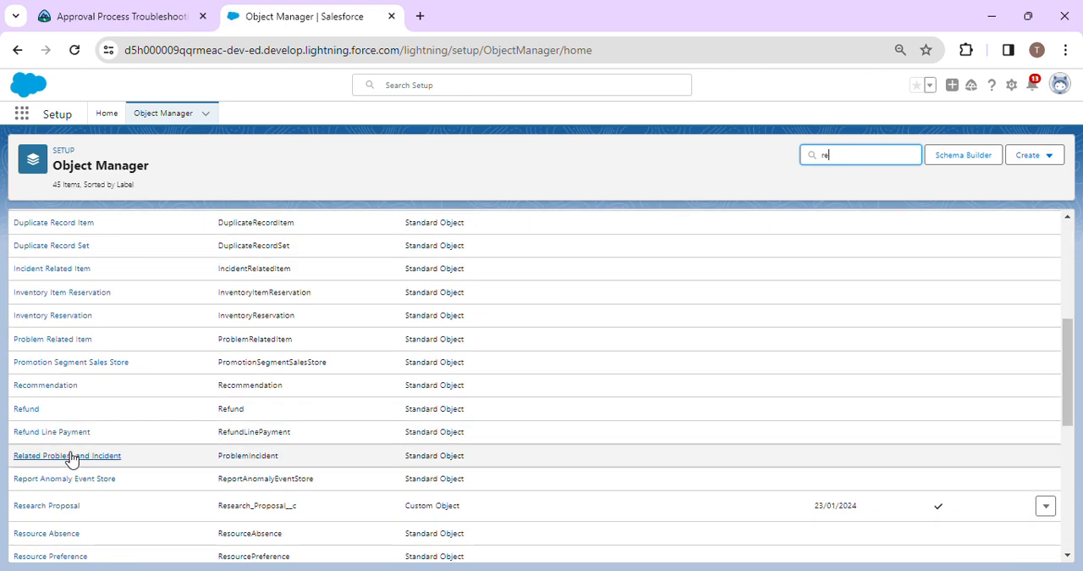
{"action": "left_click", "coordinate": [53, 506]}
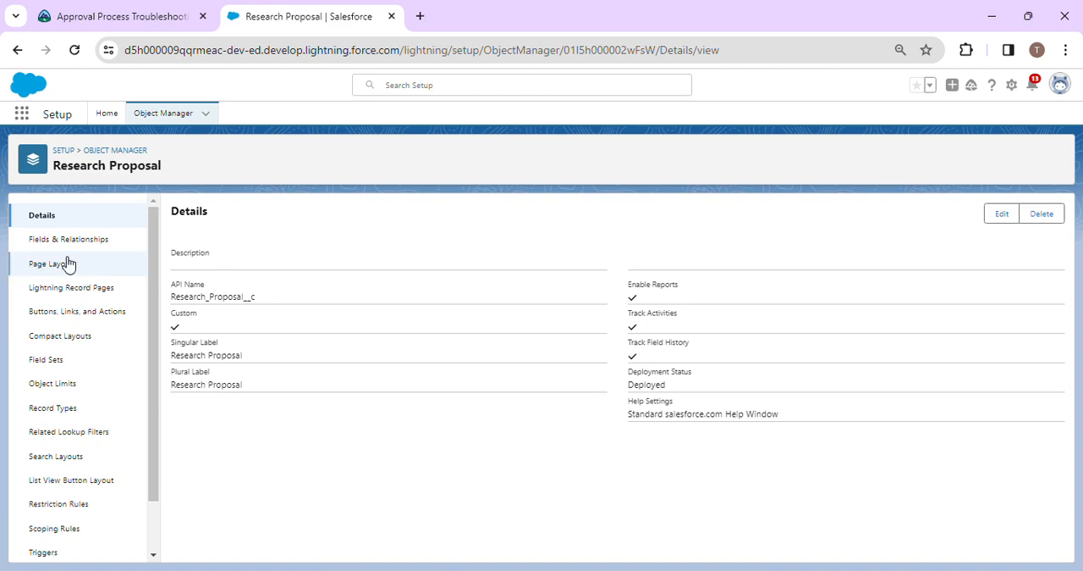
Start a new custom field on Research Proposal with the Checkbox data type and proceed to its details.
{"action": "left_click", "coordinate": [79, 240]}
{"action": "left_click", "coordinate": [792, 213]}
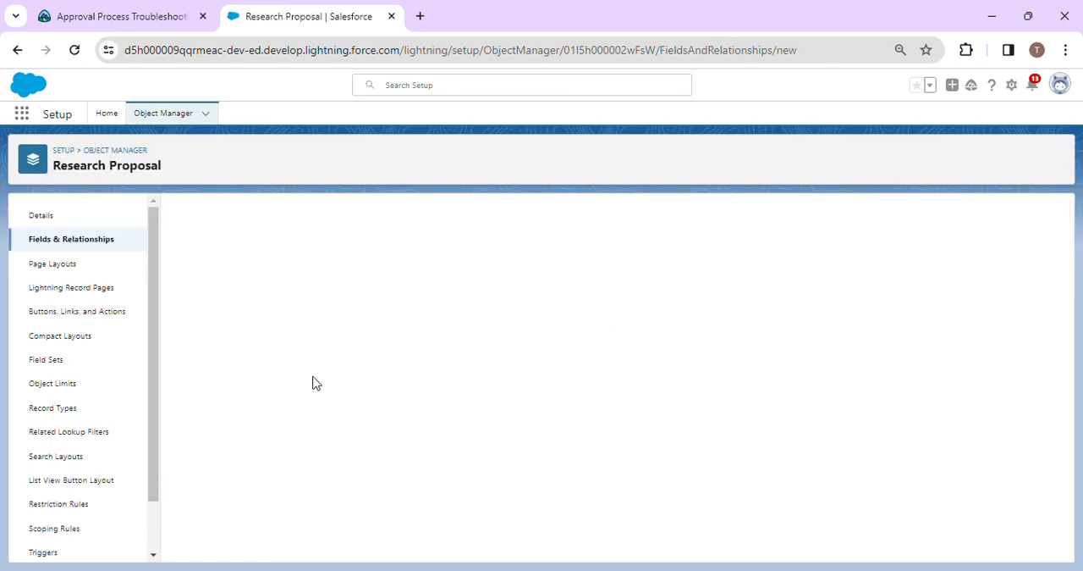
{"action": "scroll", "coordinate": [320, 392], "scroll_direction": "down", "scroll_amount": 3}
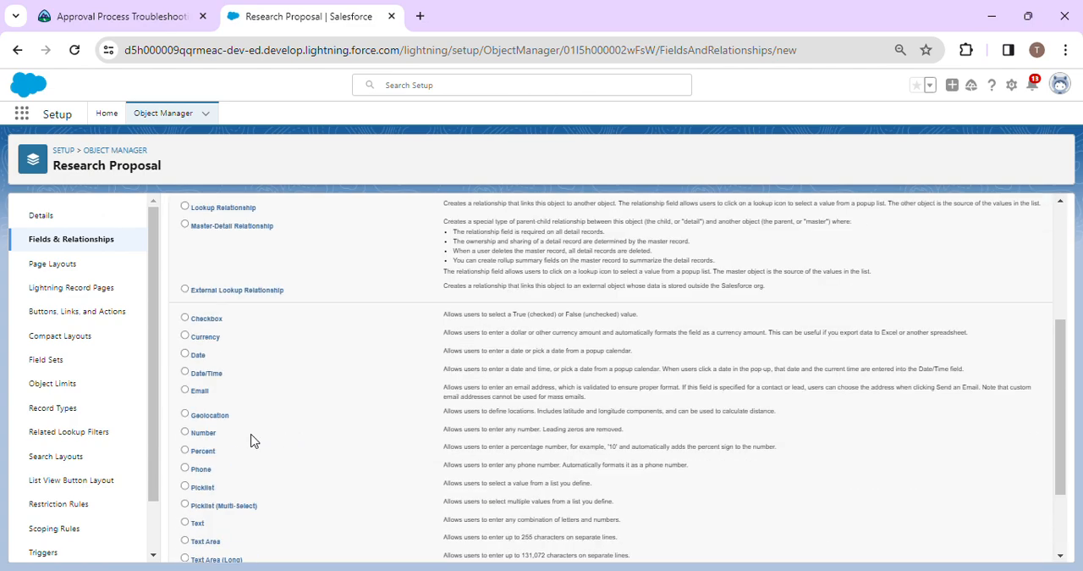
{"action": "left_click", "coordinate": [203, 322]}
{"action": "scroll", "coordinate": [846, 313], "scroll_direction": "up", "scroll_amount": 3}
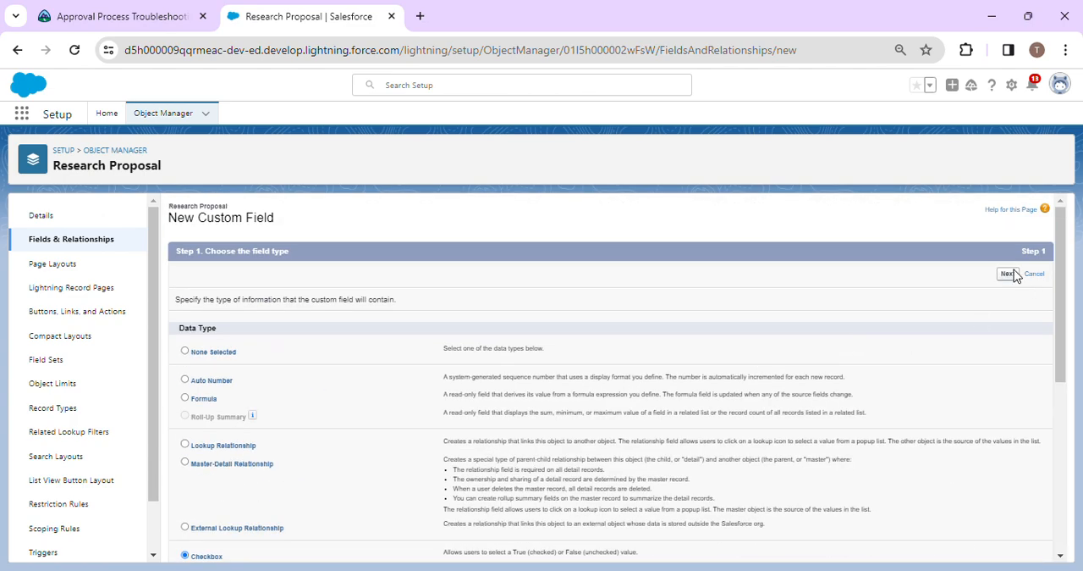
{"action": "left_click", "coordinate": [1007, 274]}
Copy "In Review" from the Trailhead challenge text and enter it as the Salesforce field label, with In_Review as the field name.
{"action": "left_click", "coordinate": [155, 14]}
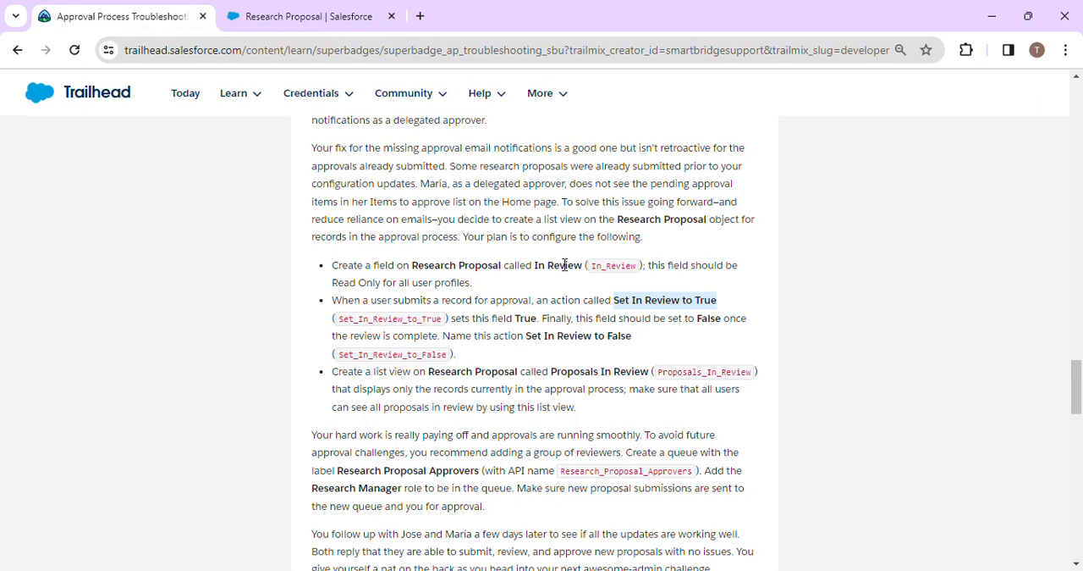
{"action": "left_click_drag", "start_coordinate": [535, 266], "coordinate": [572, 267]}
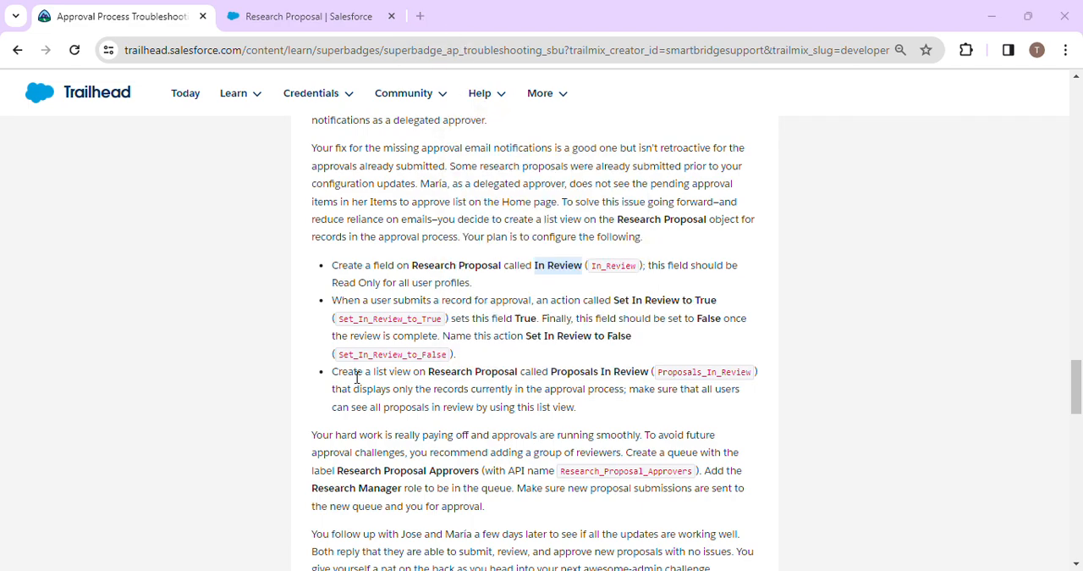
{"action": "left_click_drag", "start_coordinate": [531, 266], "coordinate": [582, 268]}
{"action": "key", "text": "ctrl+c"}
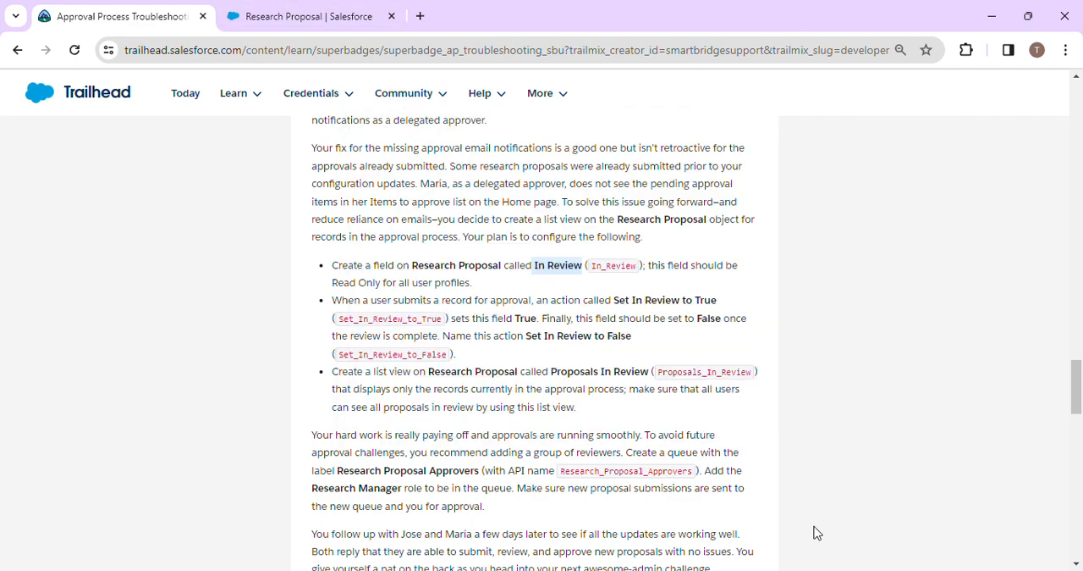
{"action": "left_click", "coordinate": [357, 13]}
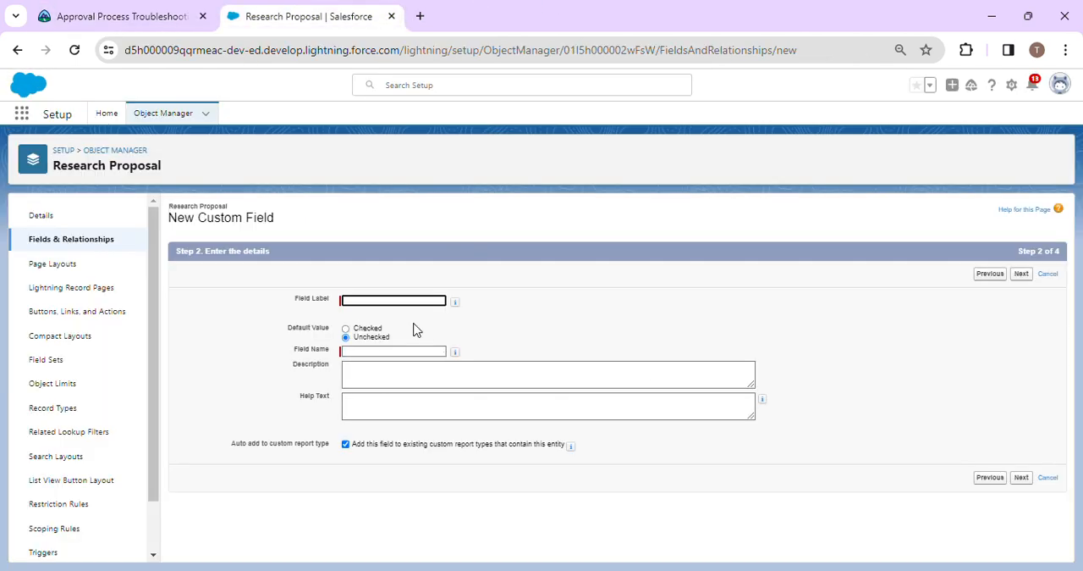
{"action": "left_click", "coordinate": [394, 301]}
{"action": "key", "text": "ctrl+v"}
{"action": "left_click", "coordinate": [598, 320]}
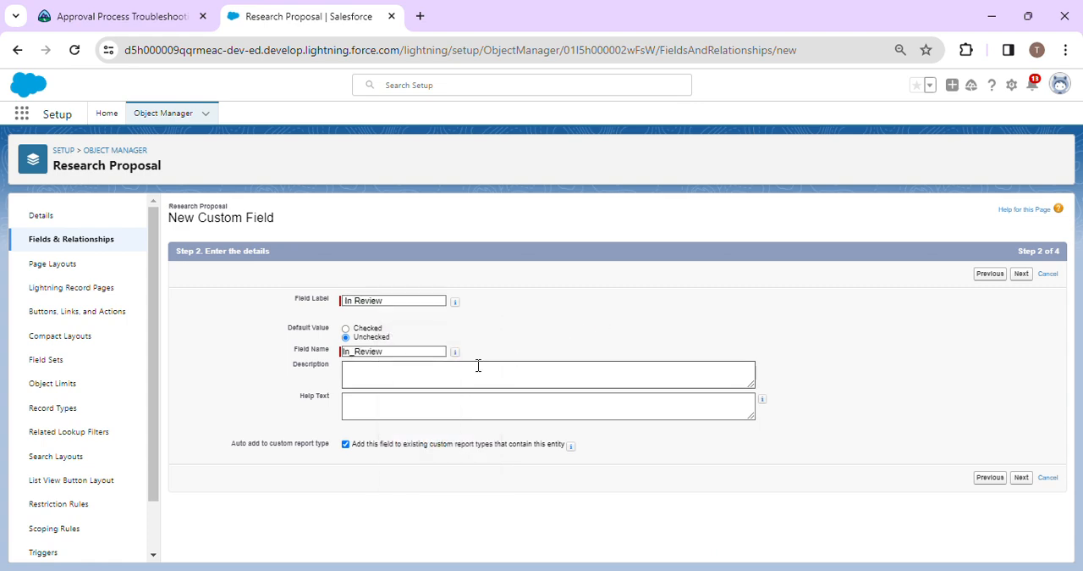
Make the In Review field visible and read-only for all profiles, and save the new field.
{"action": "left_click", "coordinate": [1021, 477]}
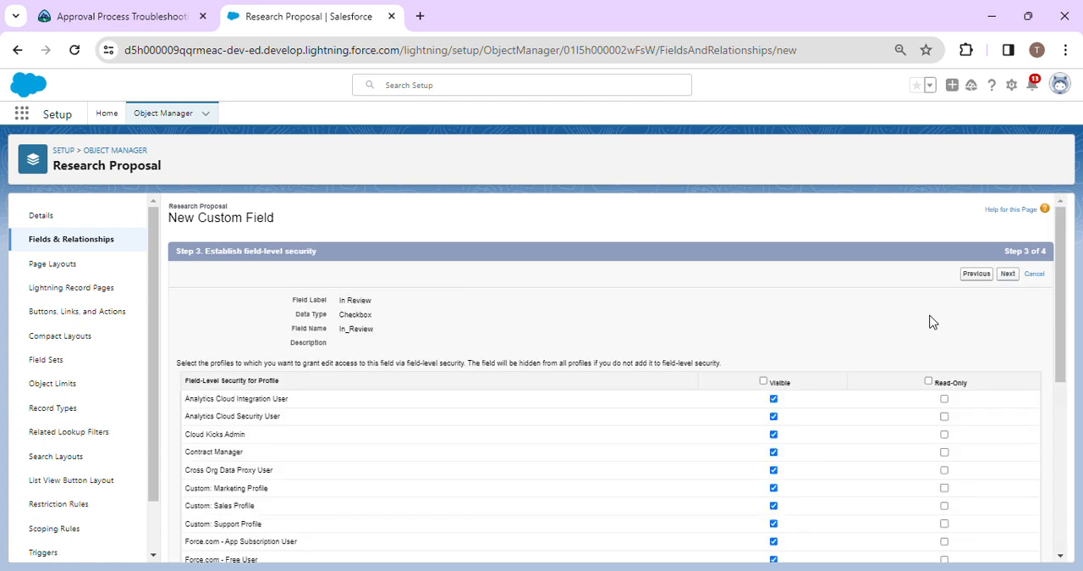
{"action": "left_click", "coordinate": [764, 381]}
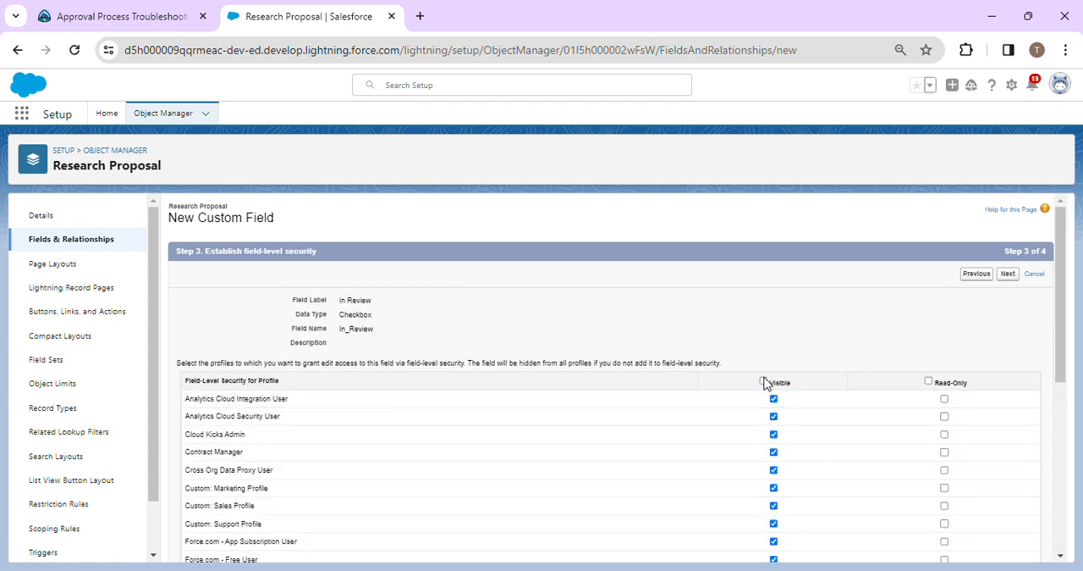
{"action": "left_click", "coordinate": [929, 381]}
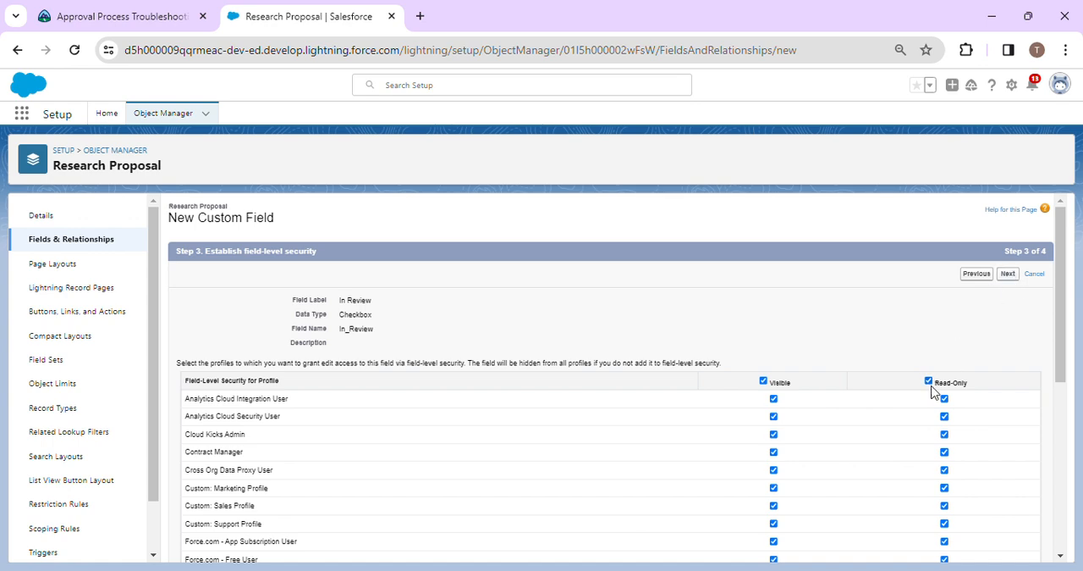
{"action": "left_click", "coordinate": [1009, 272]}
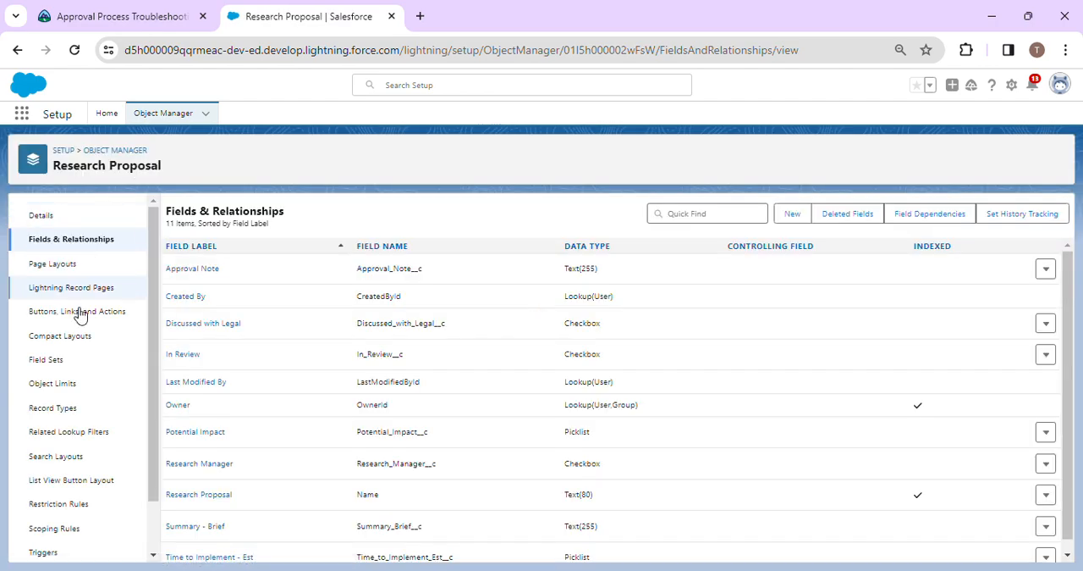
Find Approval Processes in Setup and open the Research Proposals Ready for Review process.
{"action": "left_click", "coordinate": [107, 112]}
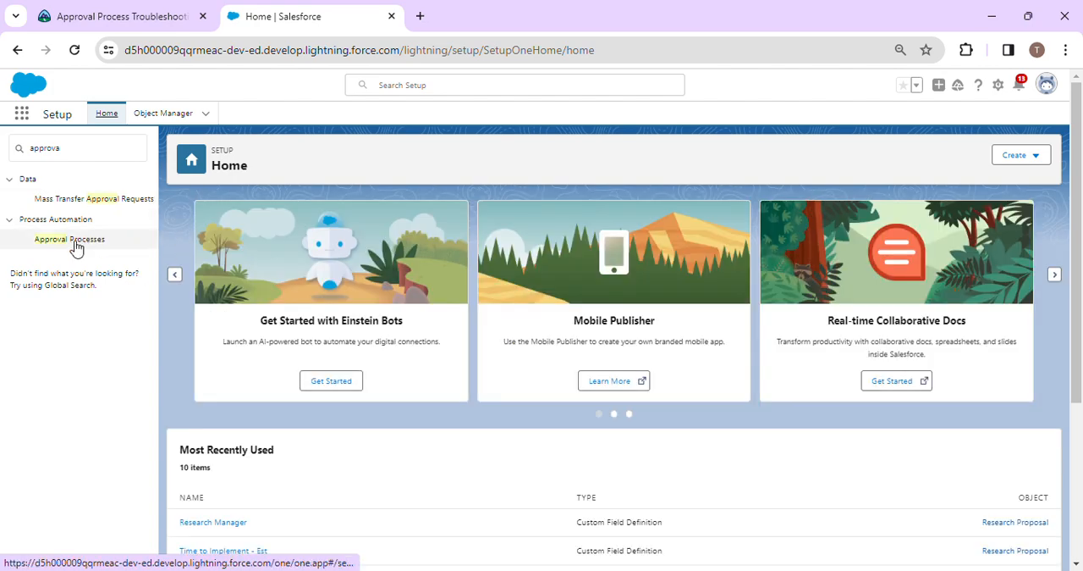
{"action": "left_click", "coordinate": [77, 243]}
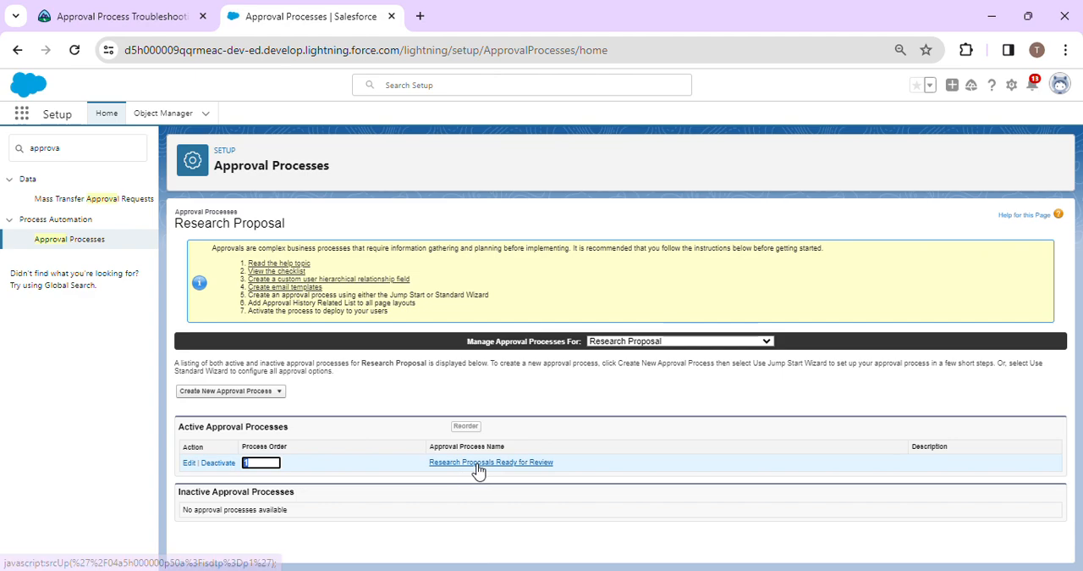
{"action": "left_click", "coordinate": [479, 463]}
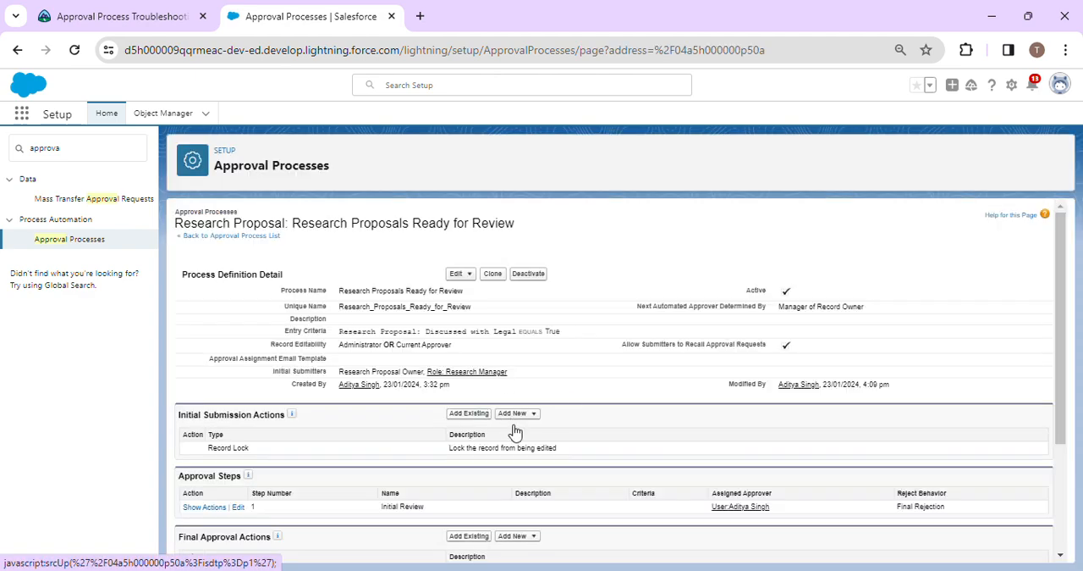
Start a field update under Initial Submission Actions and name it "Set In Review to True", copied from the Trailhead challenge text.
{"action": "left_click", "coordinate": [524, 415]}
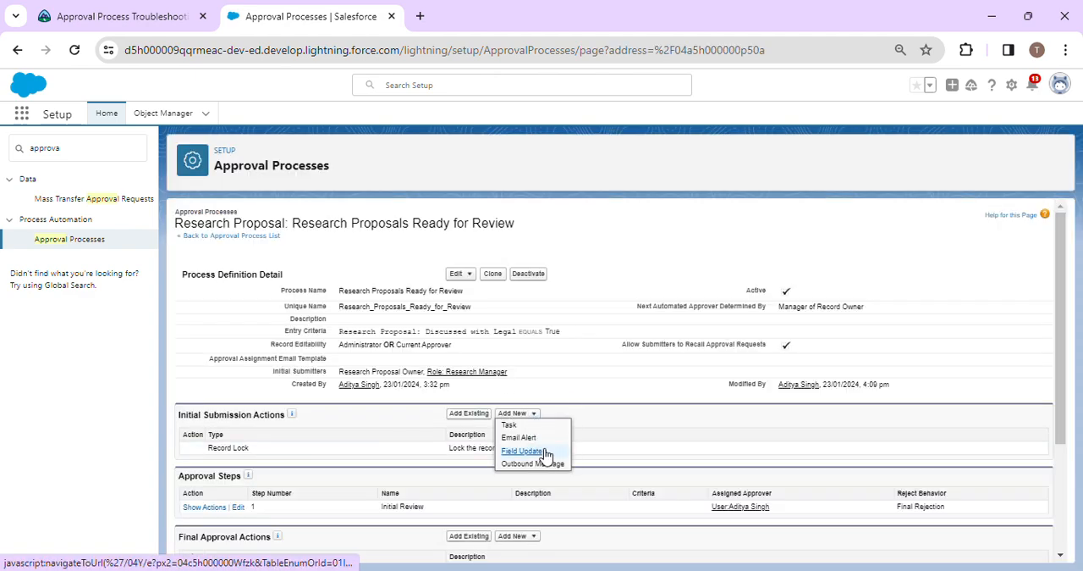
{"action": "left_click", "coordinate": [547, 454]}
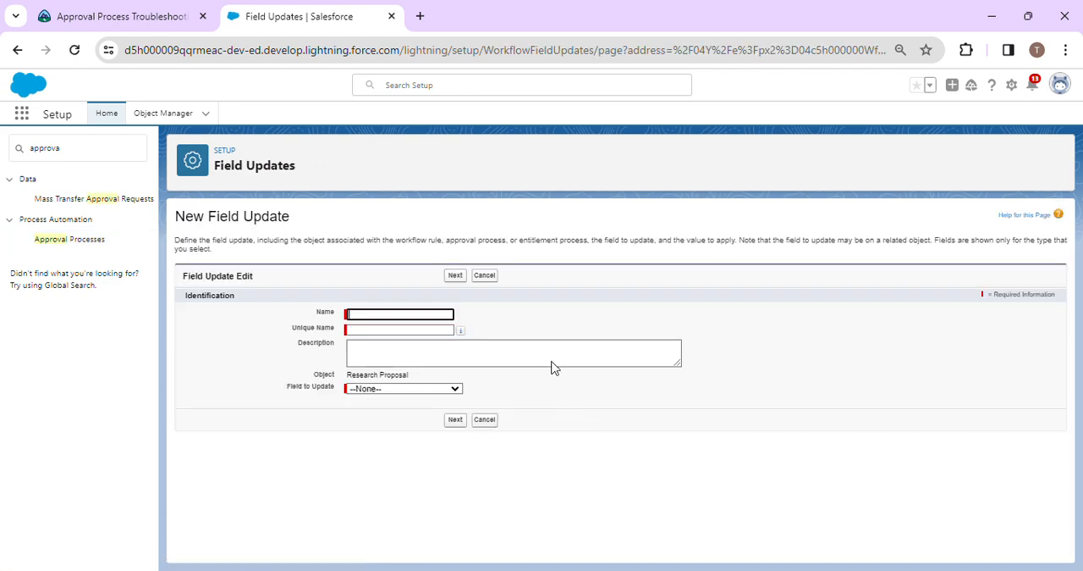
{"action": "left_click", "coordinate": [127, 16]}
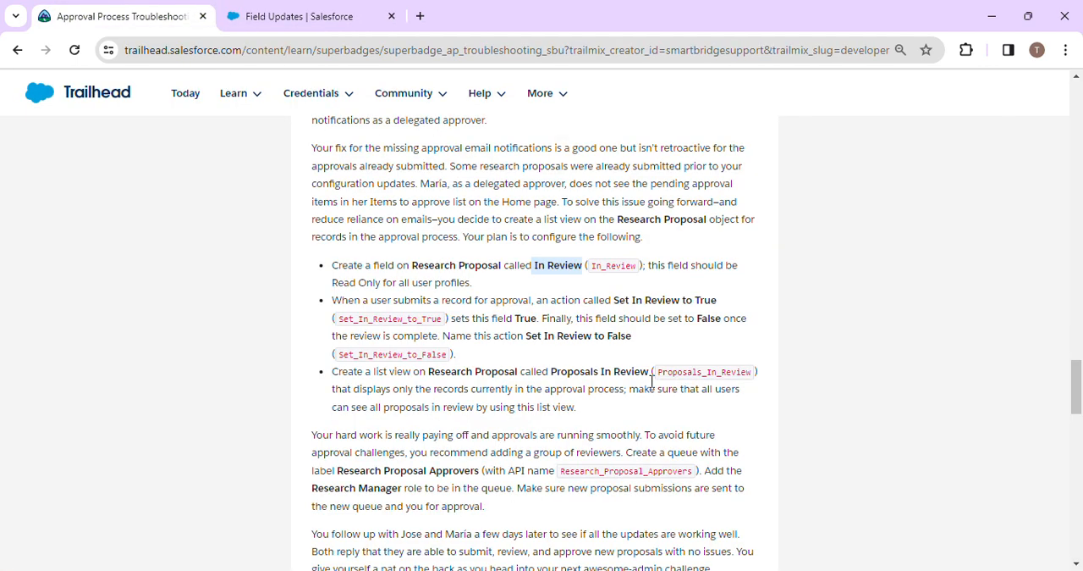
{"action": "left_click_drag", "start_coordinate": [614, 300], "coordinate": [722, 299]}
{"action": "key", "text": "ctrl+c"}
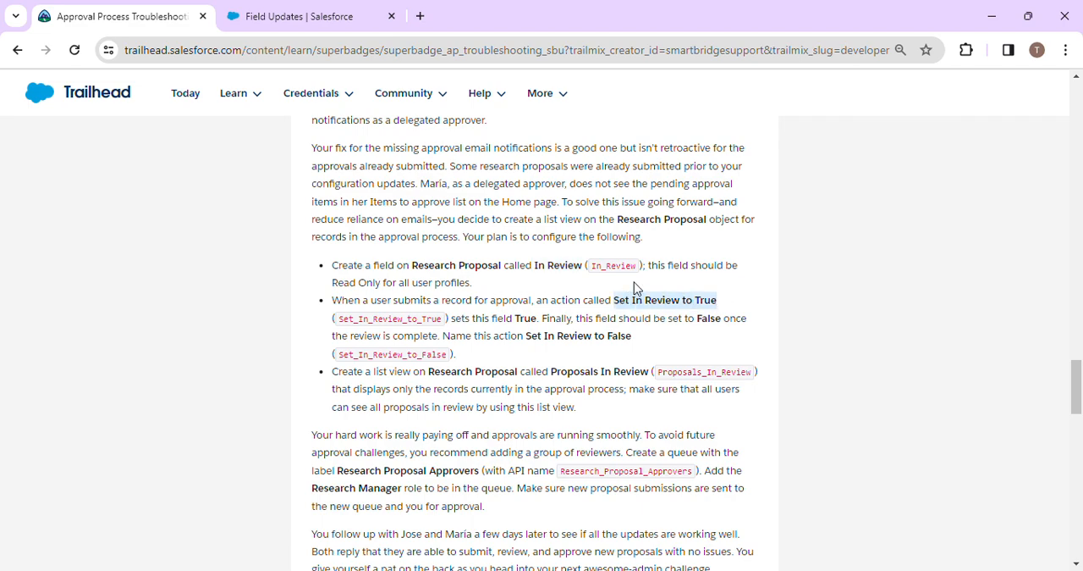
{"action": "left_click", "coordinate": [375, 7]}
{"action": "left_click", "coordinate": [390, 314]}
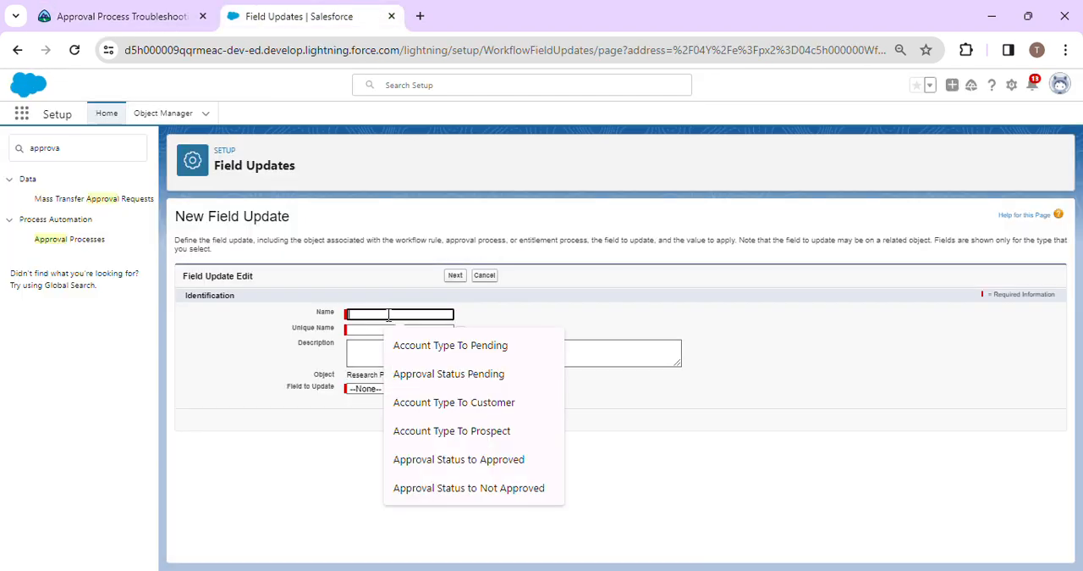
{"action": "key", "text": "ctrl+v"}
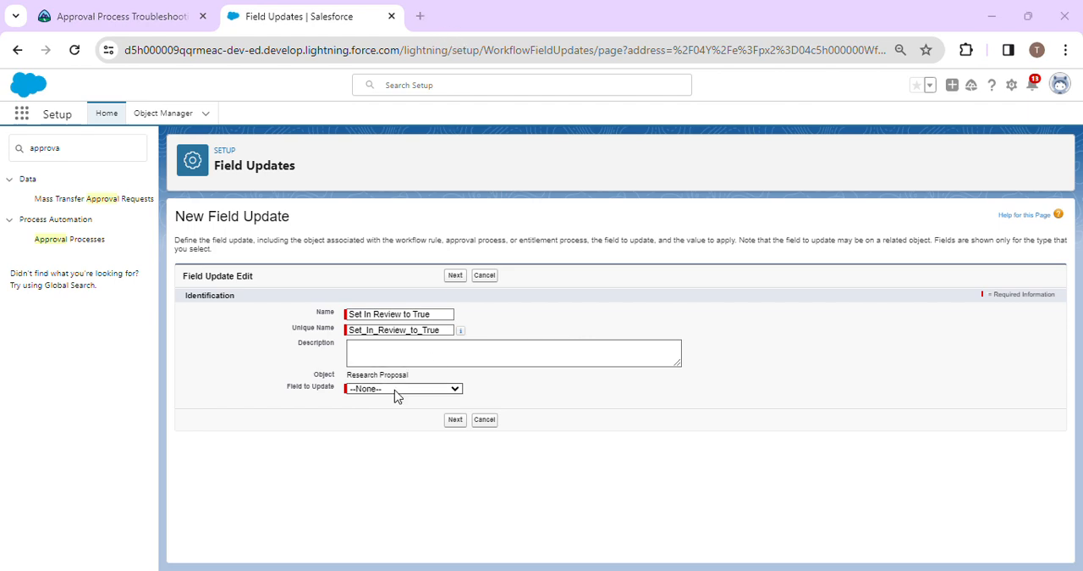
Make the field update set In Review to True, checking the value against the Trailhead instructions, and save it.
{"action": "left_click", "coordinate": [414, 391]}
{"action": "left_click", "coordinate": [406, 479]}
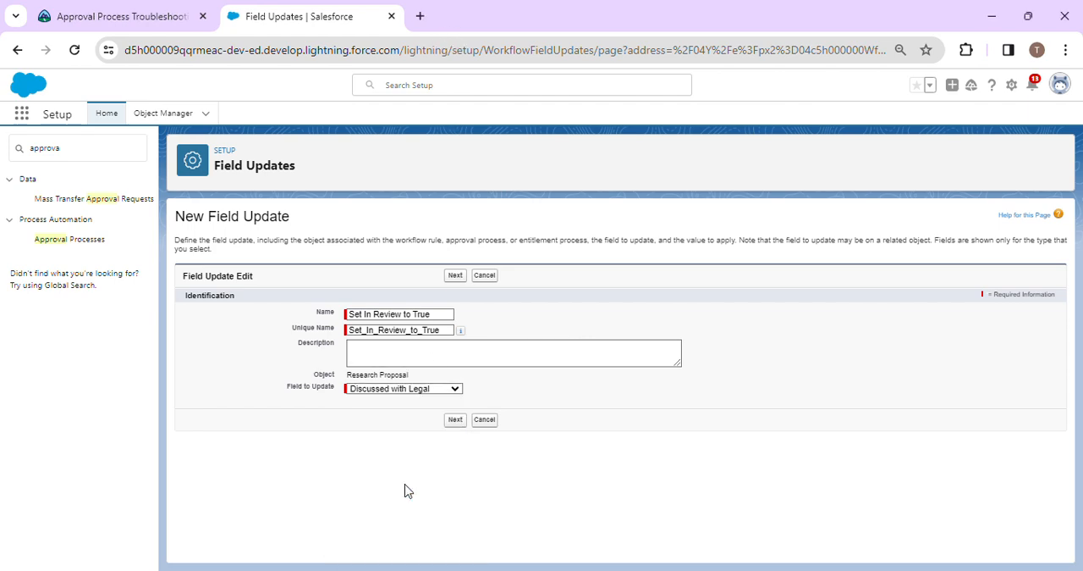
{"action": "left_click", "coordinate": [421, 393]}
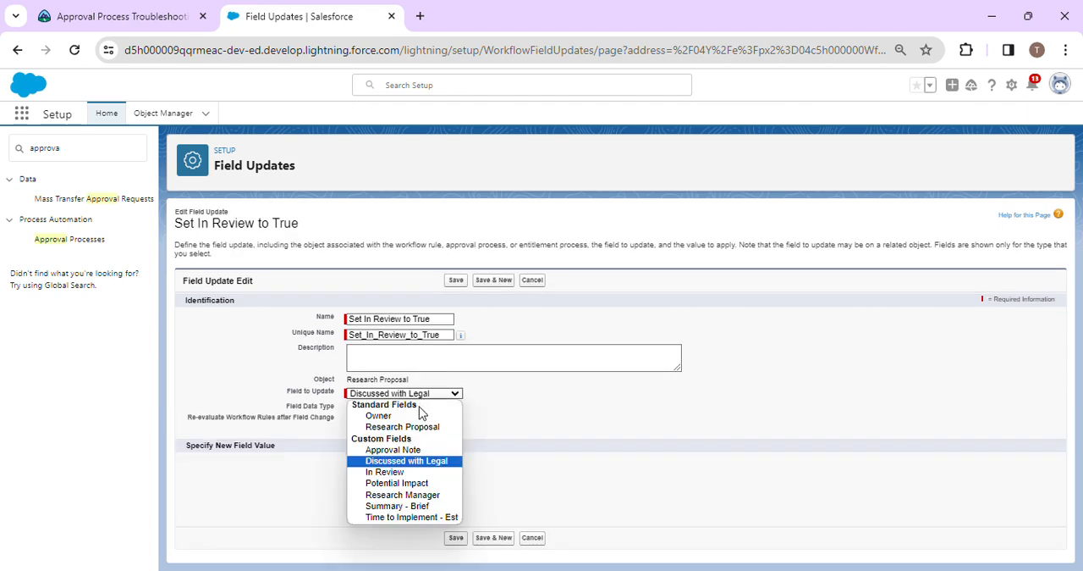
{"action": "left_click", "coordinate": [399, 472]}
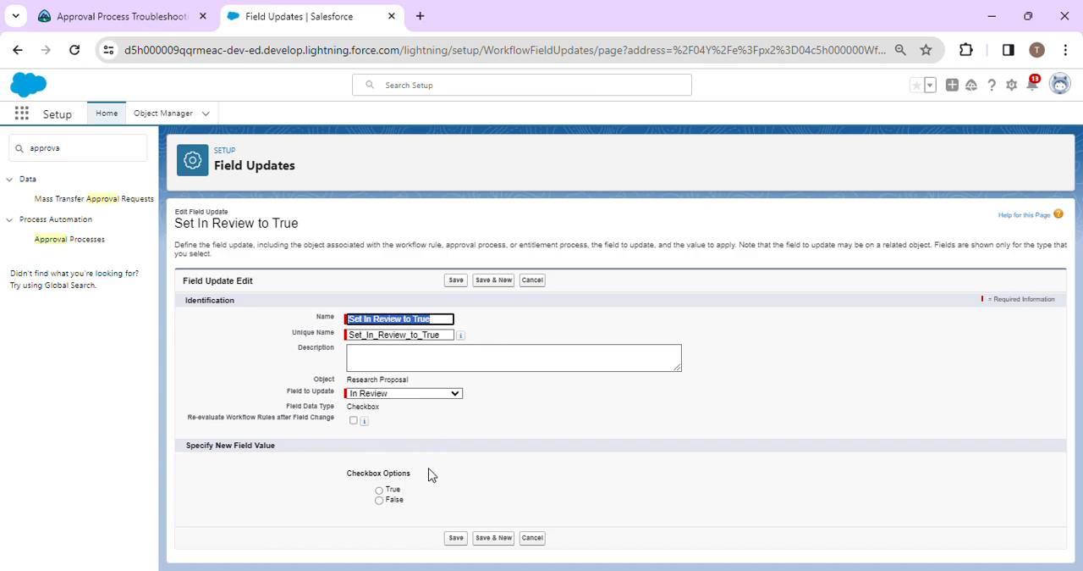
{"action": "left_click", "coordinate": [380, 499]}
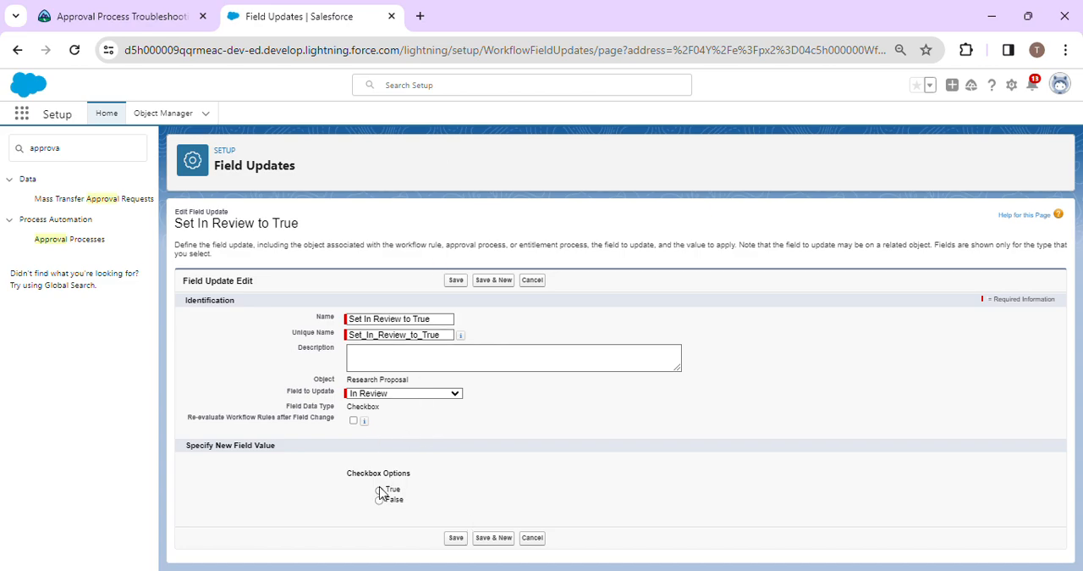
{"action": "left_click", "coordinate": [160, 15]}
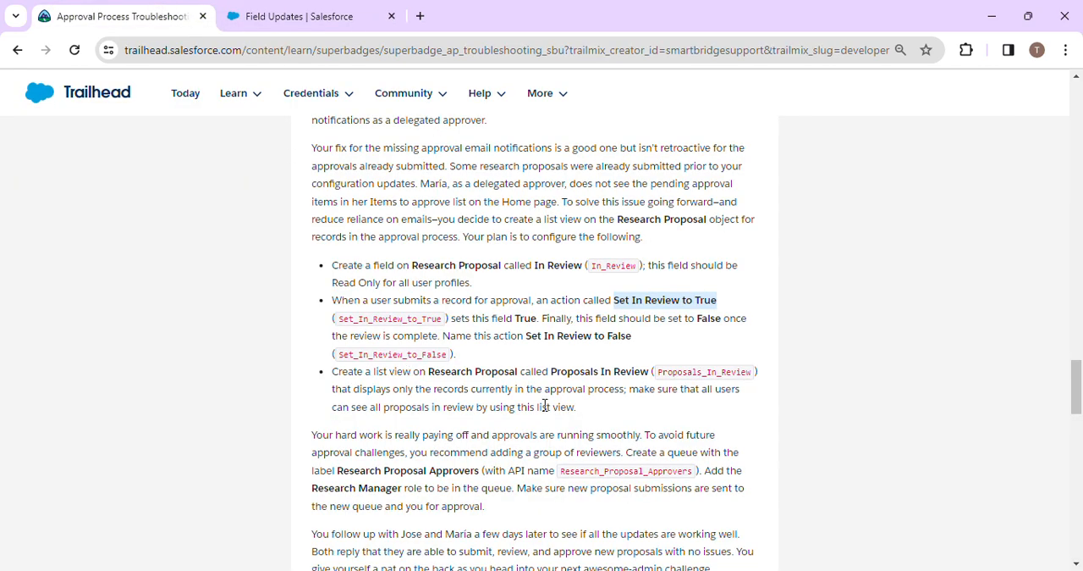
{"action": "left_click", "coordinate": [677, 313]}
{"action": "left_click_drag", "start_coordinate": [692, 304], "coordinate": [719, 301]}
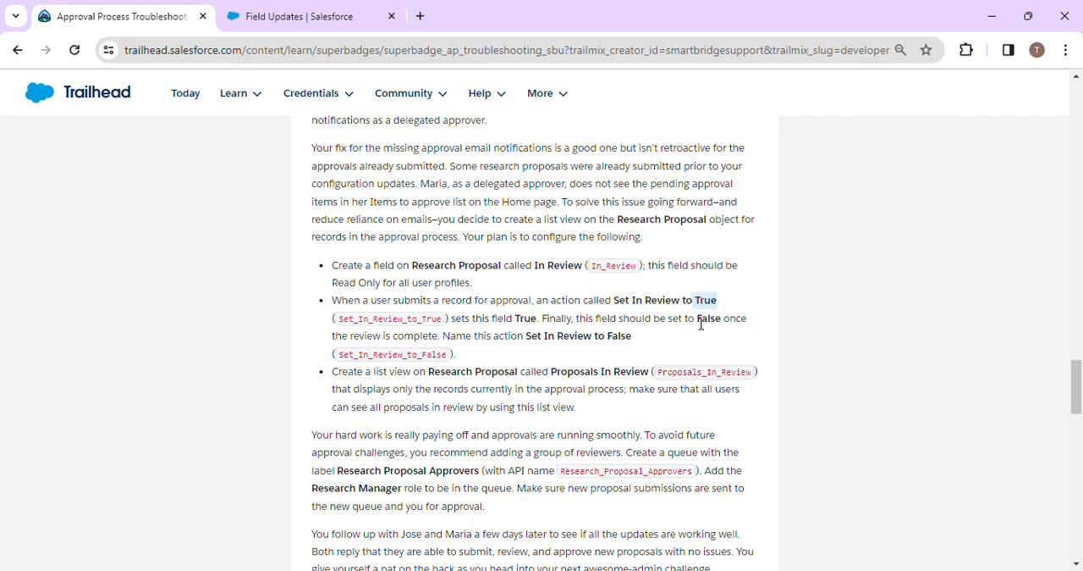
{"action": "left_click", "coordinate": [322, 16]}
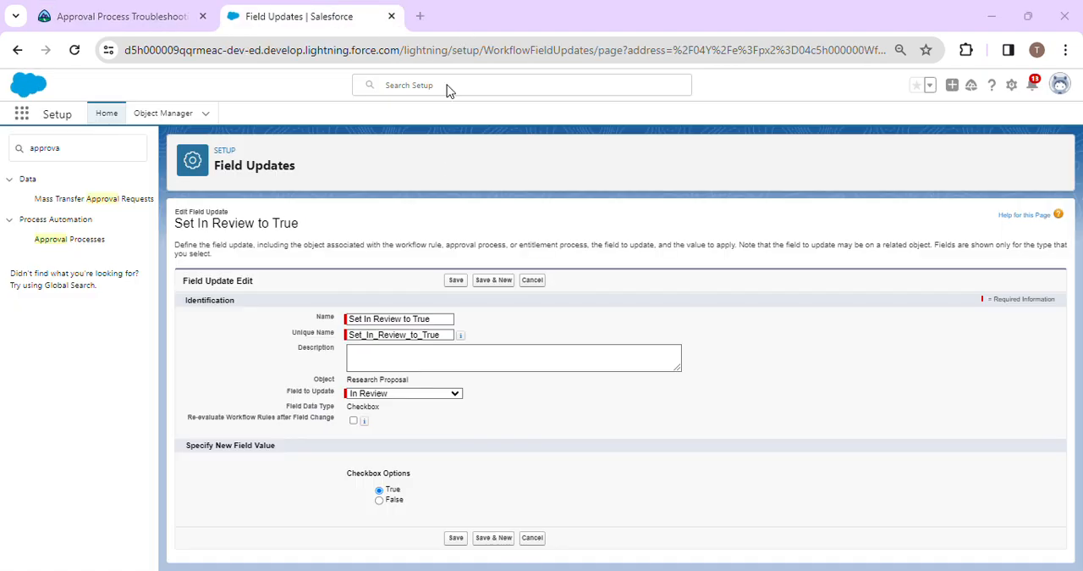
{"action": "left_click", "coordinate": [456, 539]}
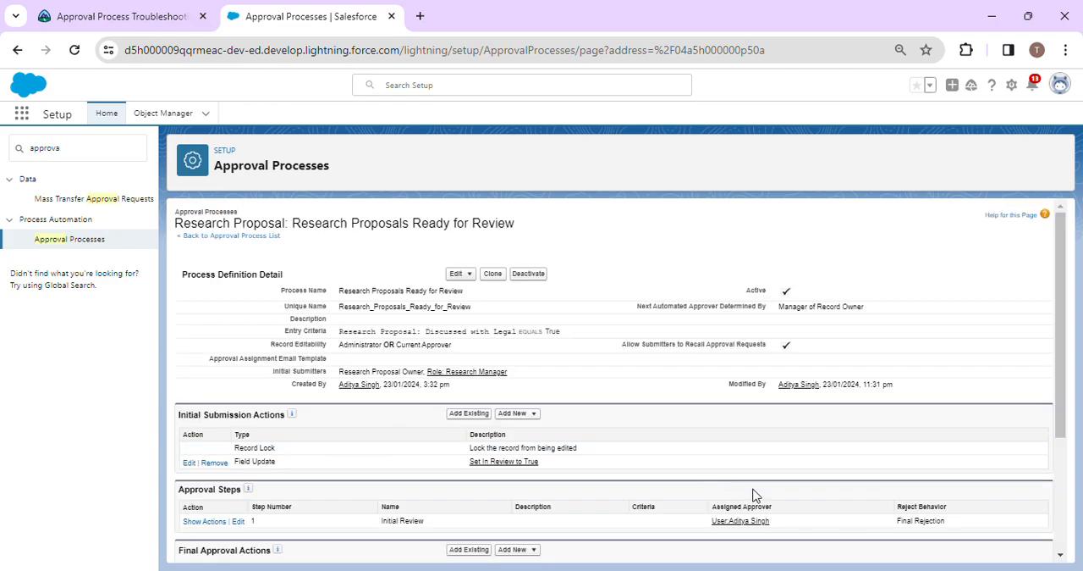
Edit the Initial Review approval step so records enter only if Research Proposal: In Review equals True, else reject record, and proceed to approver selection.
{"action": "scroll", "coordinate": [471, 476], "scroll_direction": "down", "scroll_amount": 2}
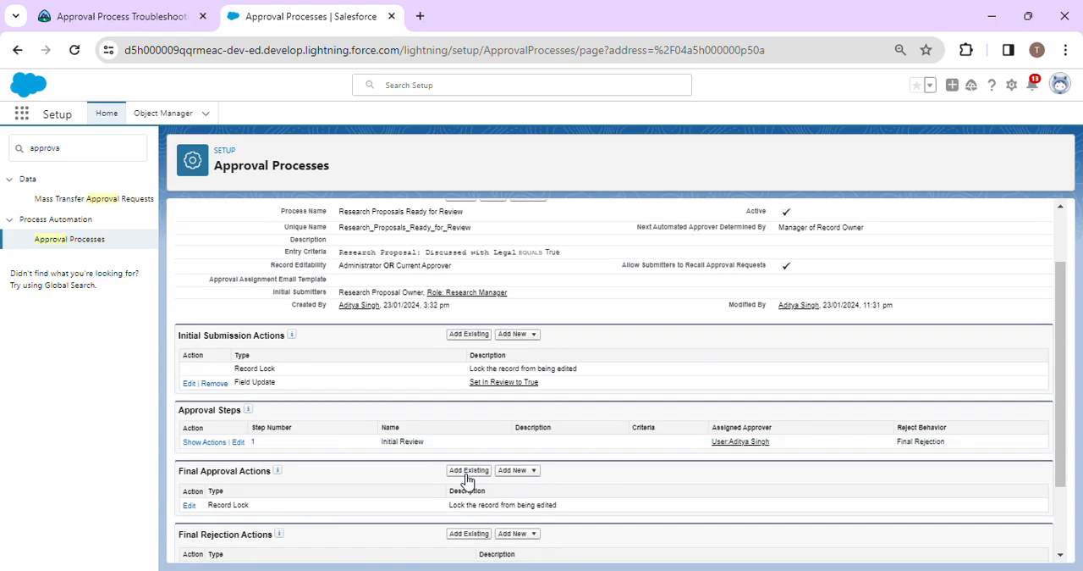
{"action": "left_click", "coordinate": [238, 443]}
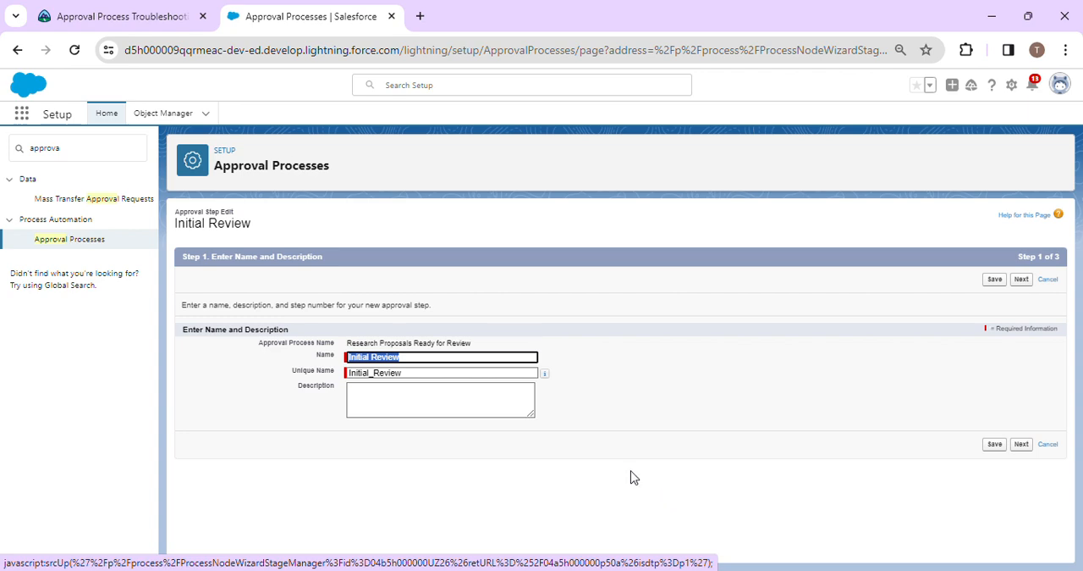
{"action": "left_click", "coordinate": [1023, 445]}
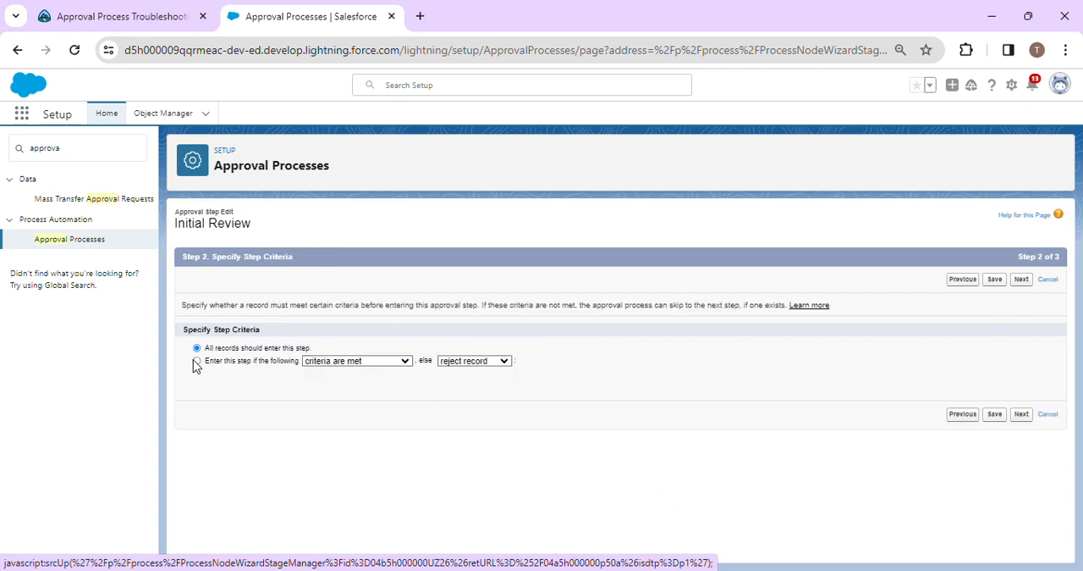
{"action": "left_click", "coordinate": [197, 362]}
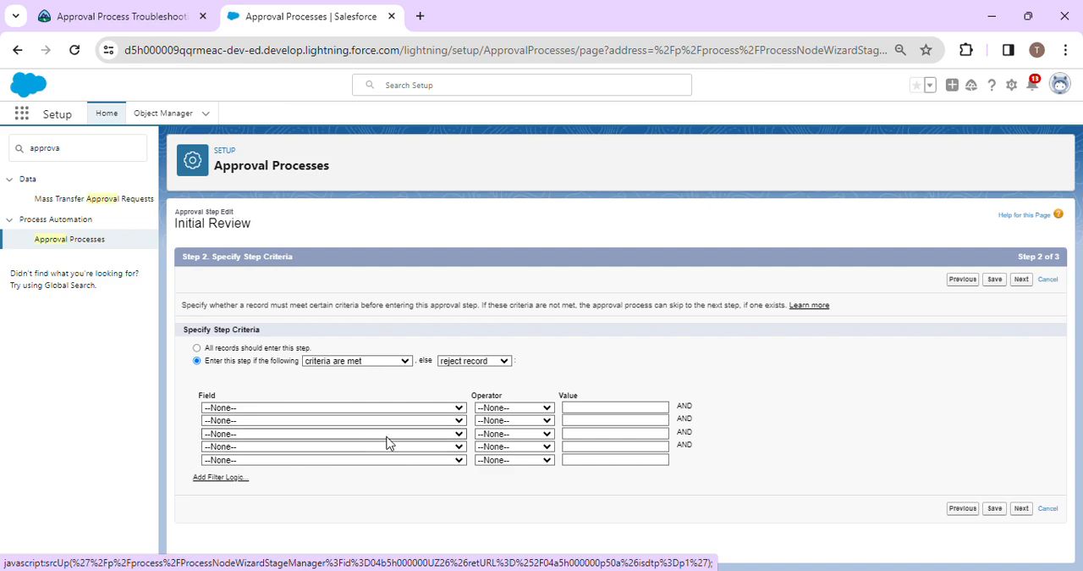
{"action": "left_click", "coordinate": [391, 408]}
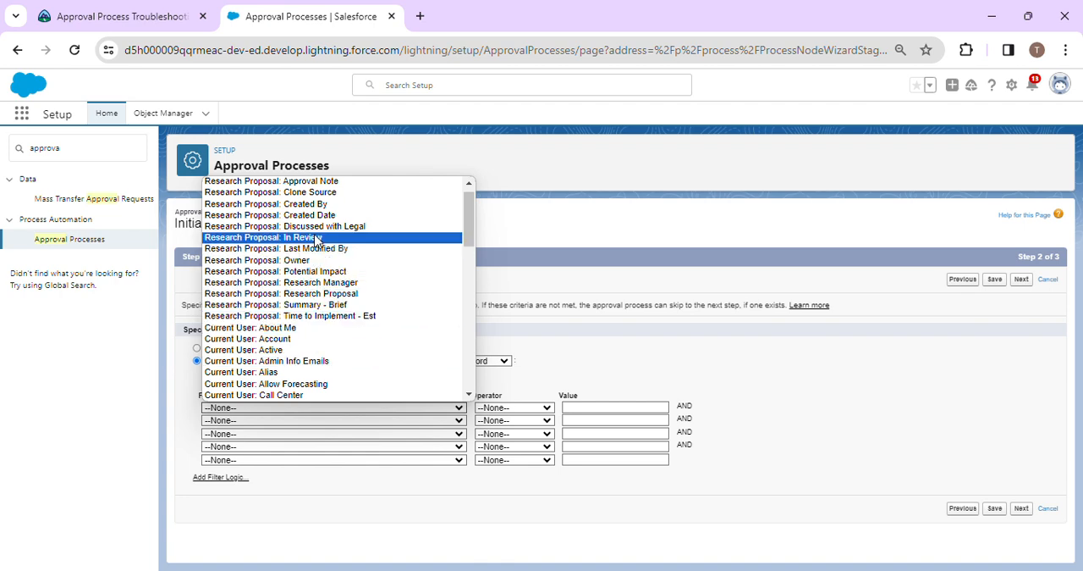
{"action": "left_click", "coordinate": [317, 237]}
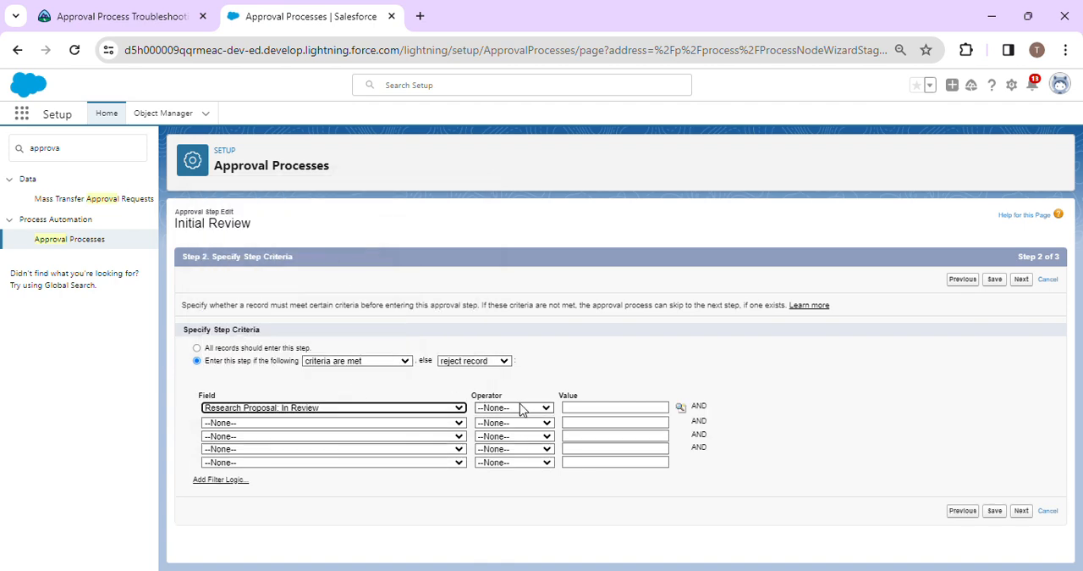
{"action": "left_click", "coordinate": [511, 412]}
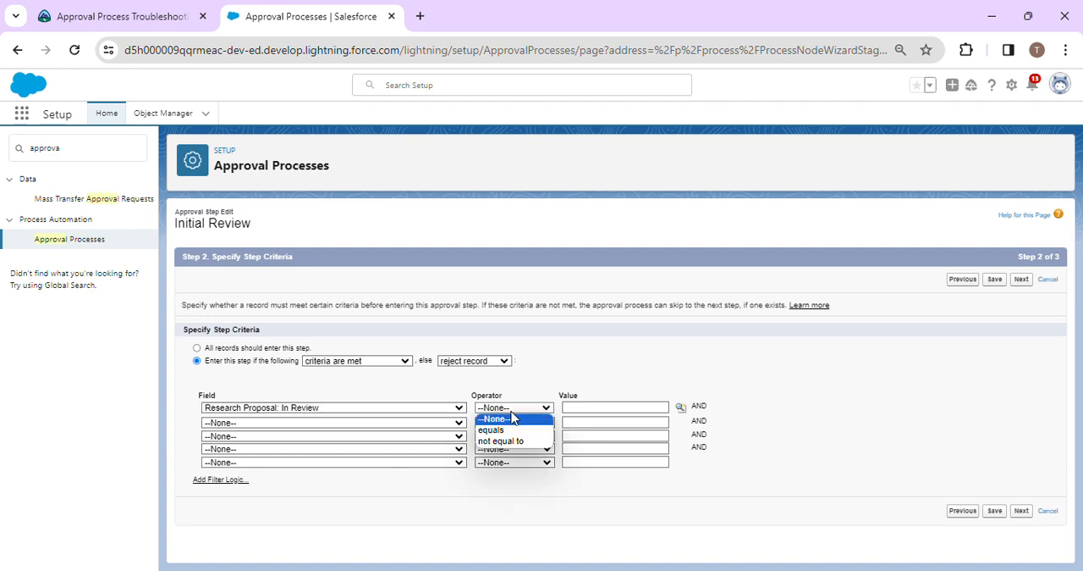
{"action": "left_click", "coordinate": [513, 429]}
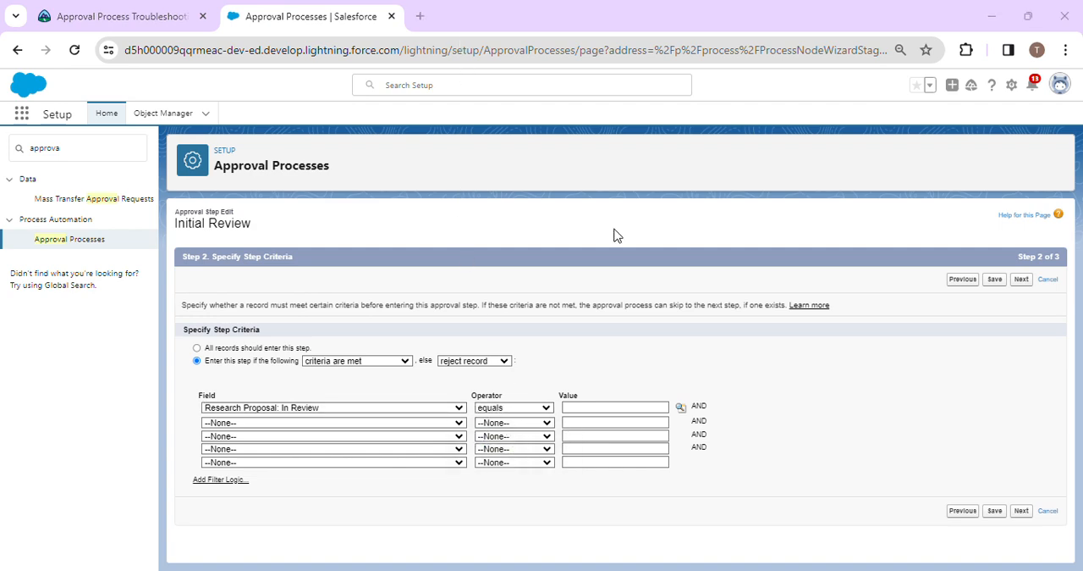
{"action": "left_click", "coordinate": [679, 411]}
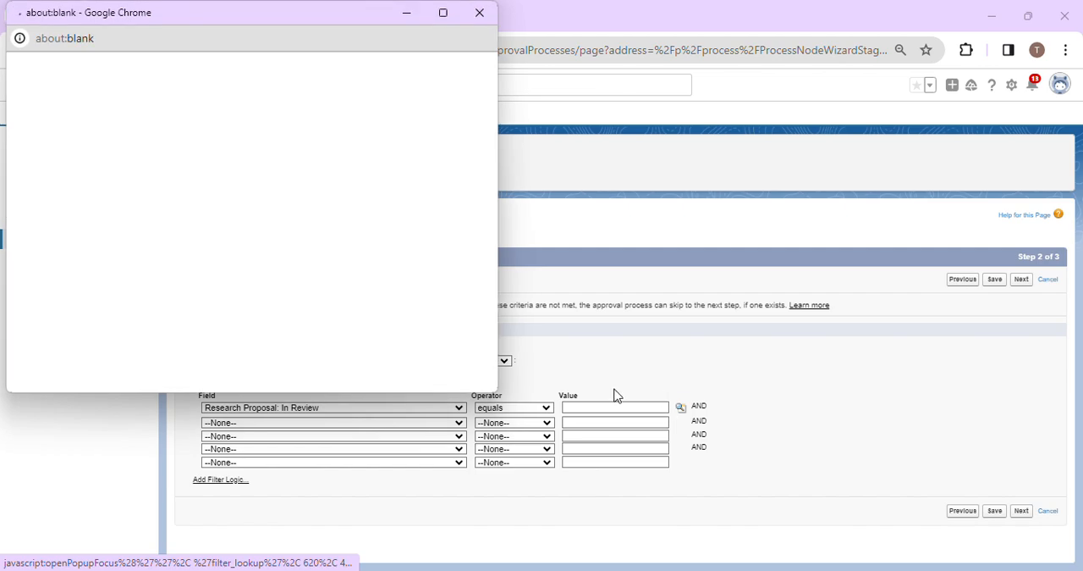
{"action": "left_click", "coordinate": [51, 151]}
{"action": "left_click", "coordinate": [253, 196]}
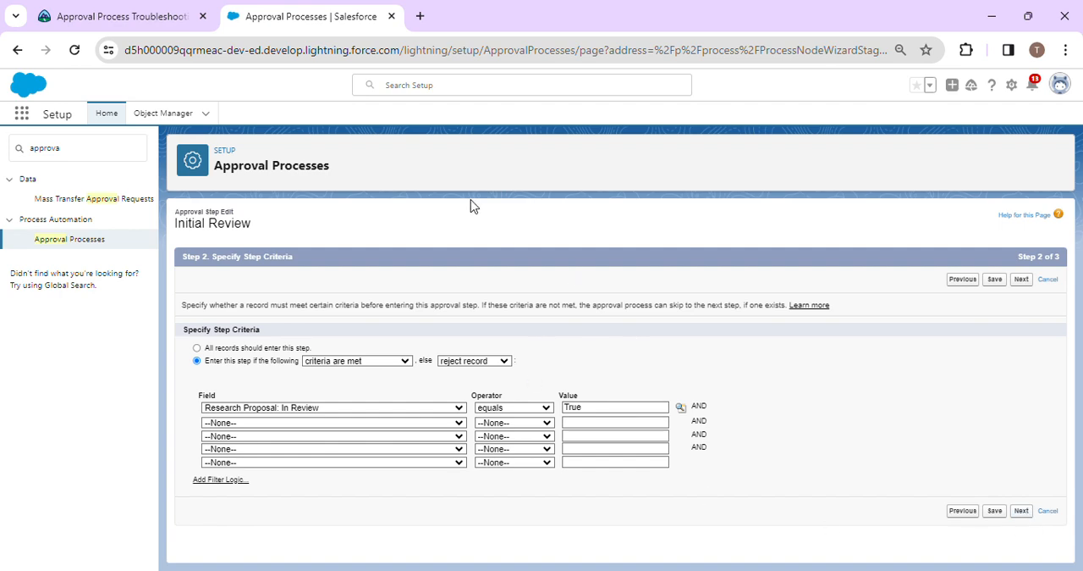
{"action": "left_click", "coordinate": [528, 118]}
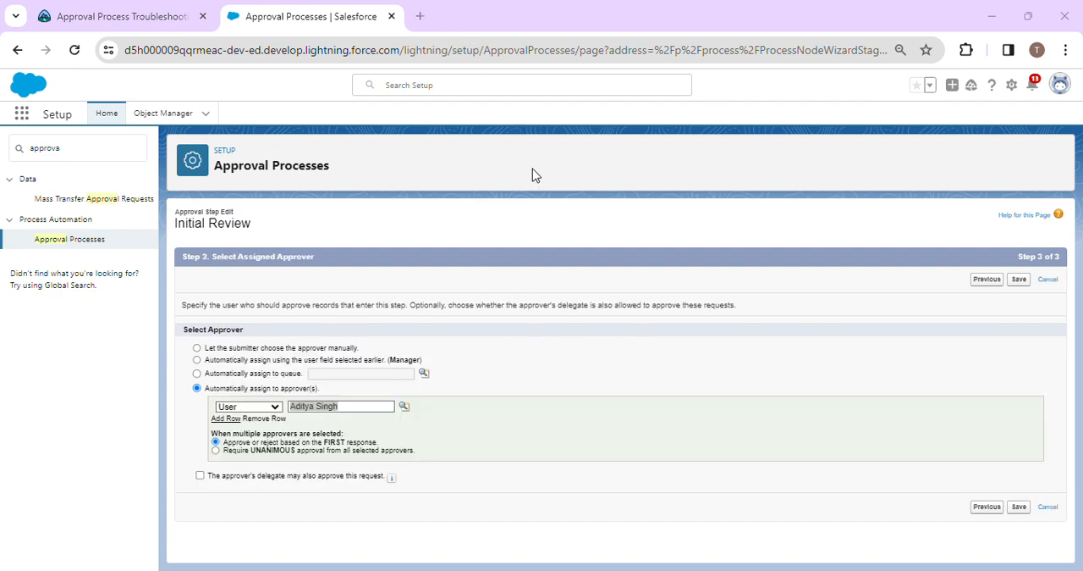
Assign Initial Review to Related User Owner, decide on the FIRST response, let the approver's delegate also approve, and save the step.
{"action": "left_click", "coordinate": [248, 407]}
{"action": "left_click", "coordinate": [250, 440]}
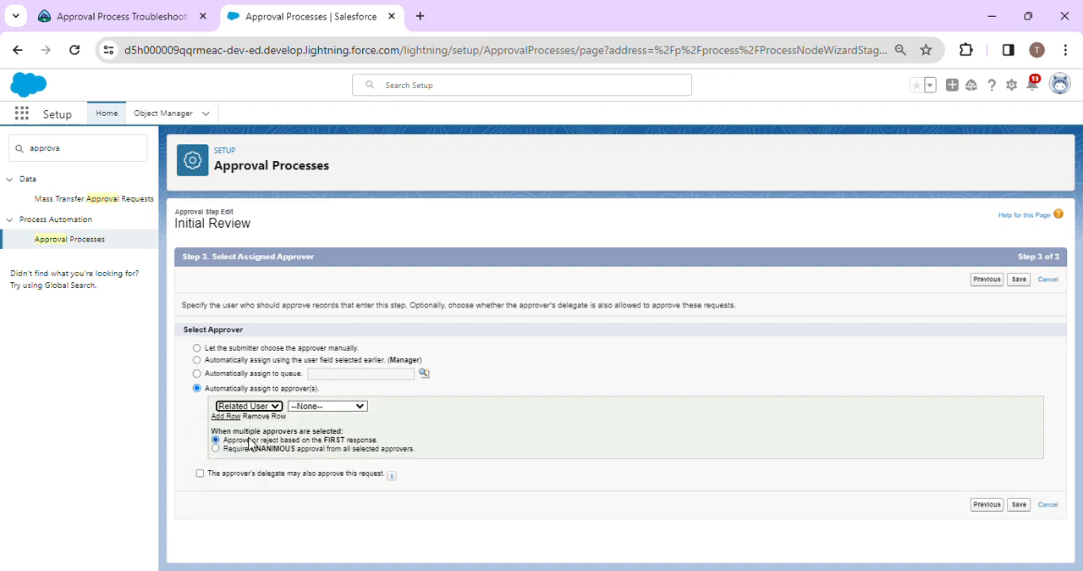
{"action": "left_click", "coordinate": [345, 406]}
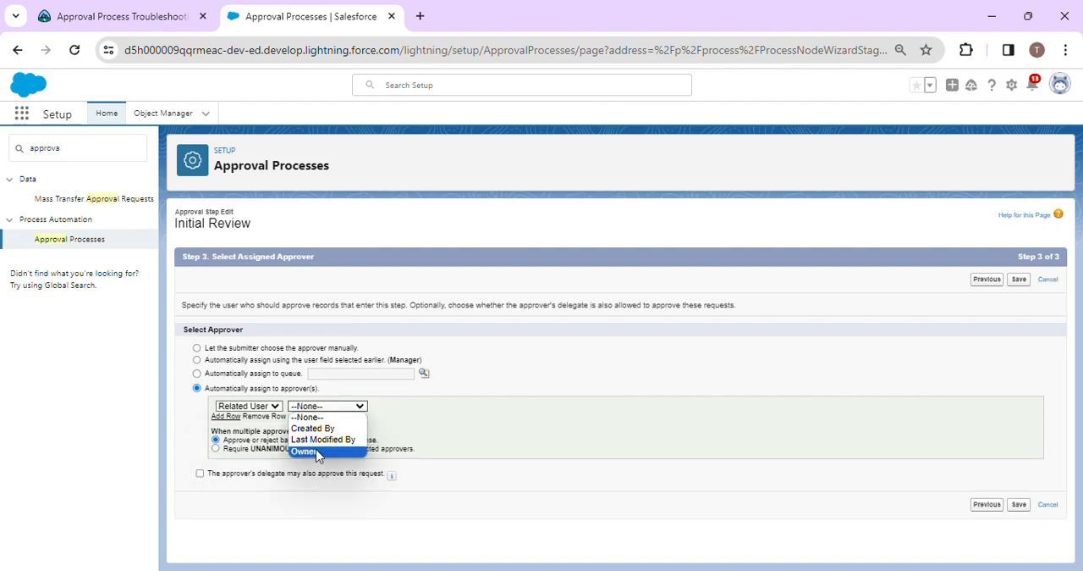
{"action": "left_click", "coordinate": [318, 451]}
{"action": "left_click", "coordinate": [254, 449]}
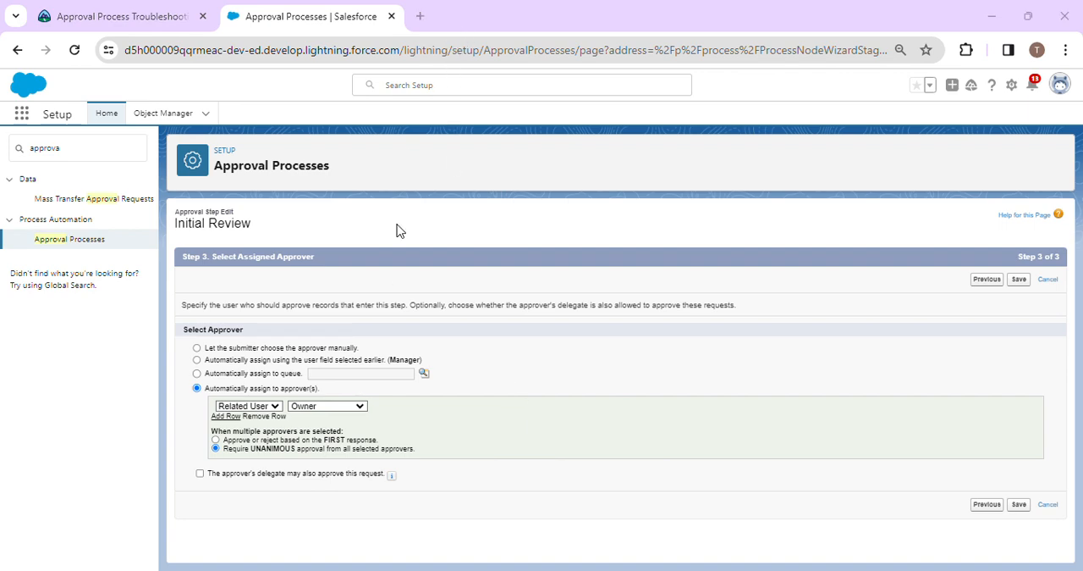
{"action": "left_click", "coordinate": [265, 441]}
{"action": "left_click", "coordinate": [216, 477]}
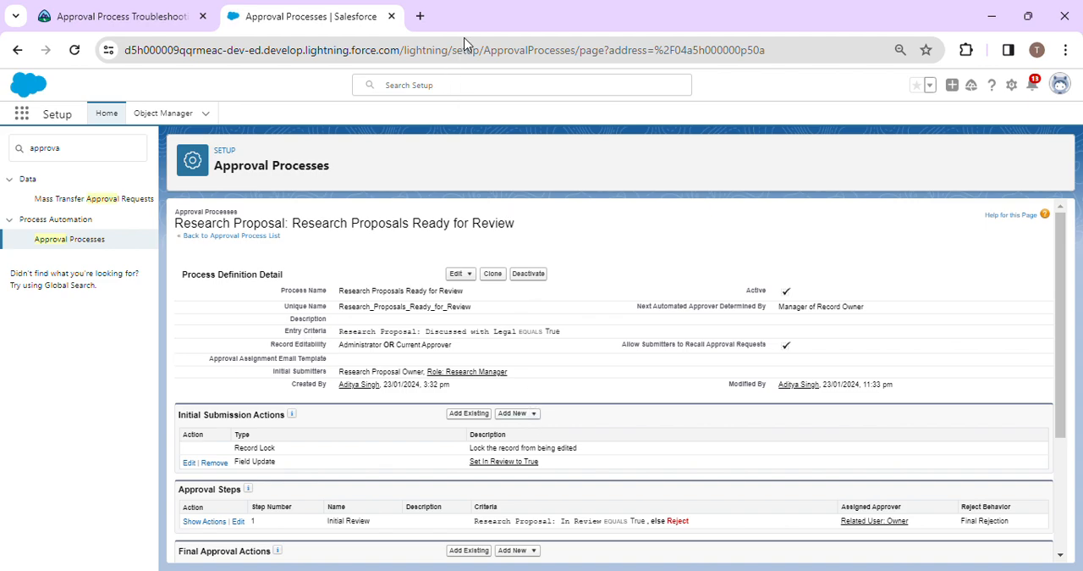
Start a field update under Final Approval Actions and name it "Proposals In Review", copied from the Trailhead challenge text.
{"action": "scroll", "coordinate": [487, 427], "scroll_direction": "down", "scroll_amount": 2}
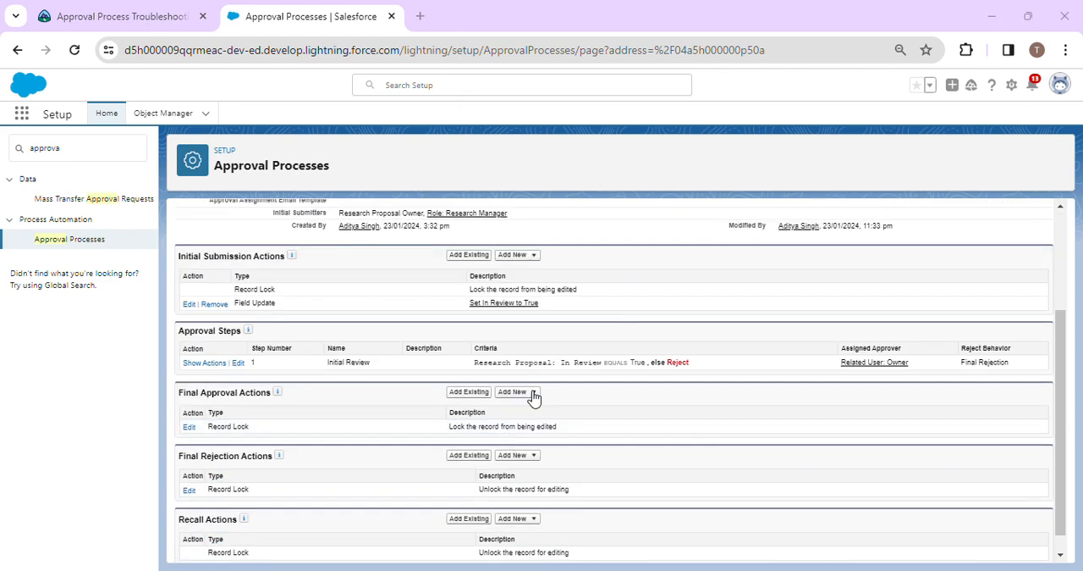
{"action": "left_click", "coordinate": [533, 395]}
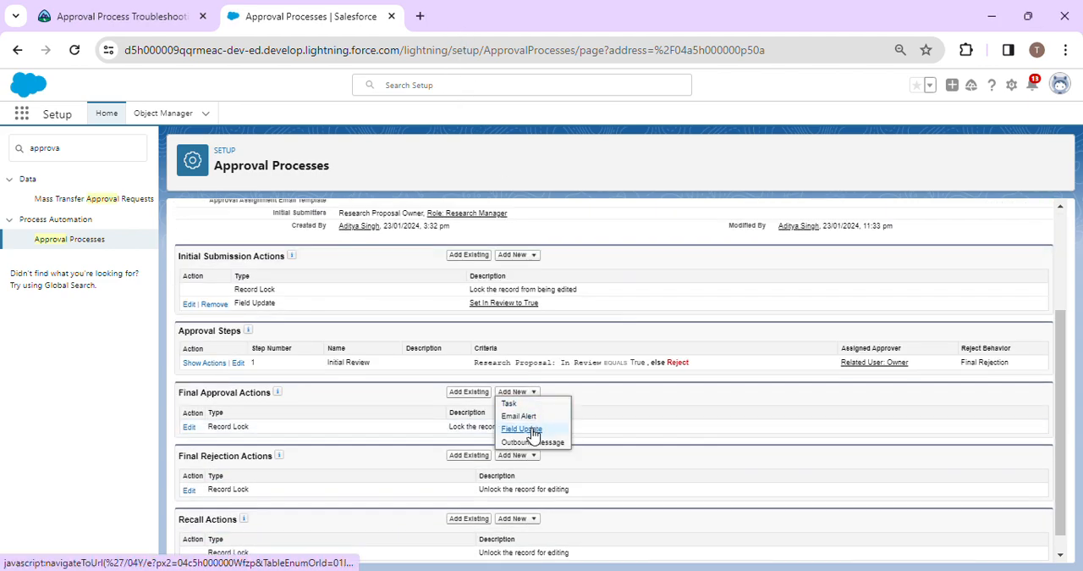
{"action": "left_click", "coordinate": [532, 432]}
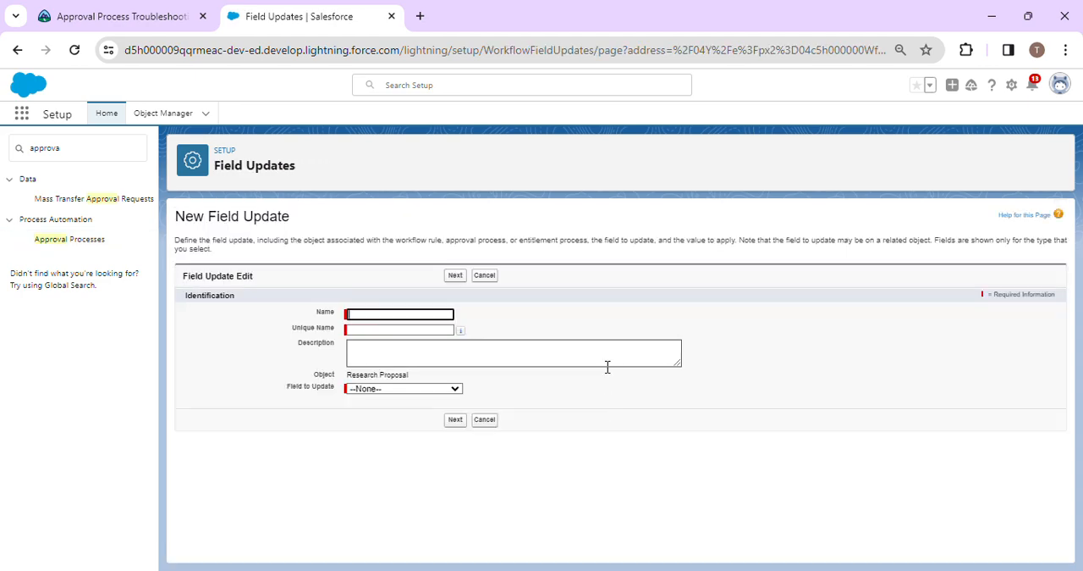
{"action": "left_click", "coordinate": [159, 12]}
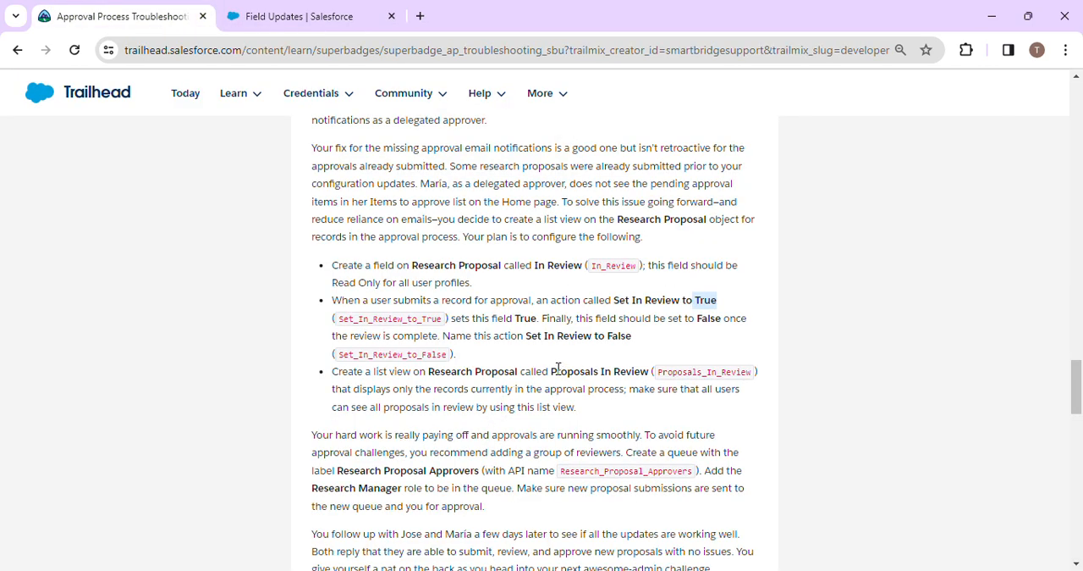
{"action": "left_click_drag", "start_coordinate": [551, 370], "coordinate": [636, 371]}
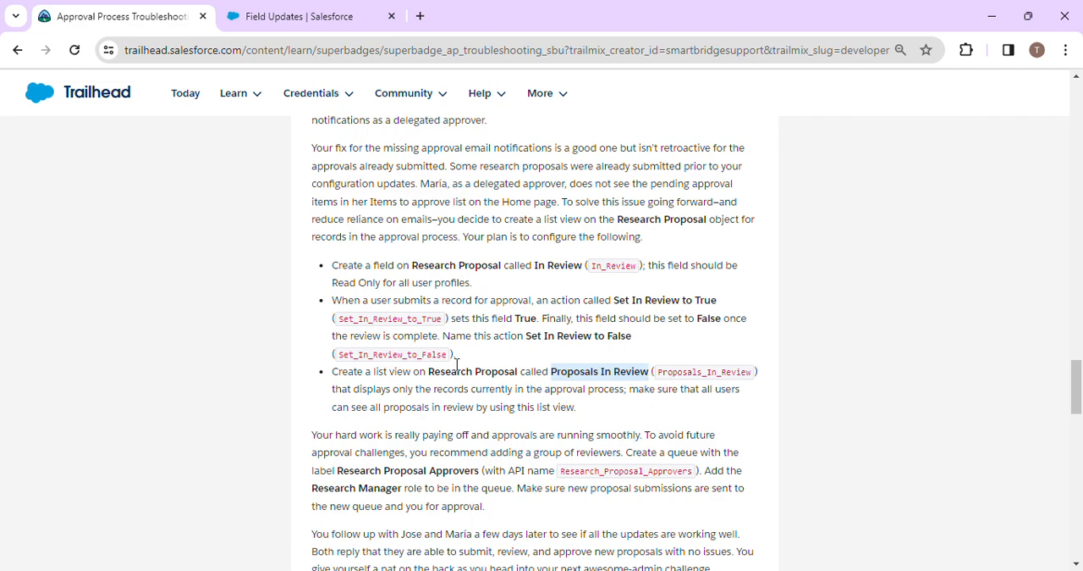
{"action": "key", "text": "ctrl+Tab"}
{"action": "left_click", "coordinate": [407, 312]}
{"action": "type", "text": "Proposals In Review"}
{"action": "left_click", "coordinate": [564, 320]}
Make the field update set the In Review field to False and save it.
{"action": "left_click", "coordinate": [424, 390]}
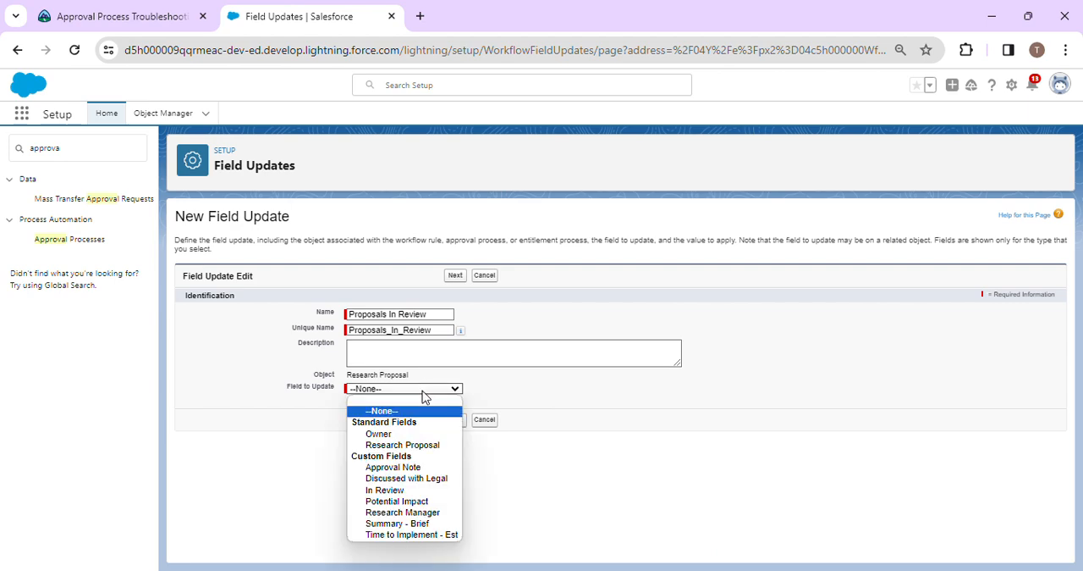
{"action": "left_click", "coordinate": [404, 494]}
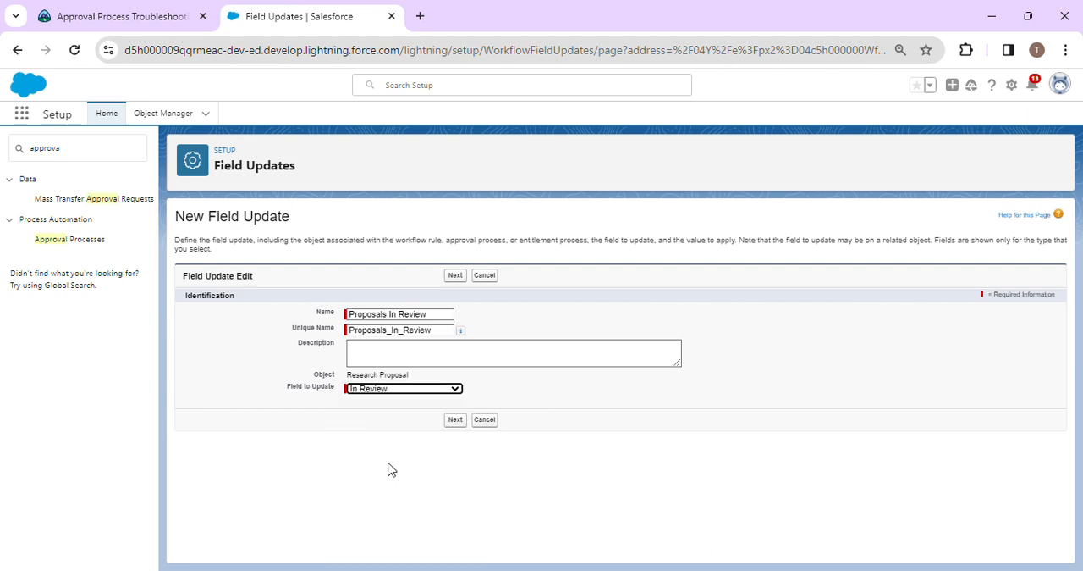
{"action": "key", "text": "Return"}
{"action": "left_click", "coordinate": [380, 501]}
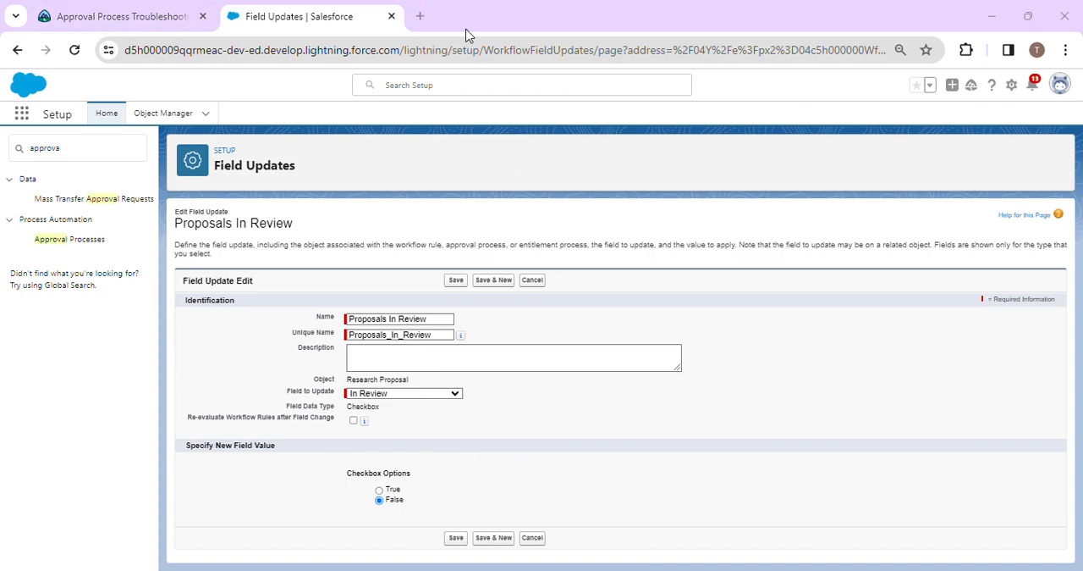
{"action": "left_click", "coordinate": [460, 537]}
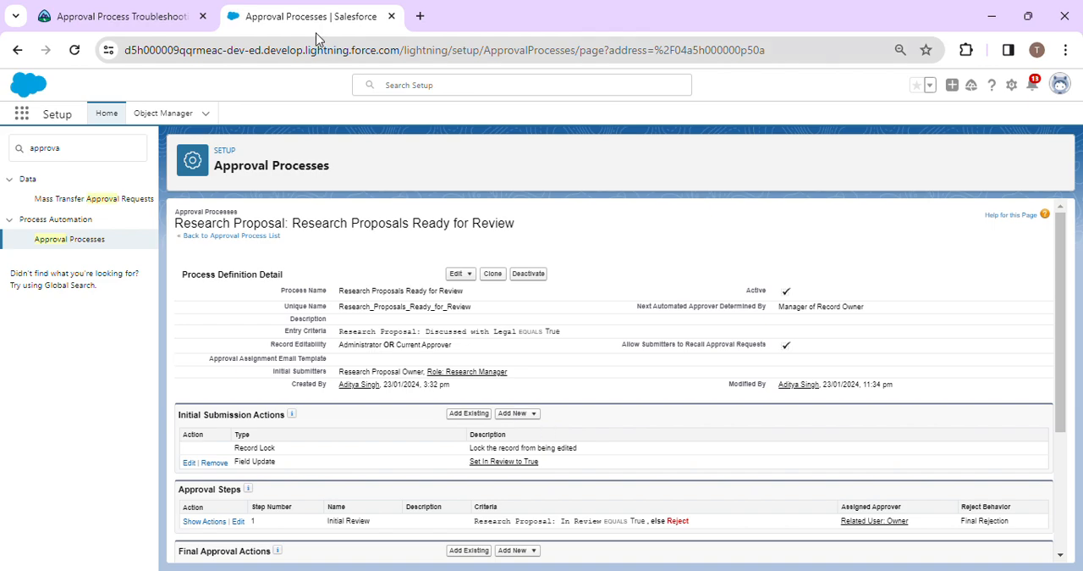
{"action": "scroll", "coordinate": [463, 355], "scroll_direction": "down", "scroll_amount": 2}
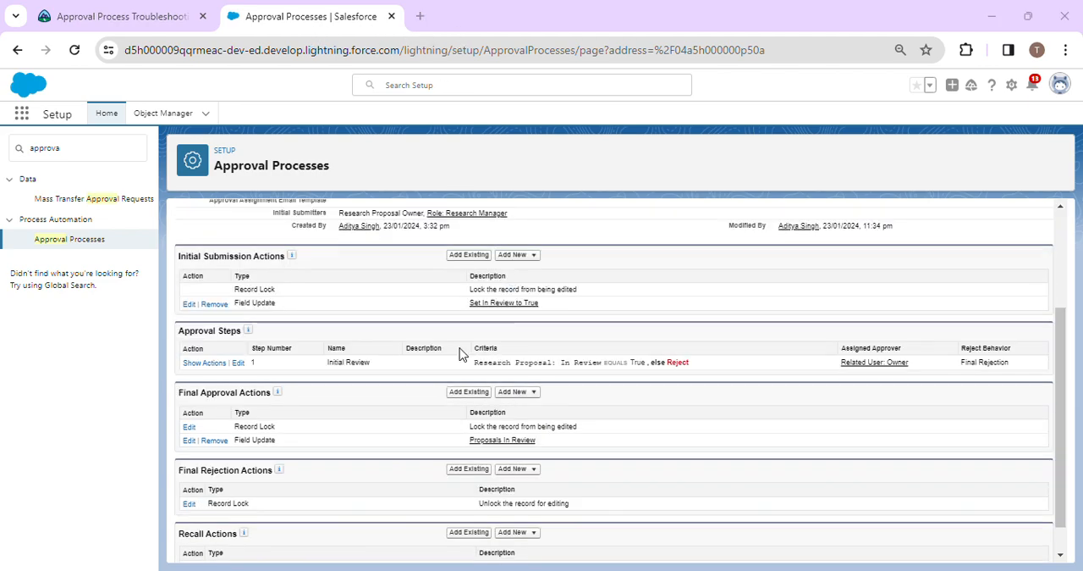
{"action": "left_click", "coordinate": [470, 470]}
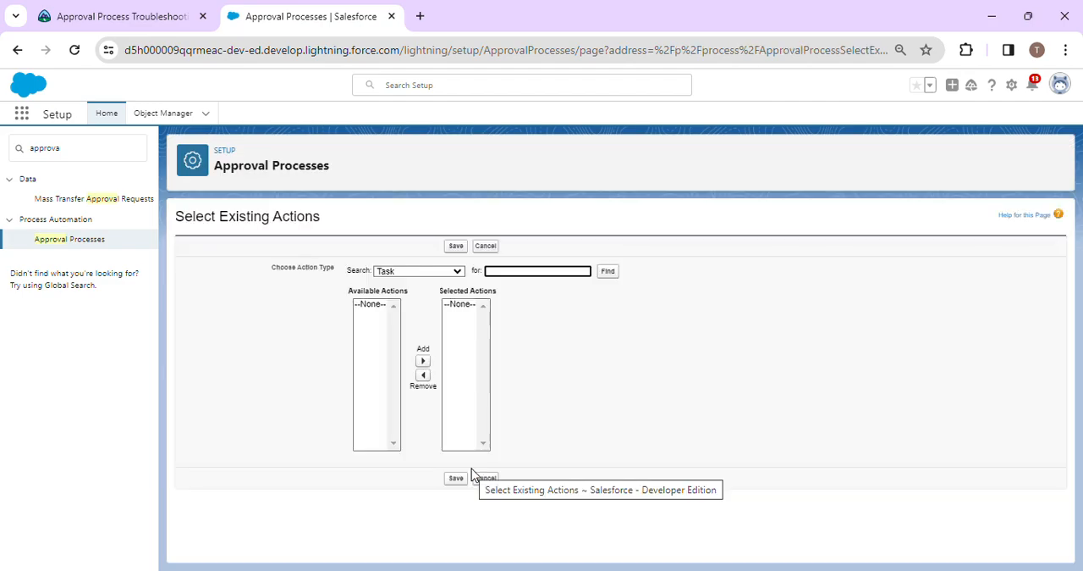
{"action": "left_click", "coordinate": [432, 272]}
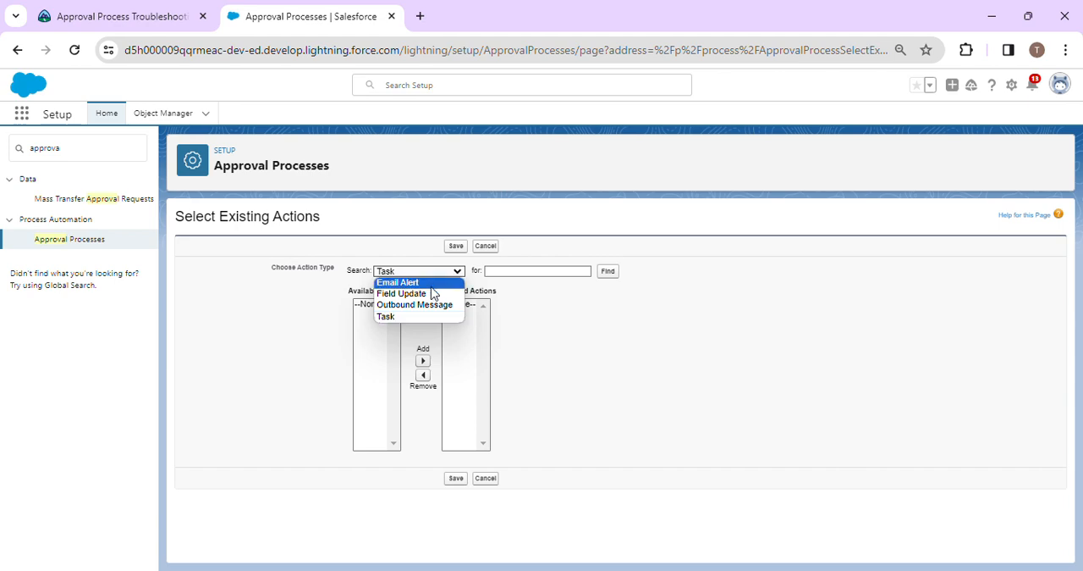
{"action": "left_click", "coordinate": [430, 305]}
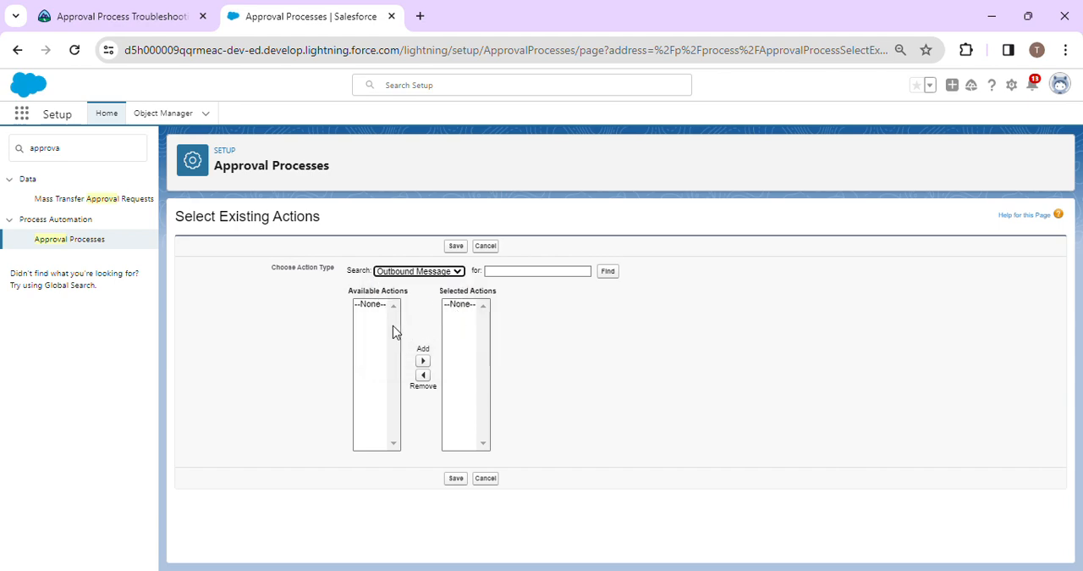
{"action": "left_click", "coordinate": [425, 272]}
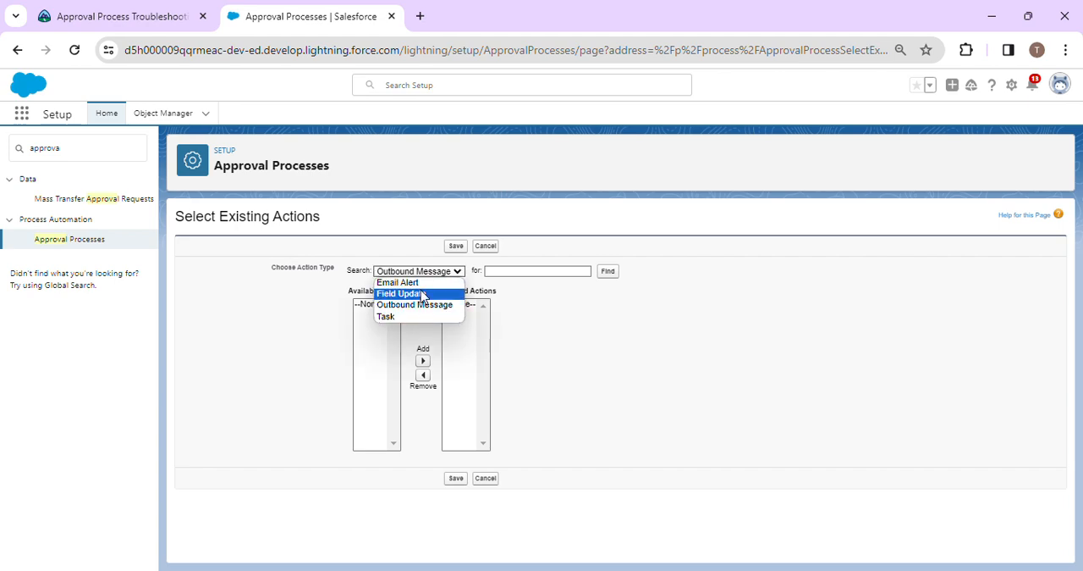
{"action": "left_click", "coordinate": [422, 293]}
{"action": "left_click", "coordinate": [396, 304]}
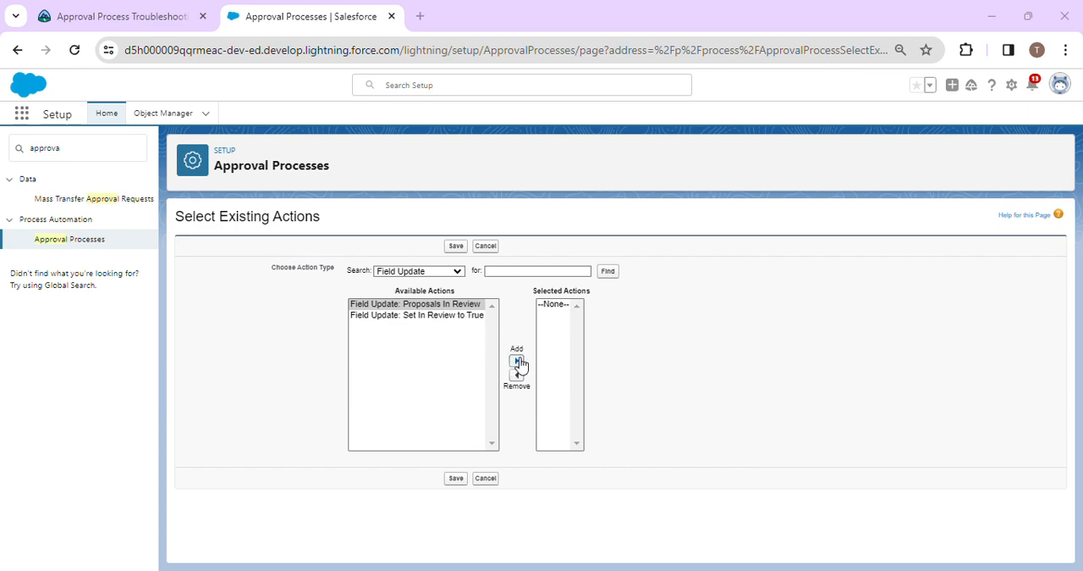
{"action": "left_click", "coordinate": [516, 361]}
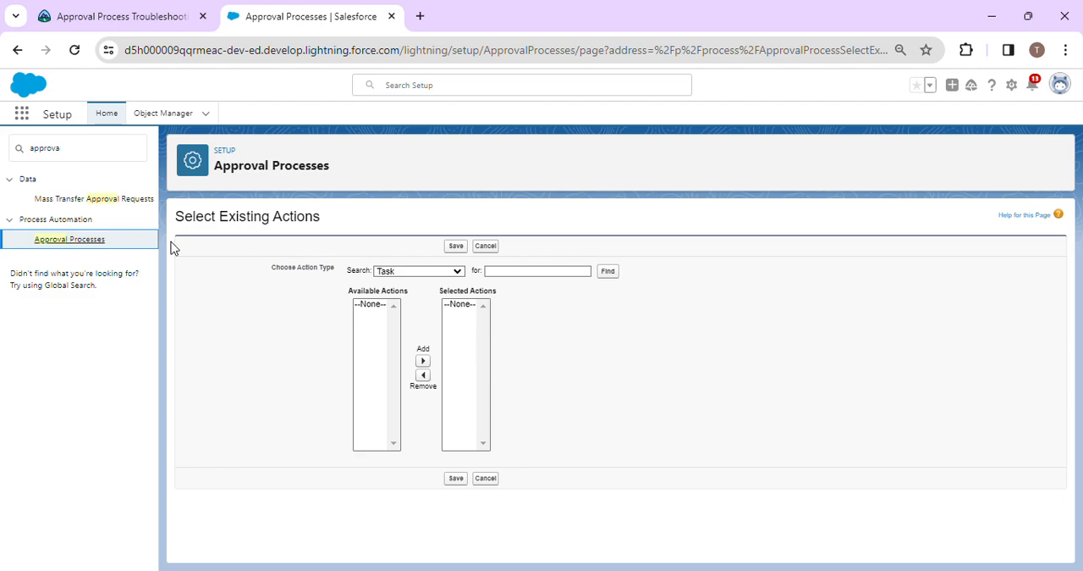
Reopen the Research Proposals Ready for Review process and open its Final Approval field update for editing.
{"action": "left_click", "coordinate": [85, 240]}
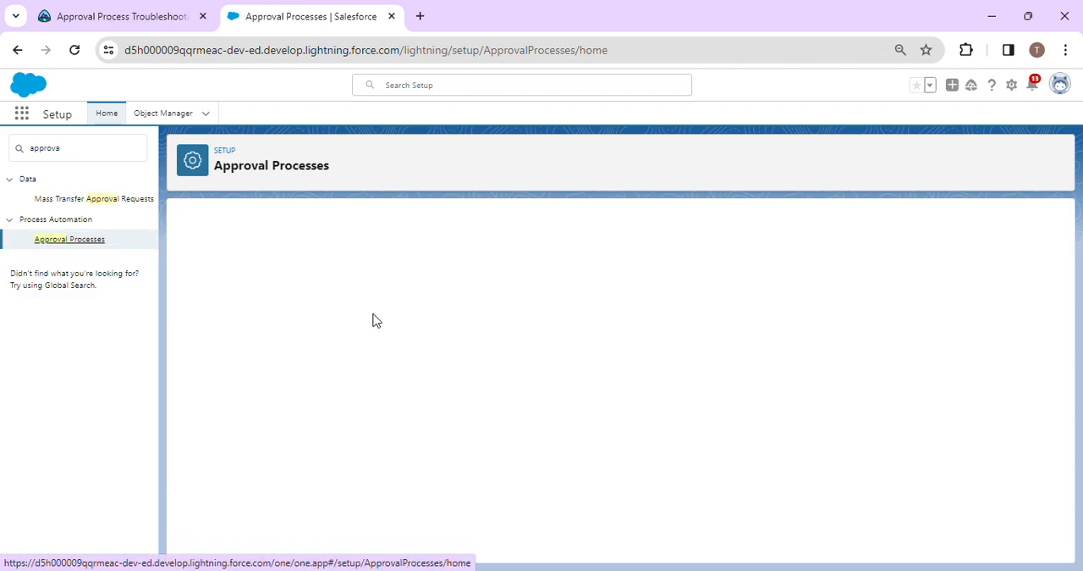
{"action": "left_click", "coordinate": [471, 465]}
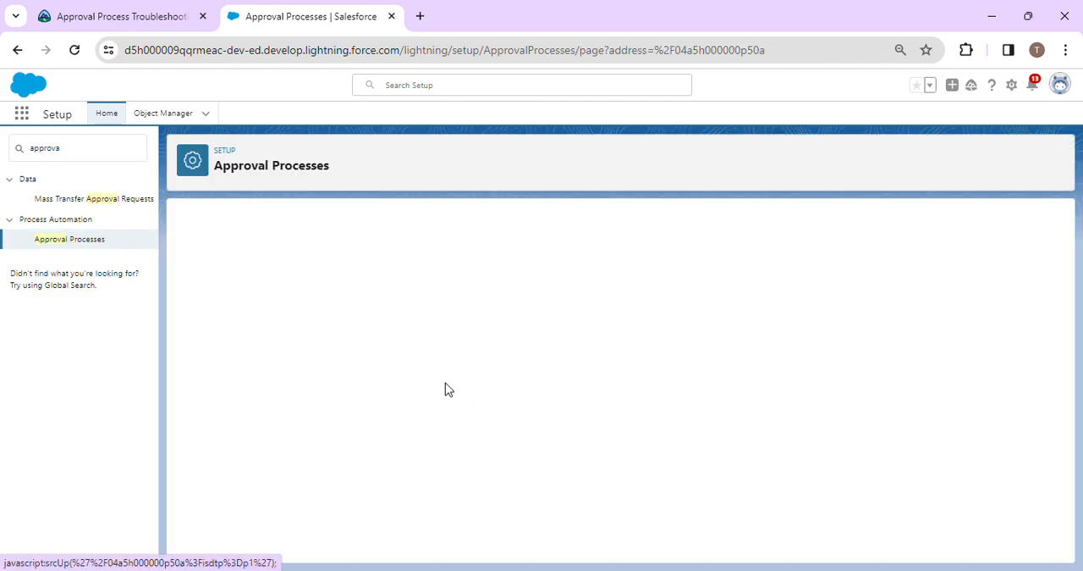
{"action": "scroll", "coordinate": [364, 457], "scroll_direction": "down", "scroll_amount": 2}
{"action": "scroll", "coordinate": [365, 471], "scroll_direction": "down", "scroll_amount": 1}
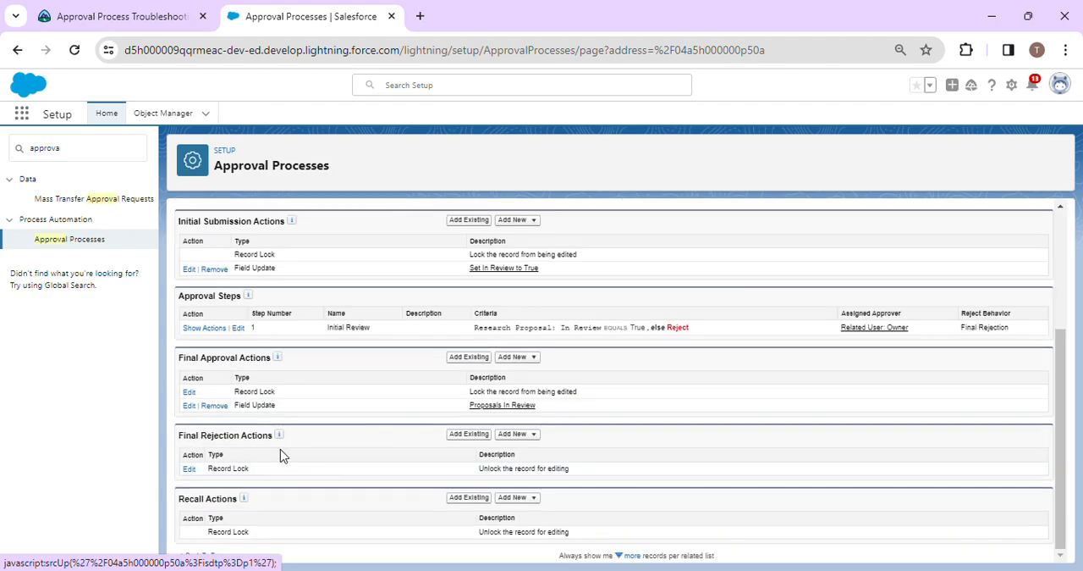
{"action": "left_click", "coordinate": [189, 404]}
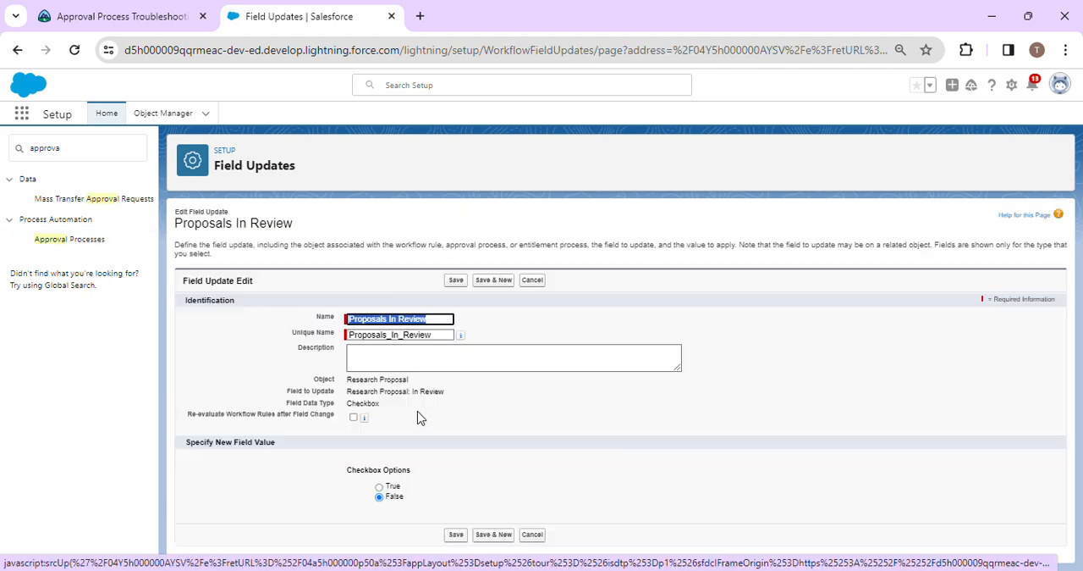
Rename the field update "Set In Review to False" from the Trailhead text, with unique name Set_In_Review_to_False, and save it.
{"action": "left_click", "coordinate": [133, 17]}
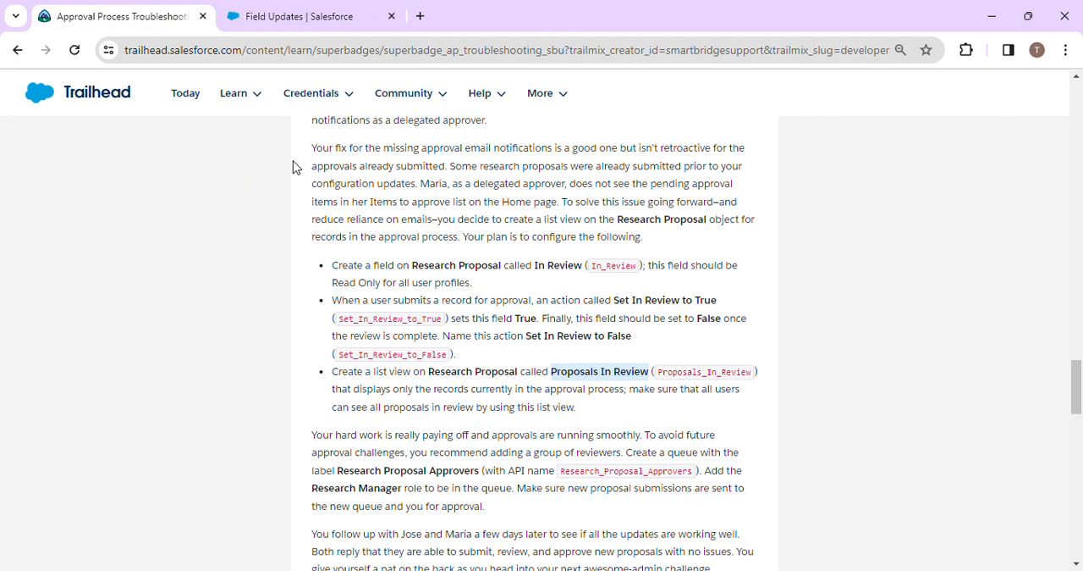
{"action": "left_click", "coordinate": [563, 383]}
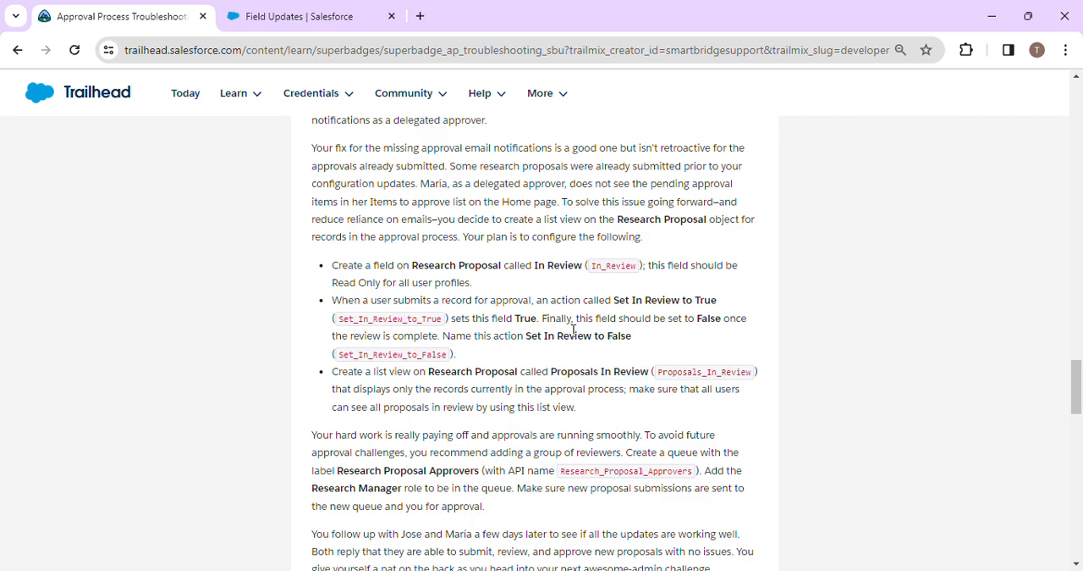
{"action": "left_click_drag", "start_coordinate": [527, 337], "coordinate": [638, 338]}
{"action": "key", "text": "ctrl+c"}
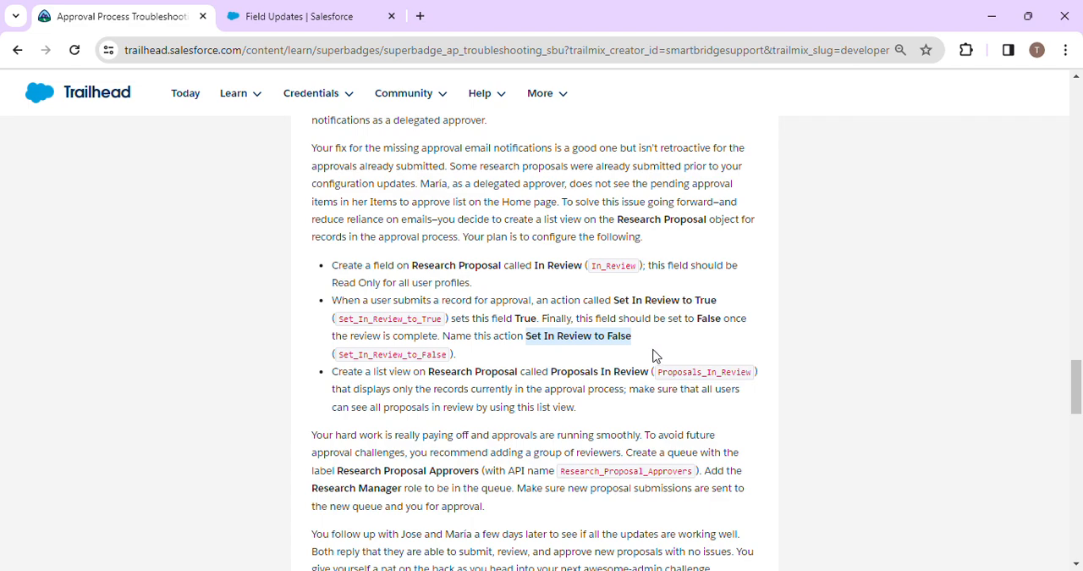
{"action": "left_click", "coordinate": [299, 16]}
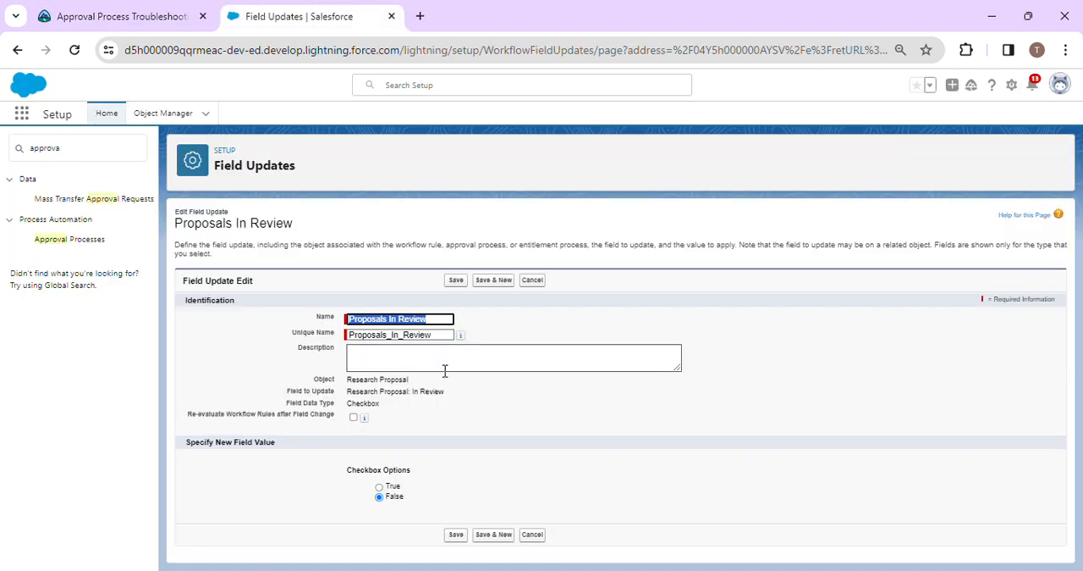
{"action": "left_click_drag", "start_coordinate": [435, 342], "coordinate": [322, 338]}
{"action": "left_click", "coordinate": [445, 339]}
{"action": "double_click", "coordinate": [445, 339]}
{"action": "key", "text": "BackSpace"}
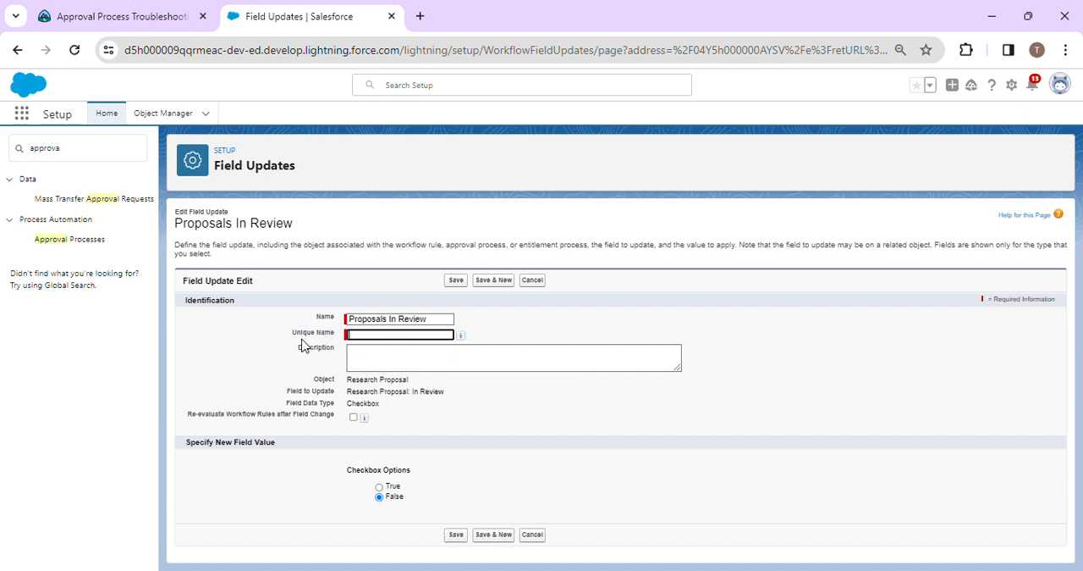
{"action": "key", "text": "shift+Tab"}
{"action": "key", "text": "ctrl+v"}
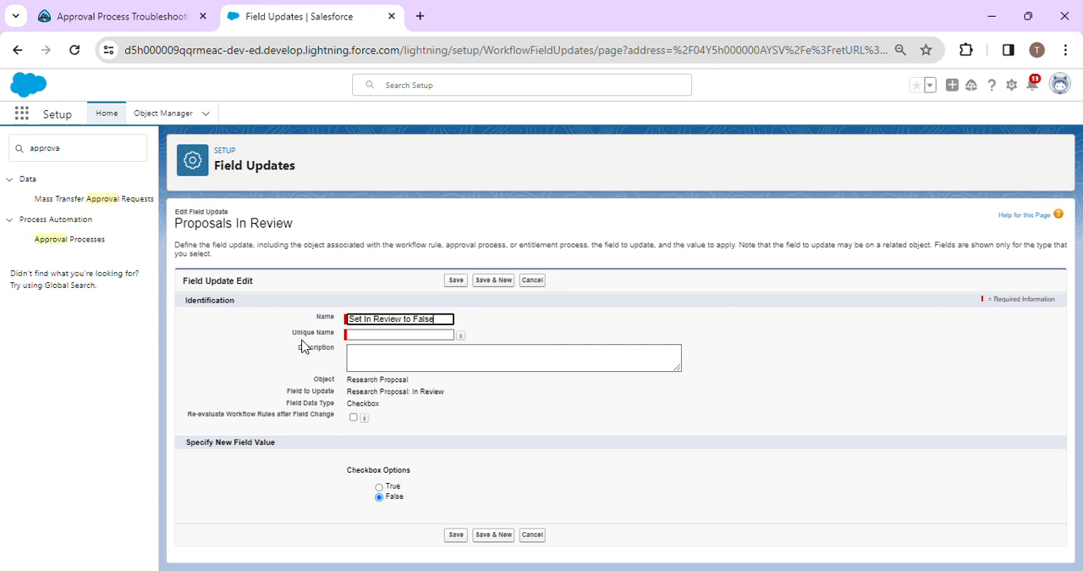
{"action": "left_click", "coordinate": [548, 336]}
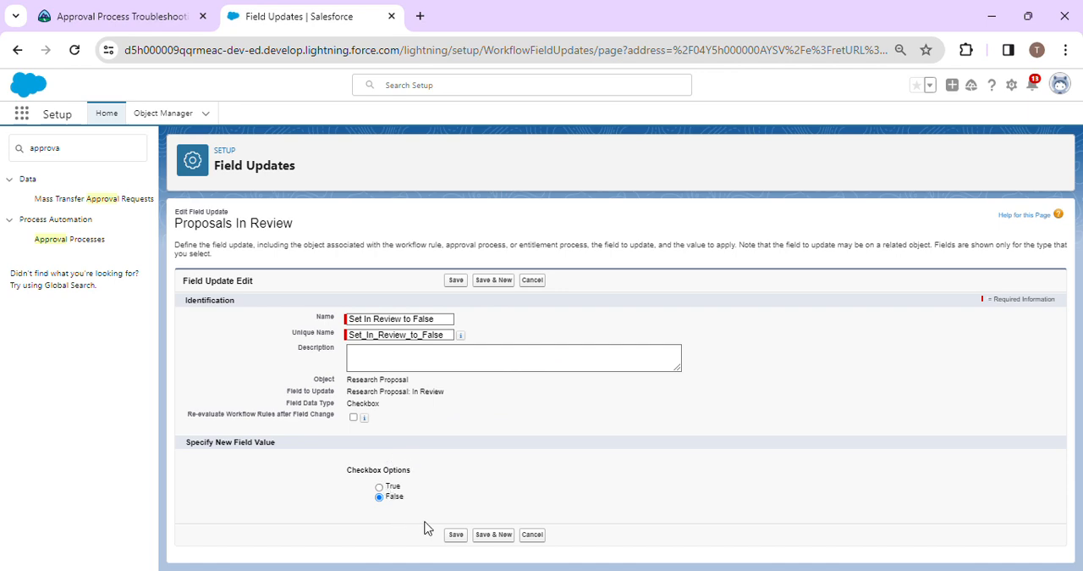
{"action": "left_click", "coordinate": [478, 539]}
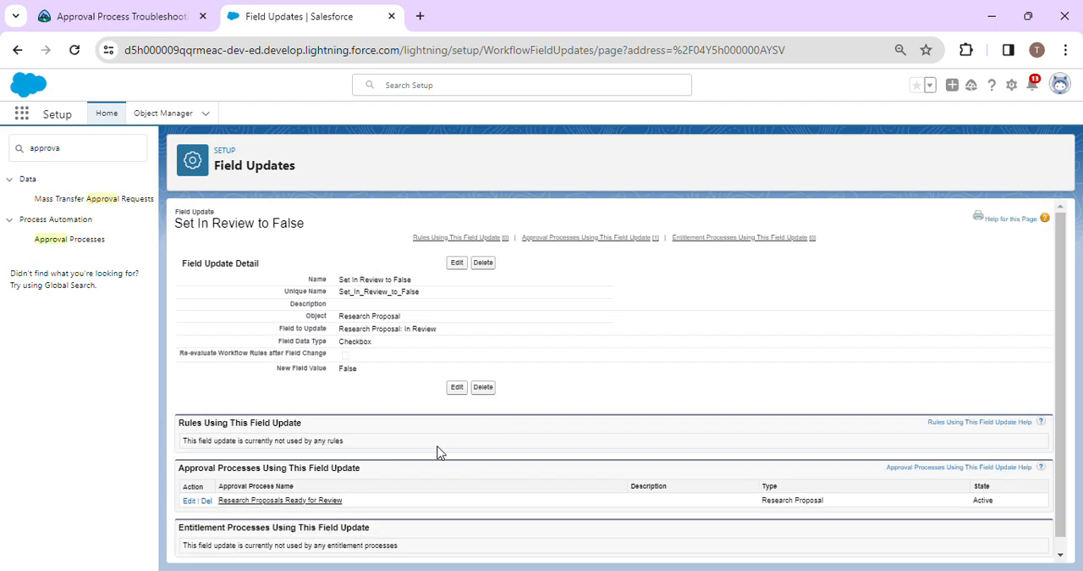
{"action": "scroll", "coordinate": [441, 455], "scroll_direction": "down", "scroll_amount": 1}
{"action": "scroll", "coordinate": [460, 514], "scroll_direction": "up", "scroll_amount": 1}
{"action": "scroll", "coordinate": [460, 514], "scroll_direction": "down", "scroll_amount": 1}
{"action": "left_click", "coordinate": [660, 562]}
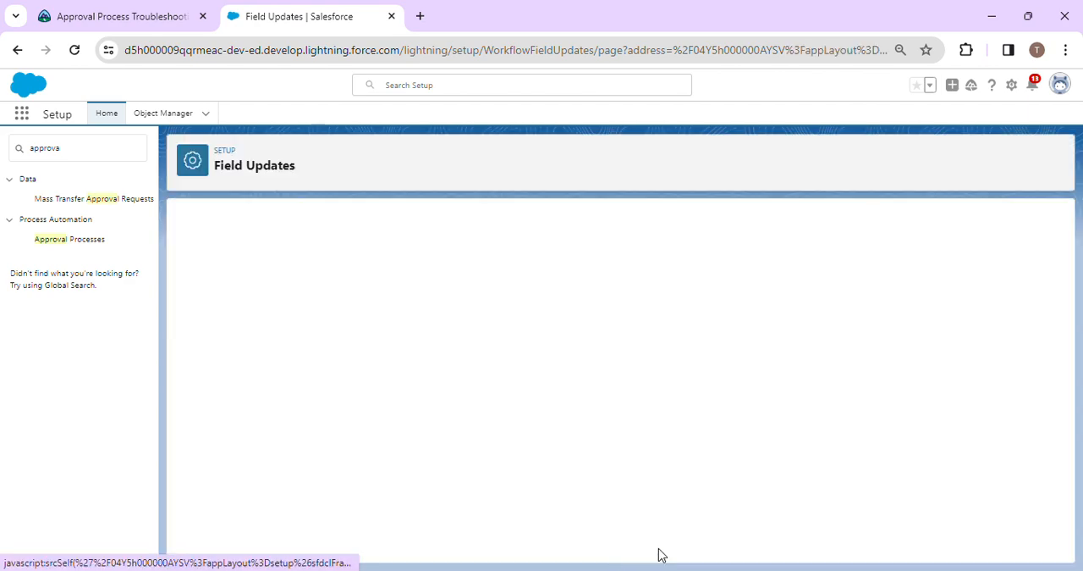
Reopen the Research Proposals Ready for Review process and add the existing field update Set In Review to False to its Final Rejection Actions.
{"action": "left_click", "coordinate": [71, 240]}
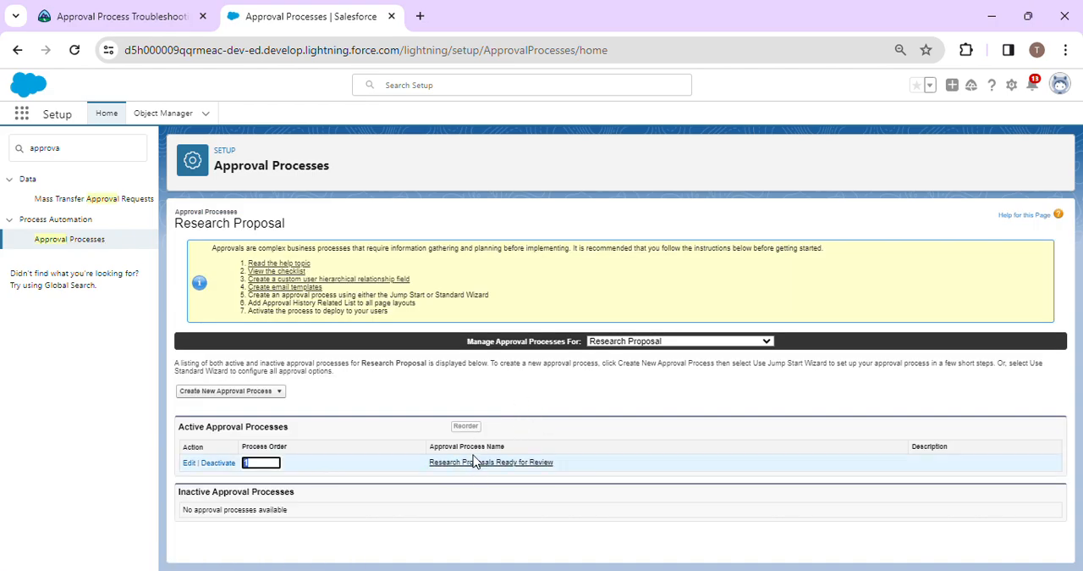
{"action": "left_click", "coordinate": [475, 467]}
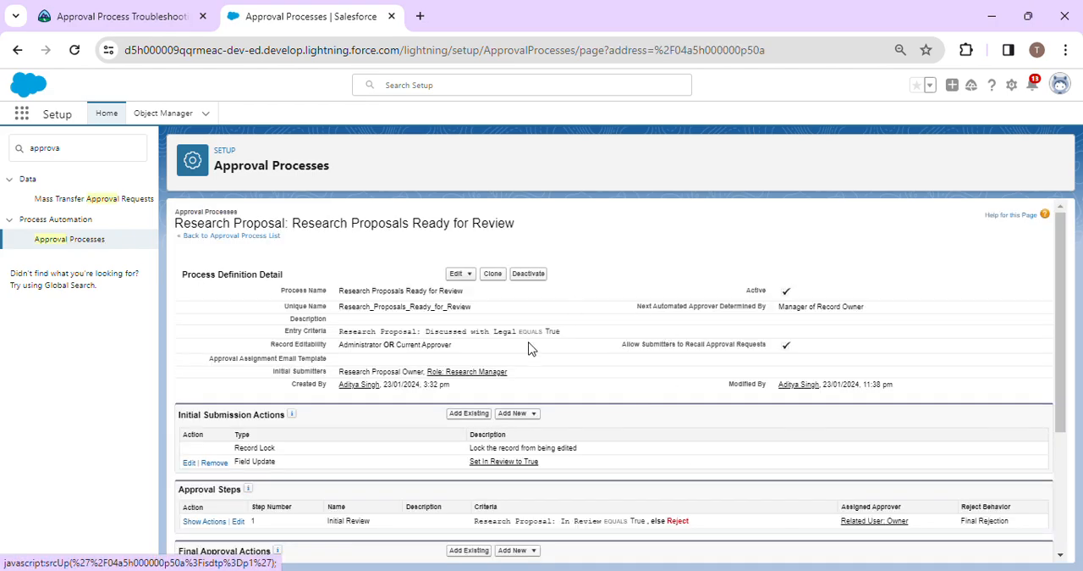
{"action": "scroll", "coordinate": [528, 447], "scroll_direction": "down", "scroll_amount": 5}
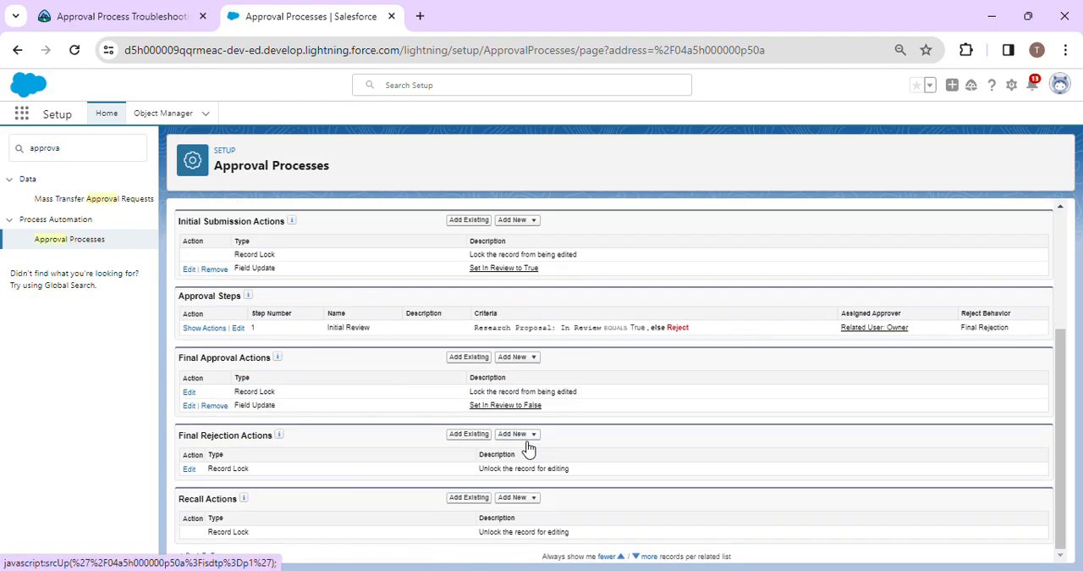
{"action": "left_click", "coordinate": [468, 435]}
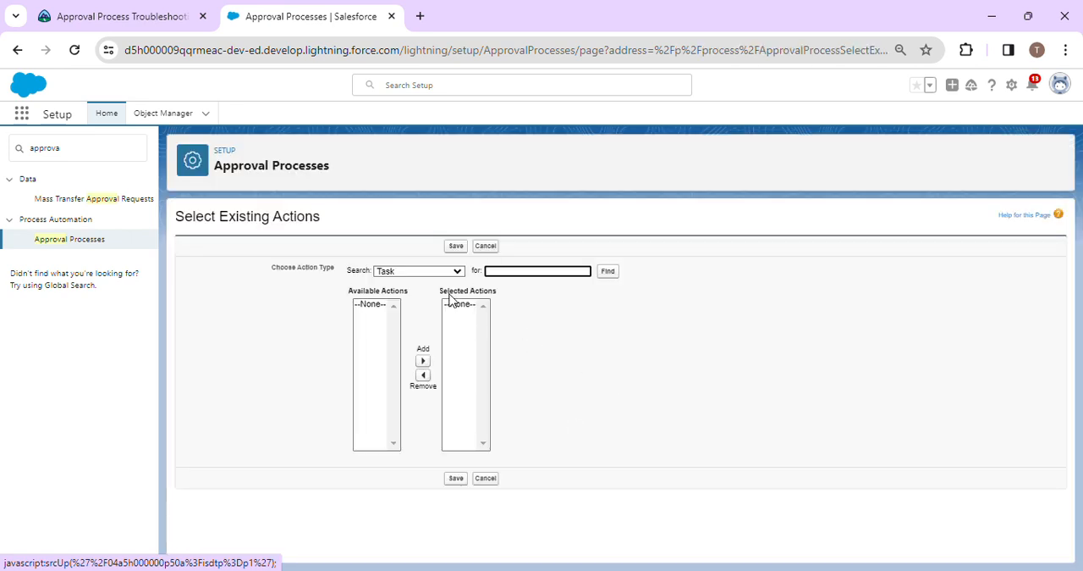
{"action": "left_click", "coordinate": [423, 271]}
{"action": "left_click", "coordinate": [417, 295]}
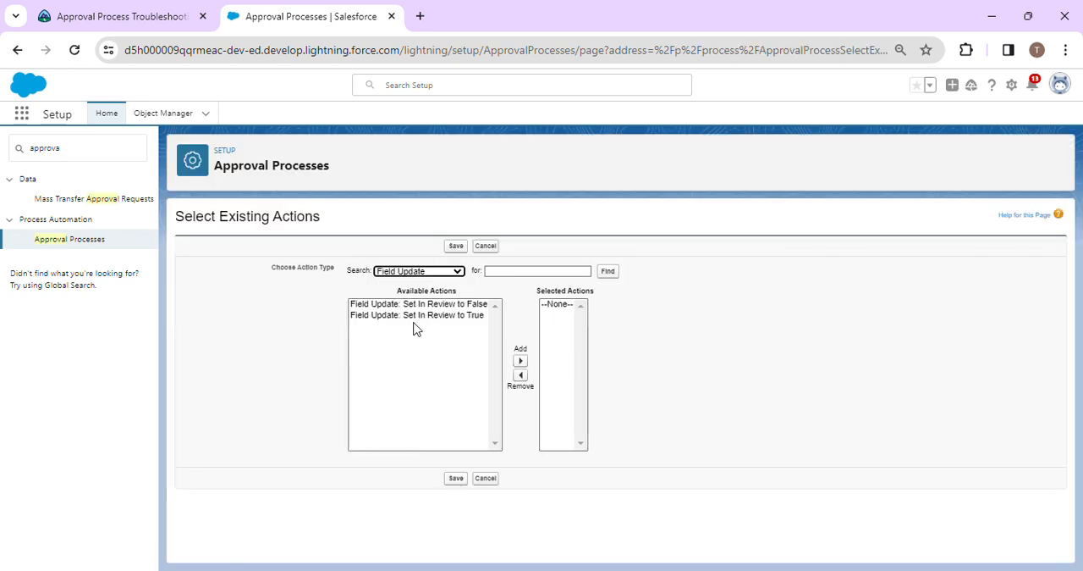
{"action": "left_click", "coordinate": [448, 305]}
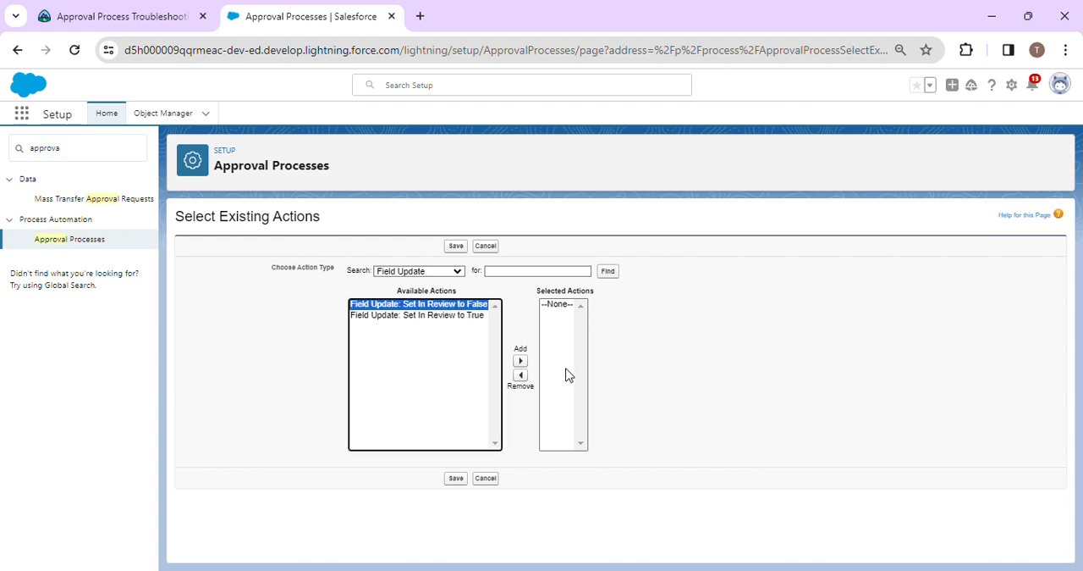
{"action": "left_click", "coordinate": [520, 360]}
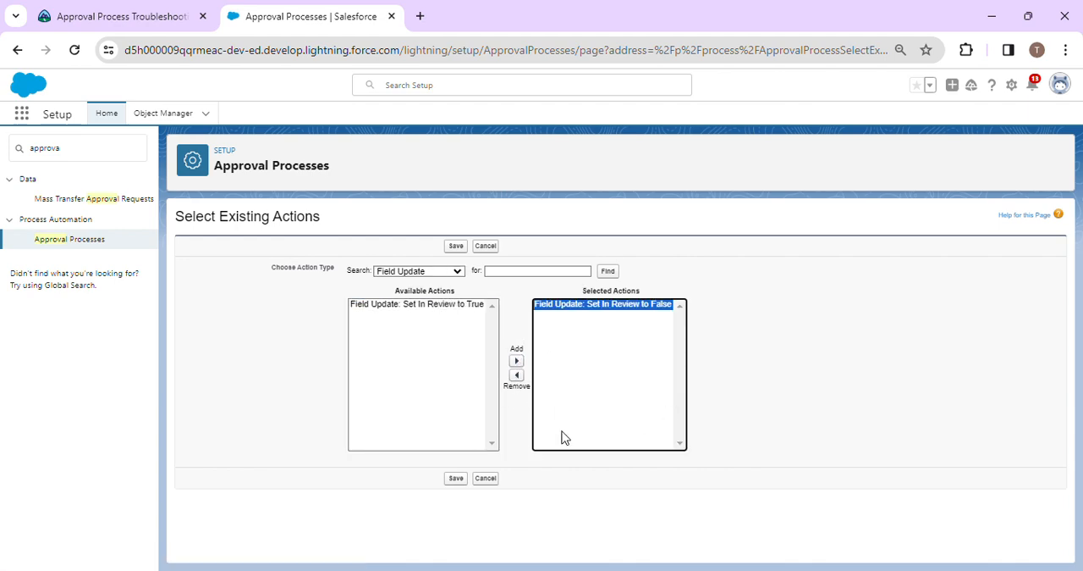
{"action": "left_click", "coordinate": [457, 478]}
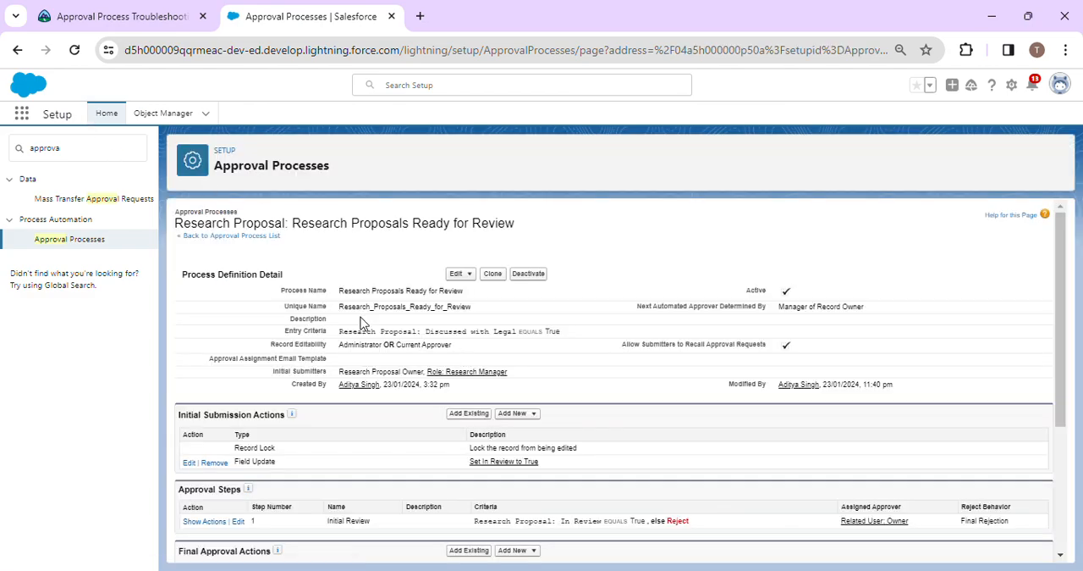
Switch to the Trailhead superbadge page and run the check for challenge 2, Approver Delegation and In Review flagging.
{"action": "left_click", "coordinate": [121, 13]}
{"action": "scroll", "coordinate": [592, 431], "scroll_direction": "down", "scroll_amount": 7}
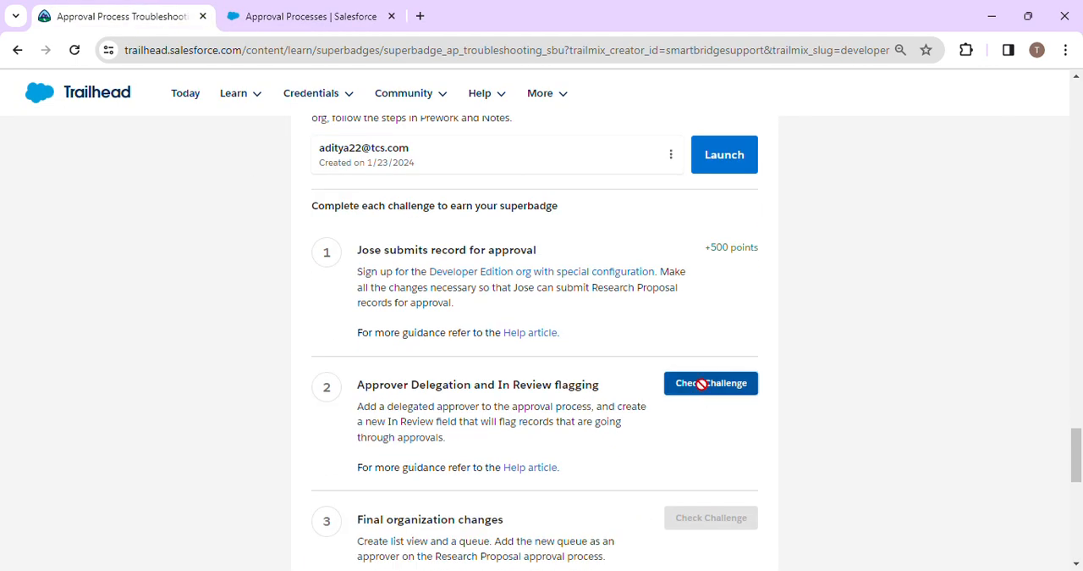
{"action": "left_click", "coordinate": [701, 389]}
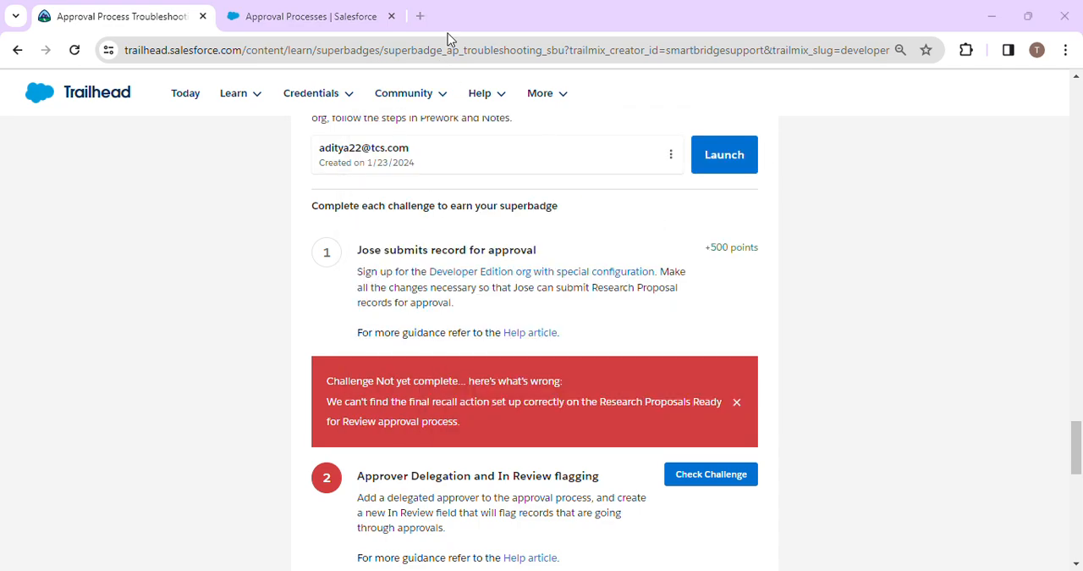
{"action": "left_click", "coordinate": [420, 16]}
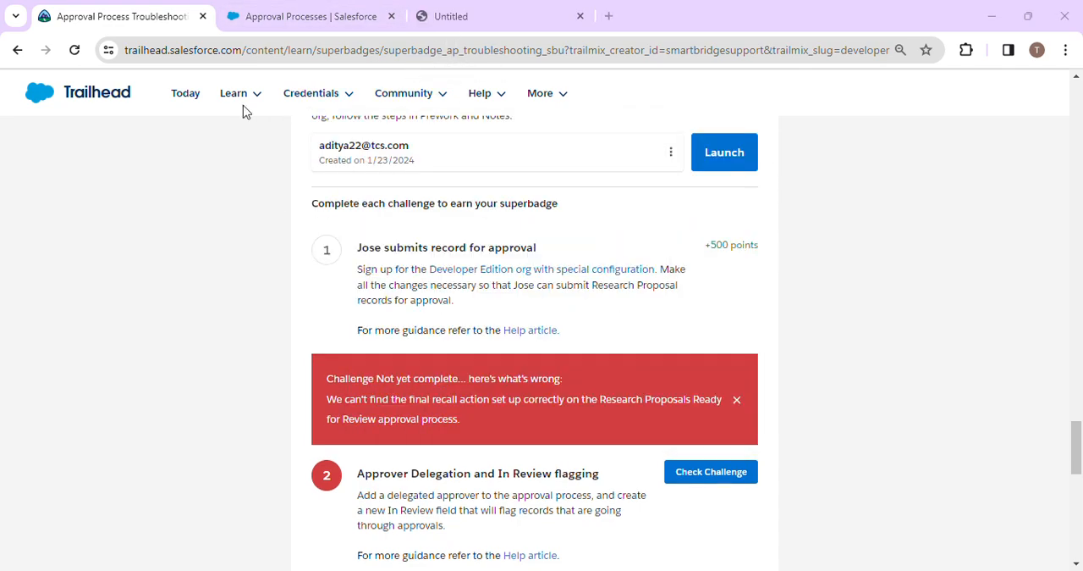
Return to the Salesforce approval process and add the existing field update Set In Review to False to its Recall Actions.
{"action": "left_click", "coordinate": [290, 12]}
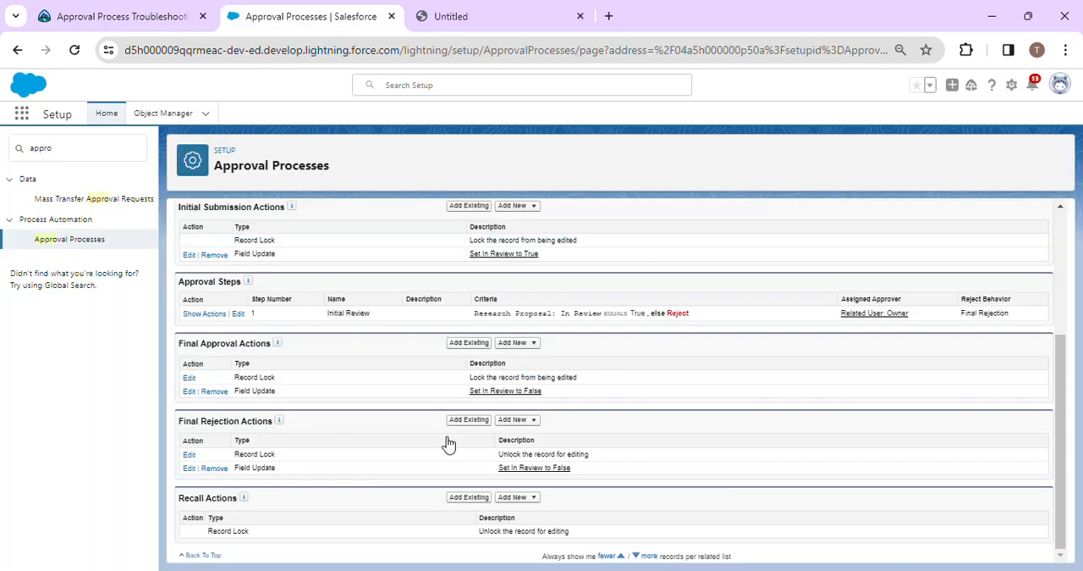
{"action": "left_click", "coordinate": [472, 499]}
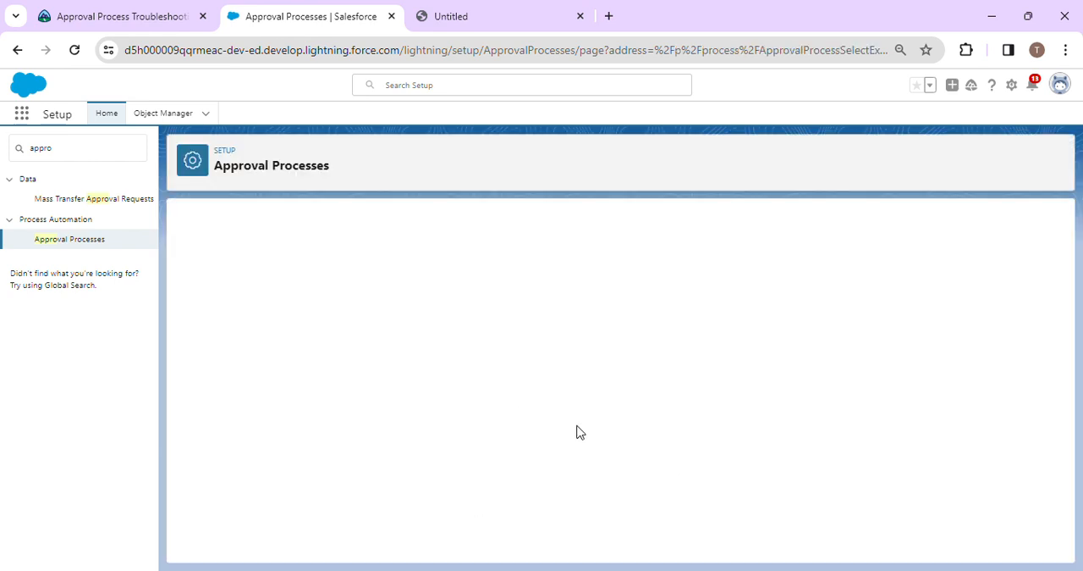
{"action": "left_click", "coordinate": [394, 271]}
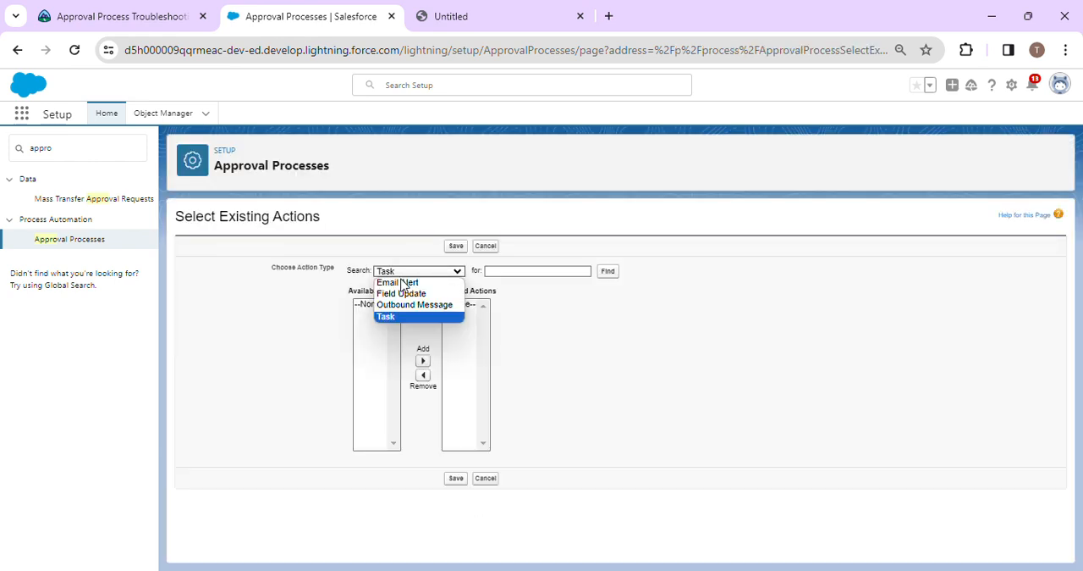
{"action": "left_click", "coordinate": [398, 294]}
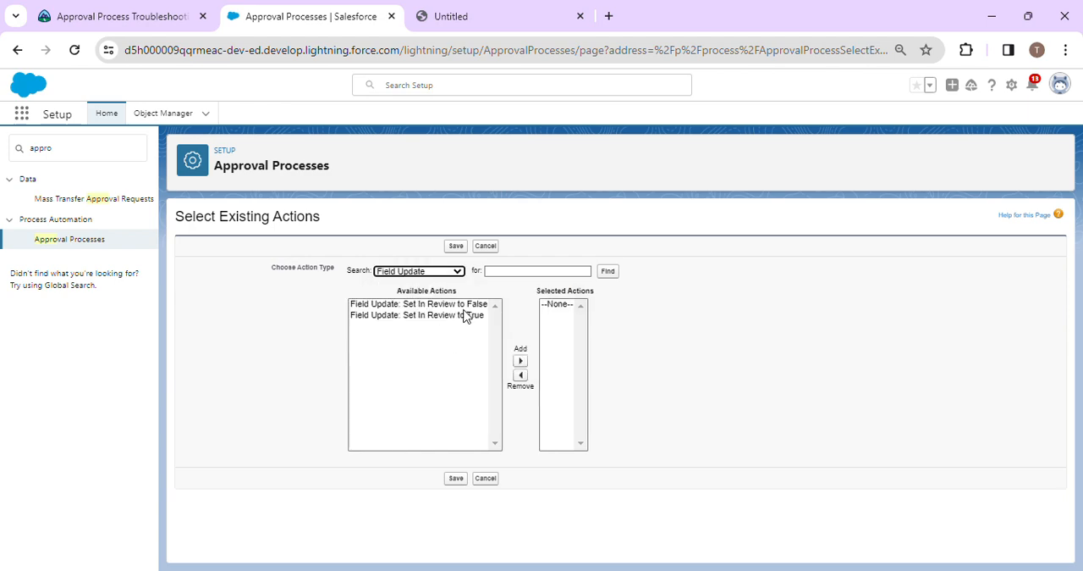
{"action": "left_click", "coordinate": [449, 306]}
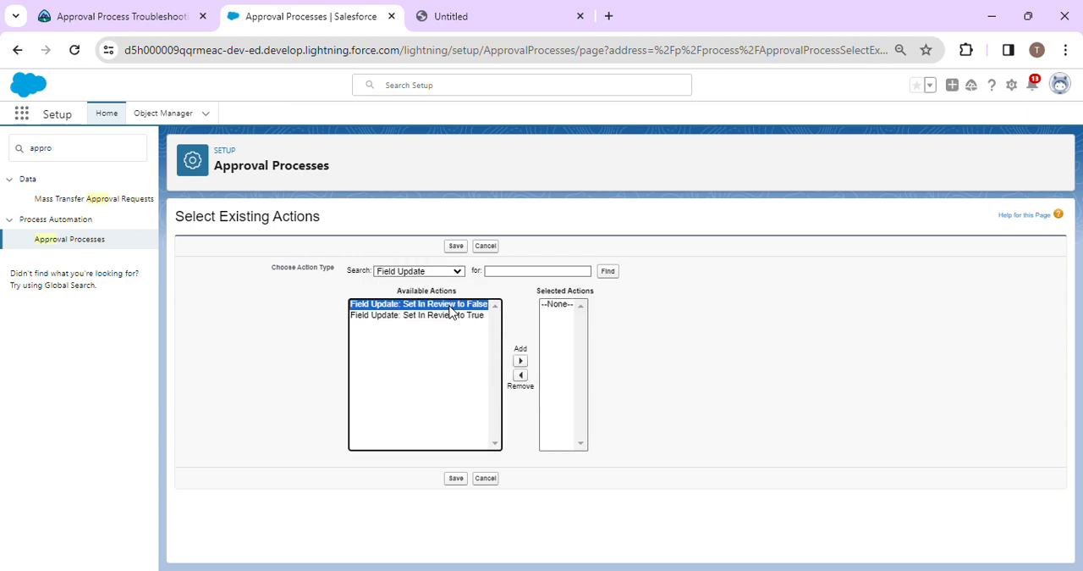
{"action": "left_click", "coordinate": [521, 360]}
{"action": "left_click", "coordinate": [457, 479]}
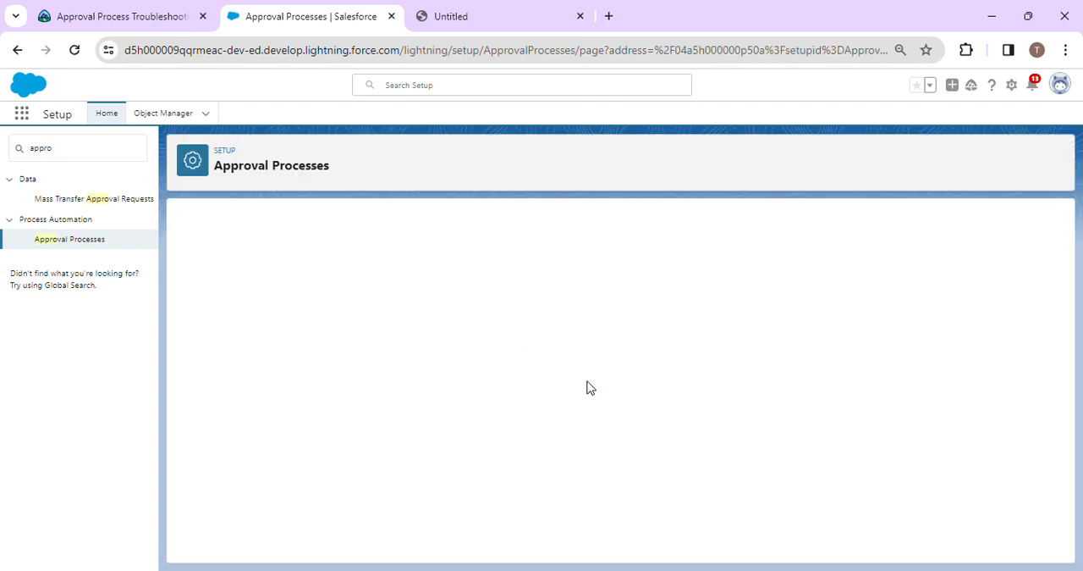
{"action": "scroll", "coordinate": [533, 417], "scroll_direction": "down", "scroll_amount": 3}
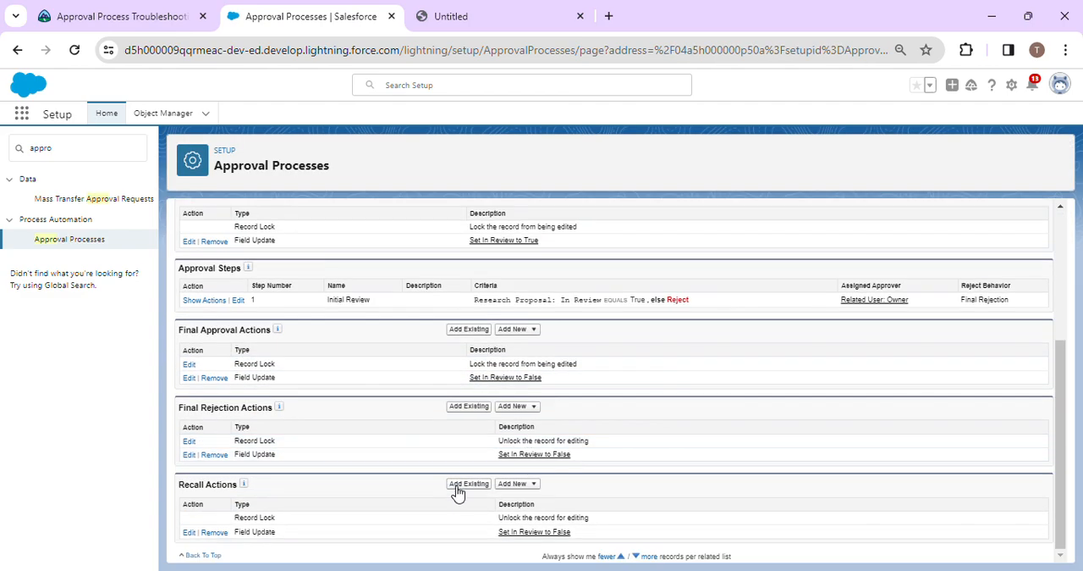
Go back to Trailhead and recheck the Approver Delegation and In Review flagging challenge.
{"action": "left_click", "coordinate": [119, 15]}
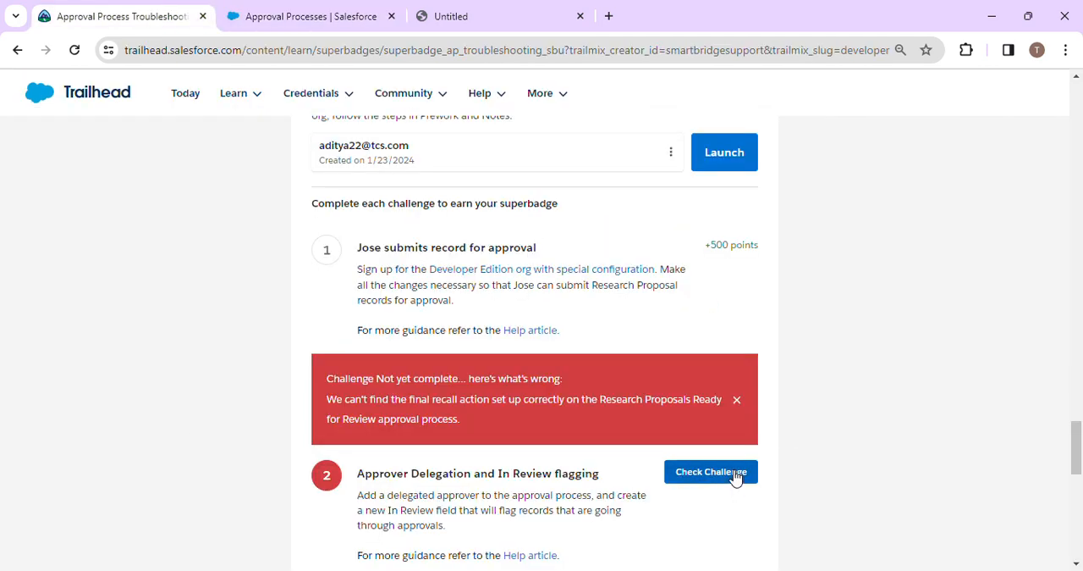
{"action": "left_click", "coordinate": [728, 470]}
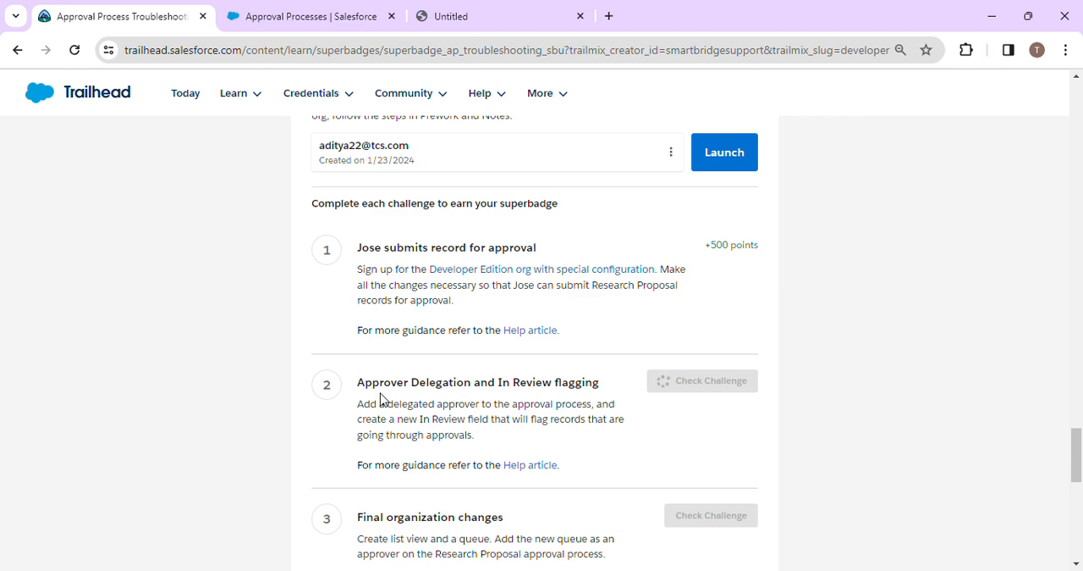
{"action": "left_click_drag", "start_coordinate": [363, 382], "coordinate": [796, 433]}
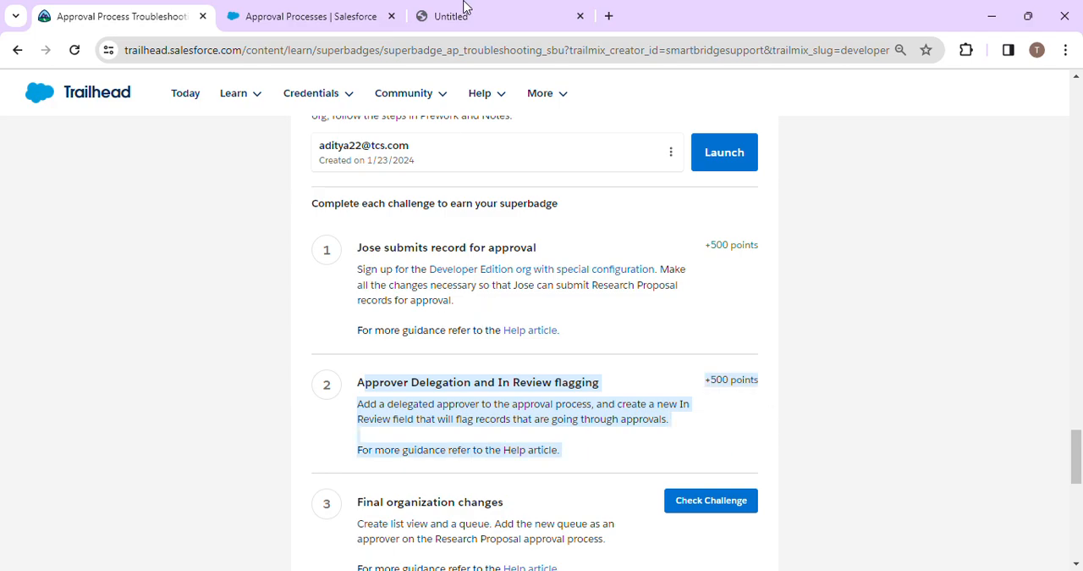